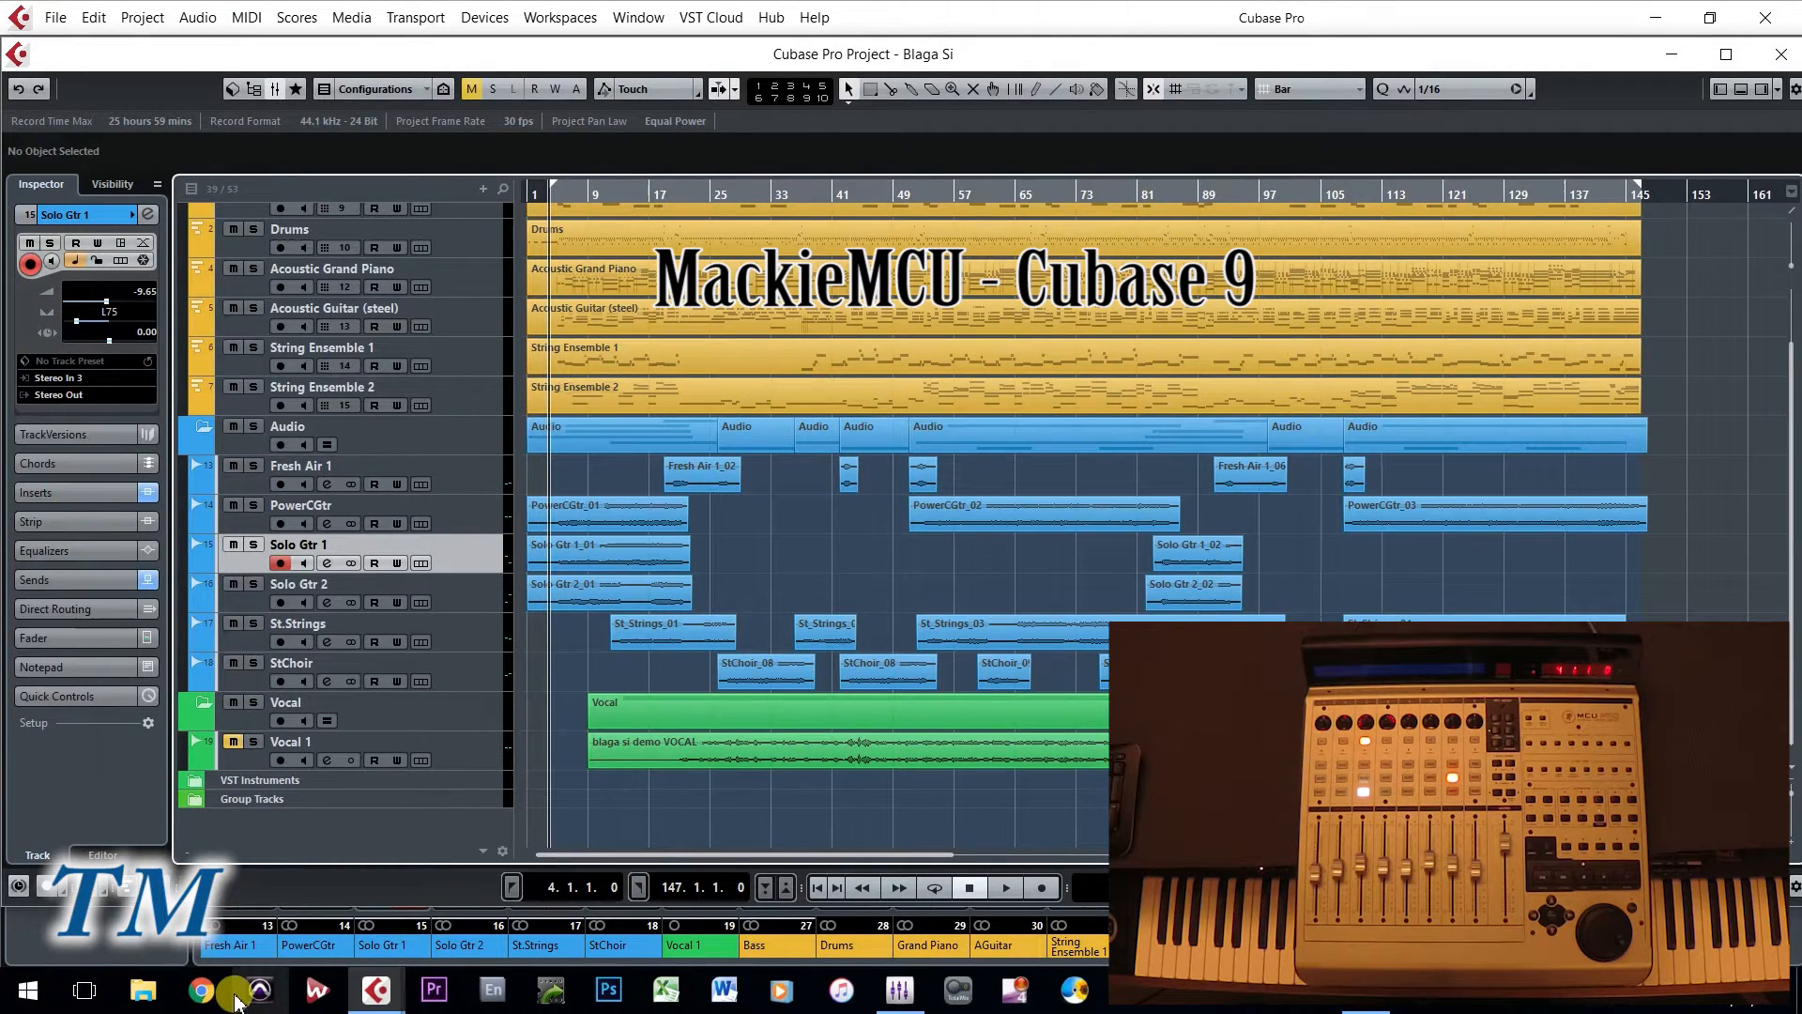
- Open Device Setup, review the list of remote devices that can be added, and remove the Novation Automap 2 device
mouse_move(373, 1000)
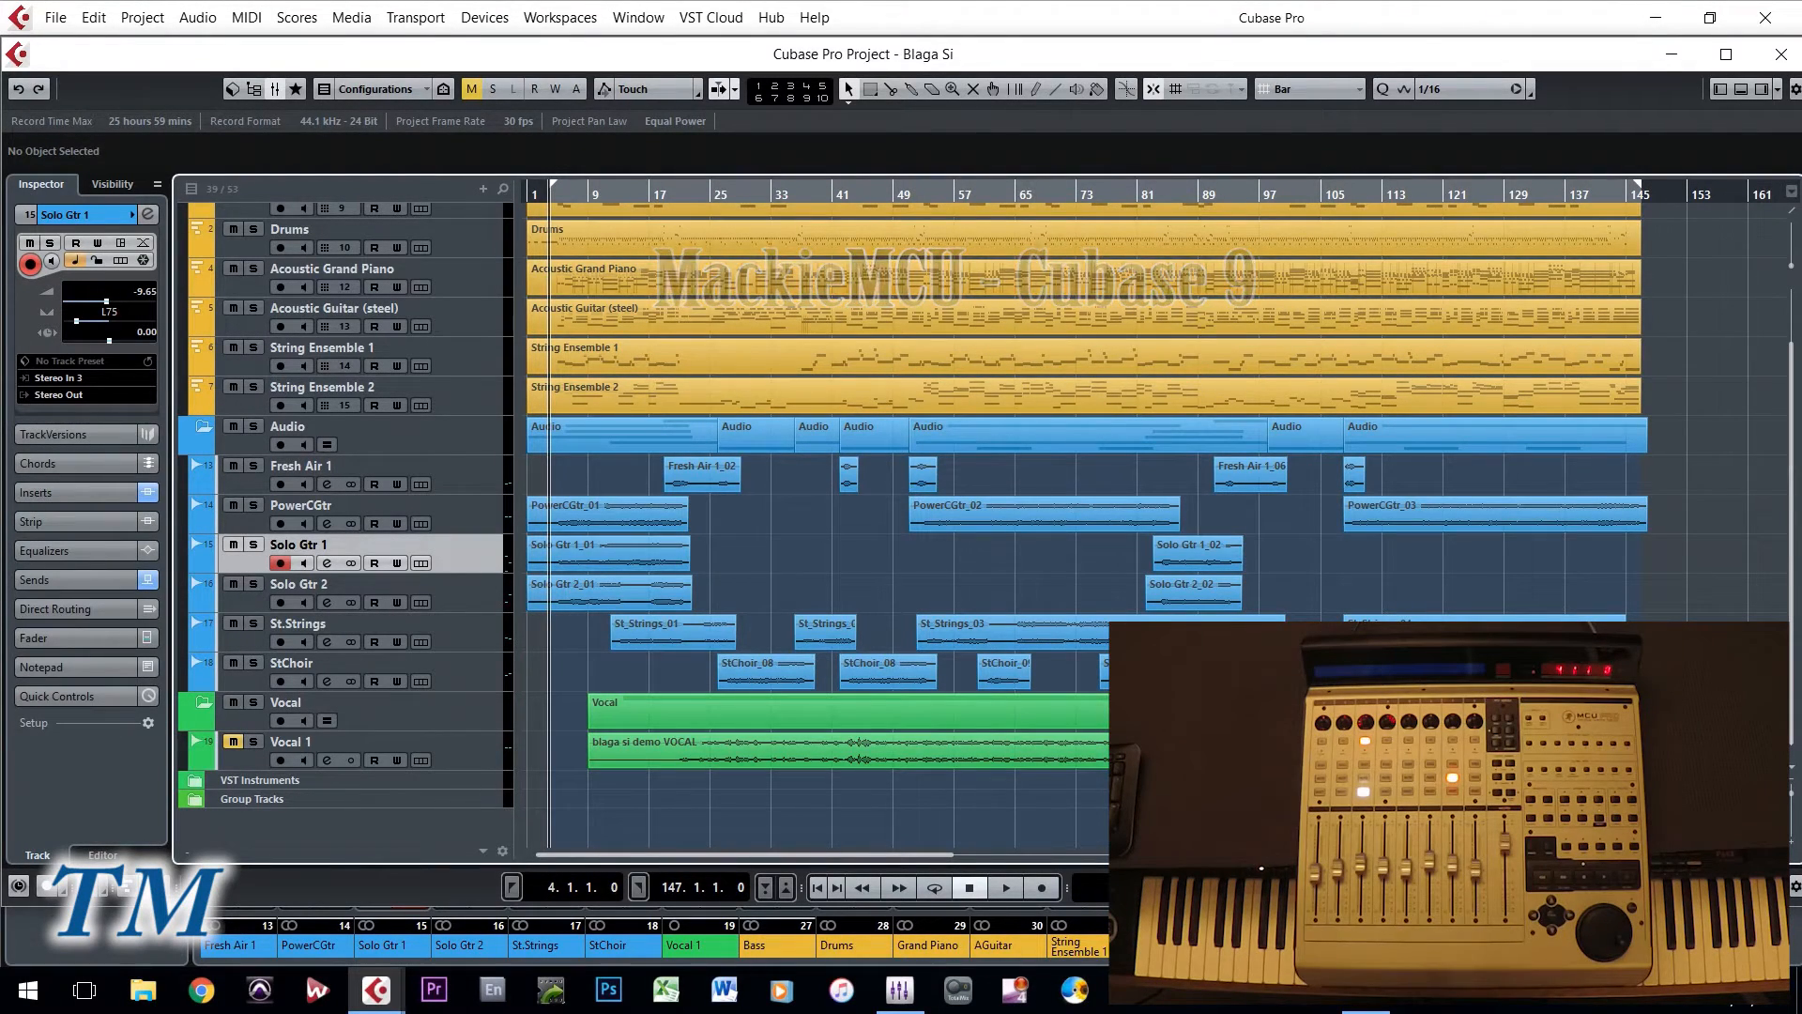
click(473, 19)
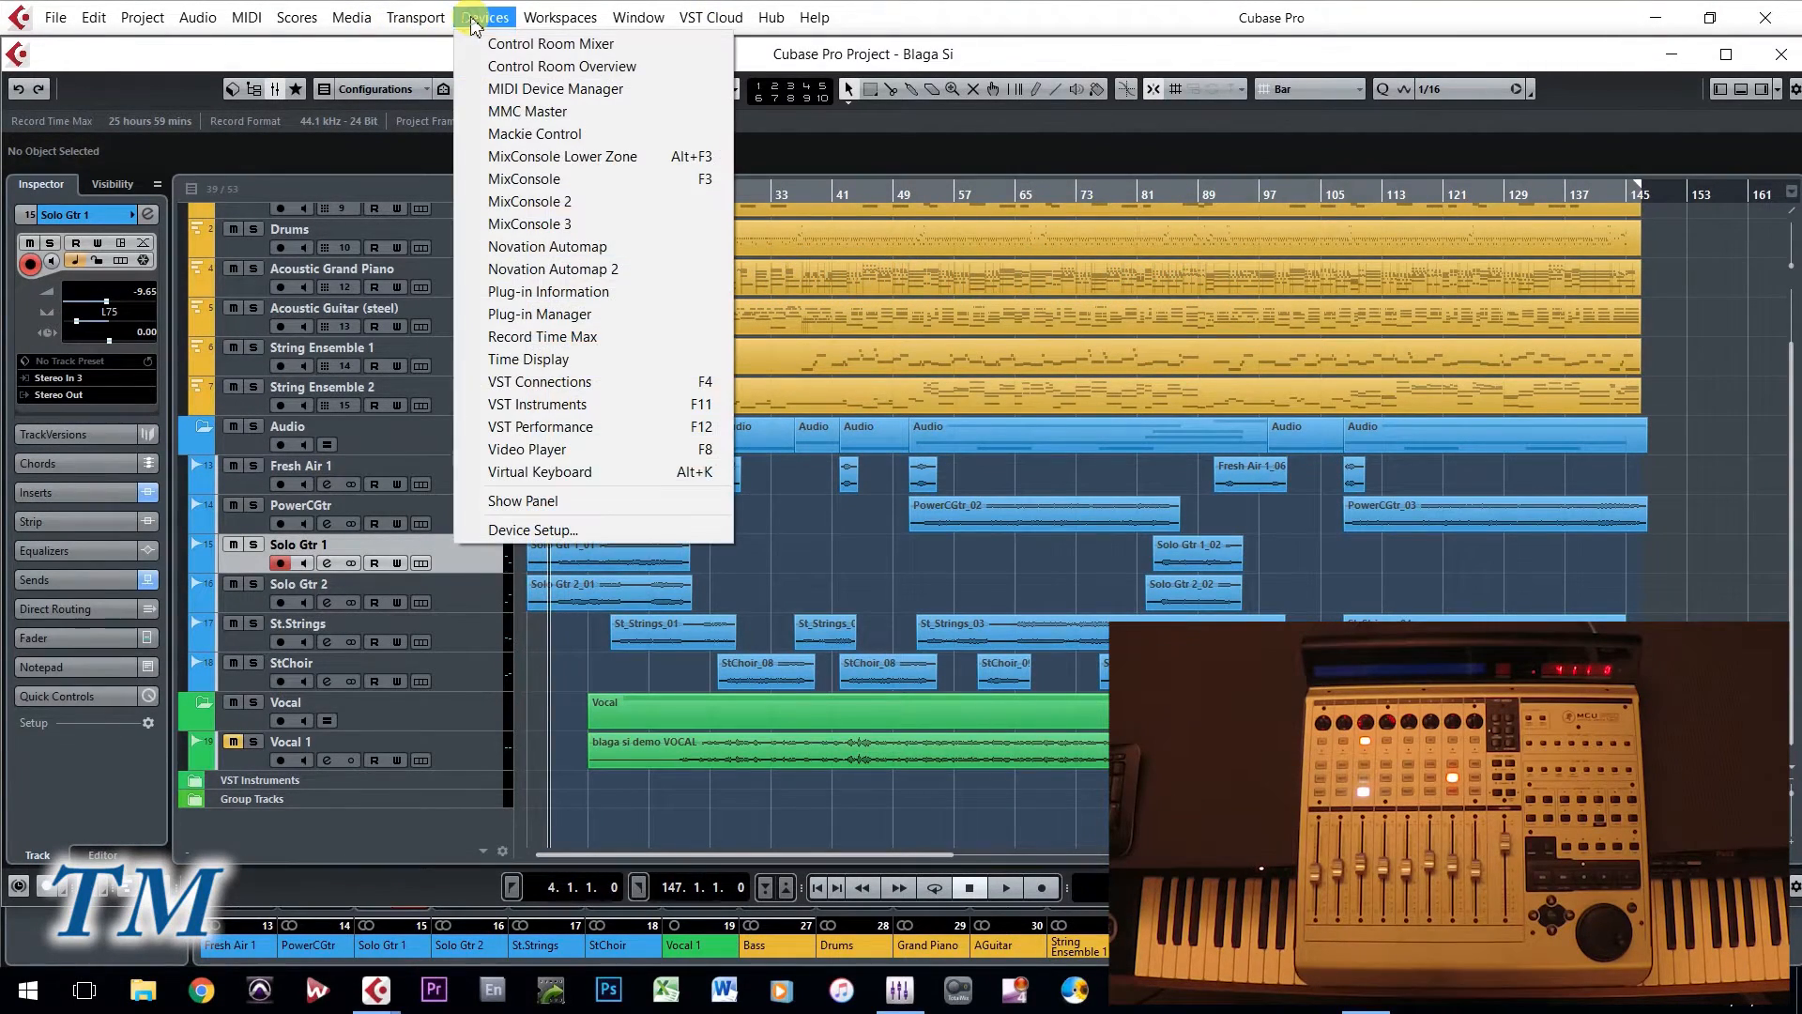
click(543, 523)
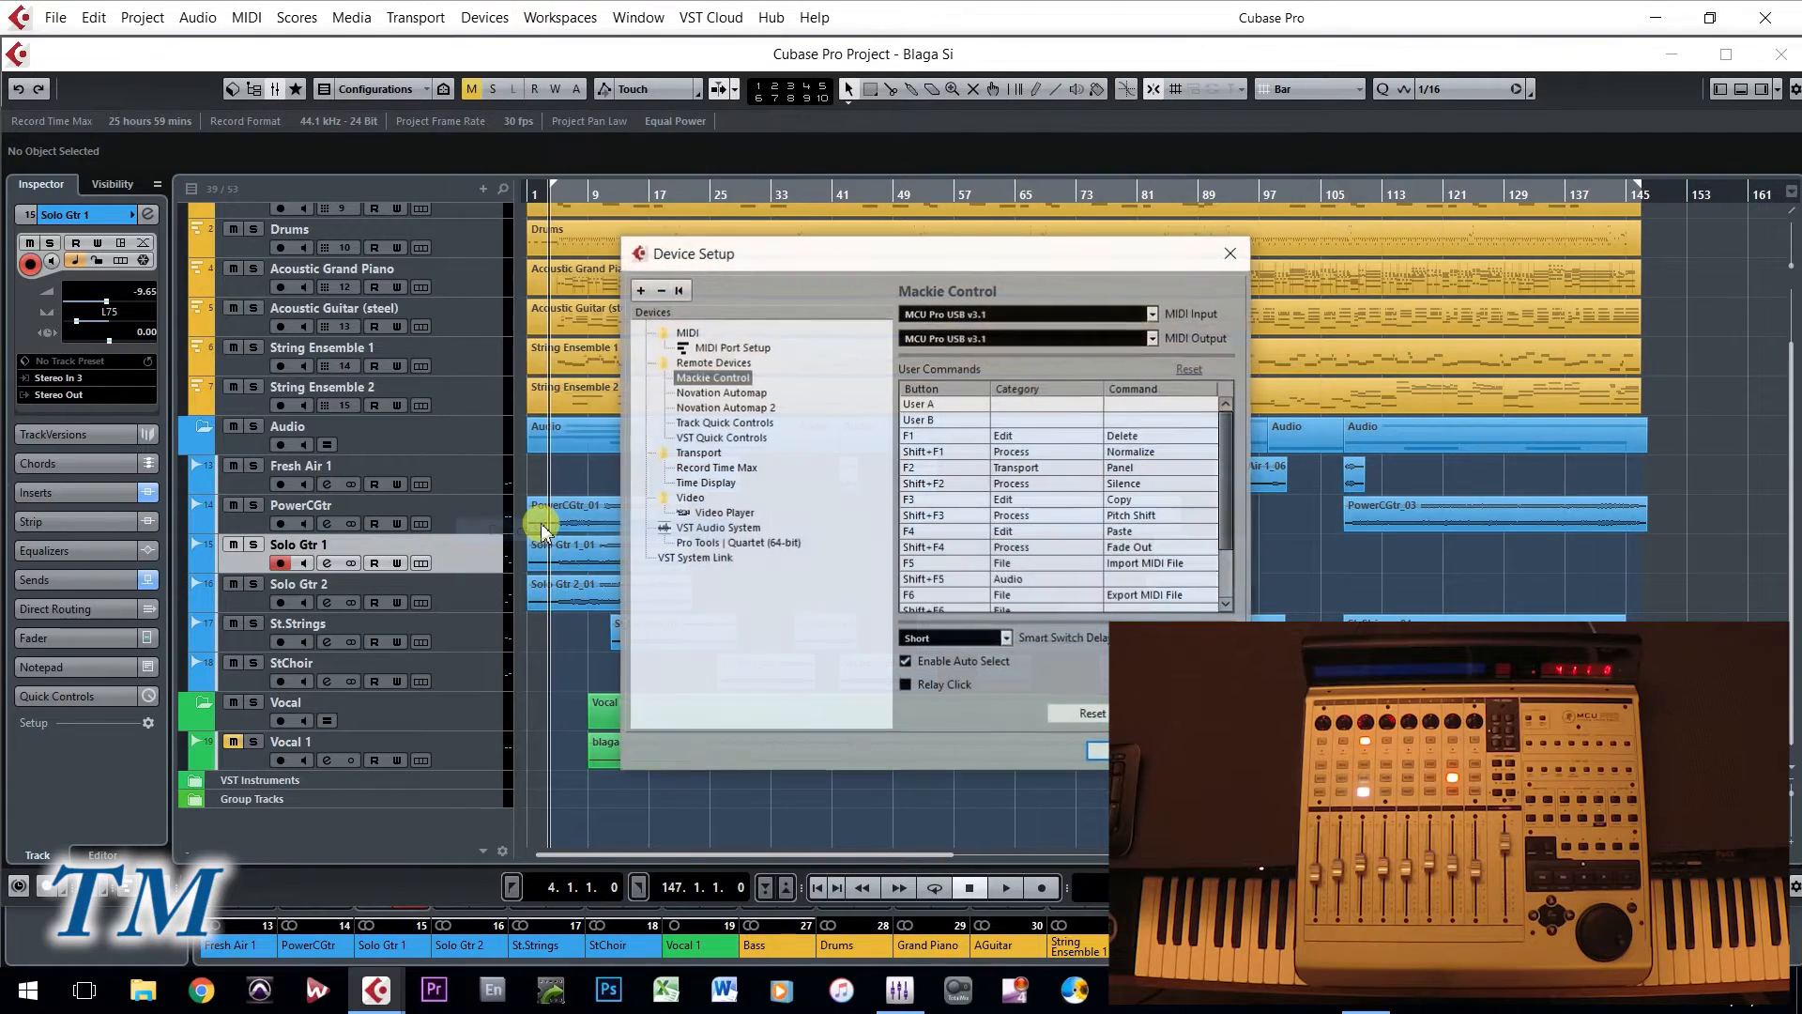
click(642, 291)
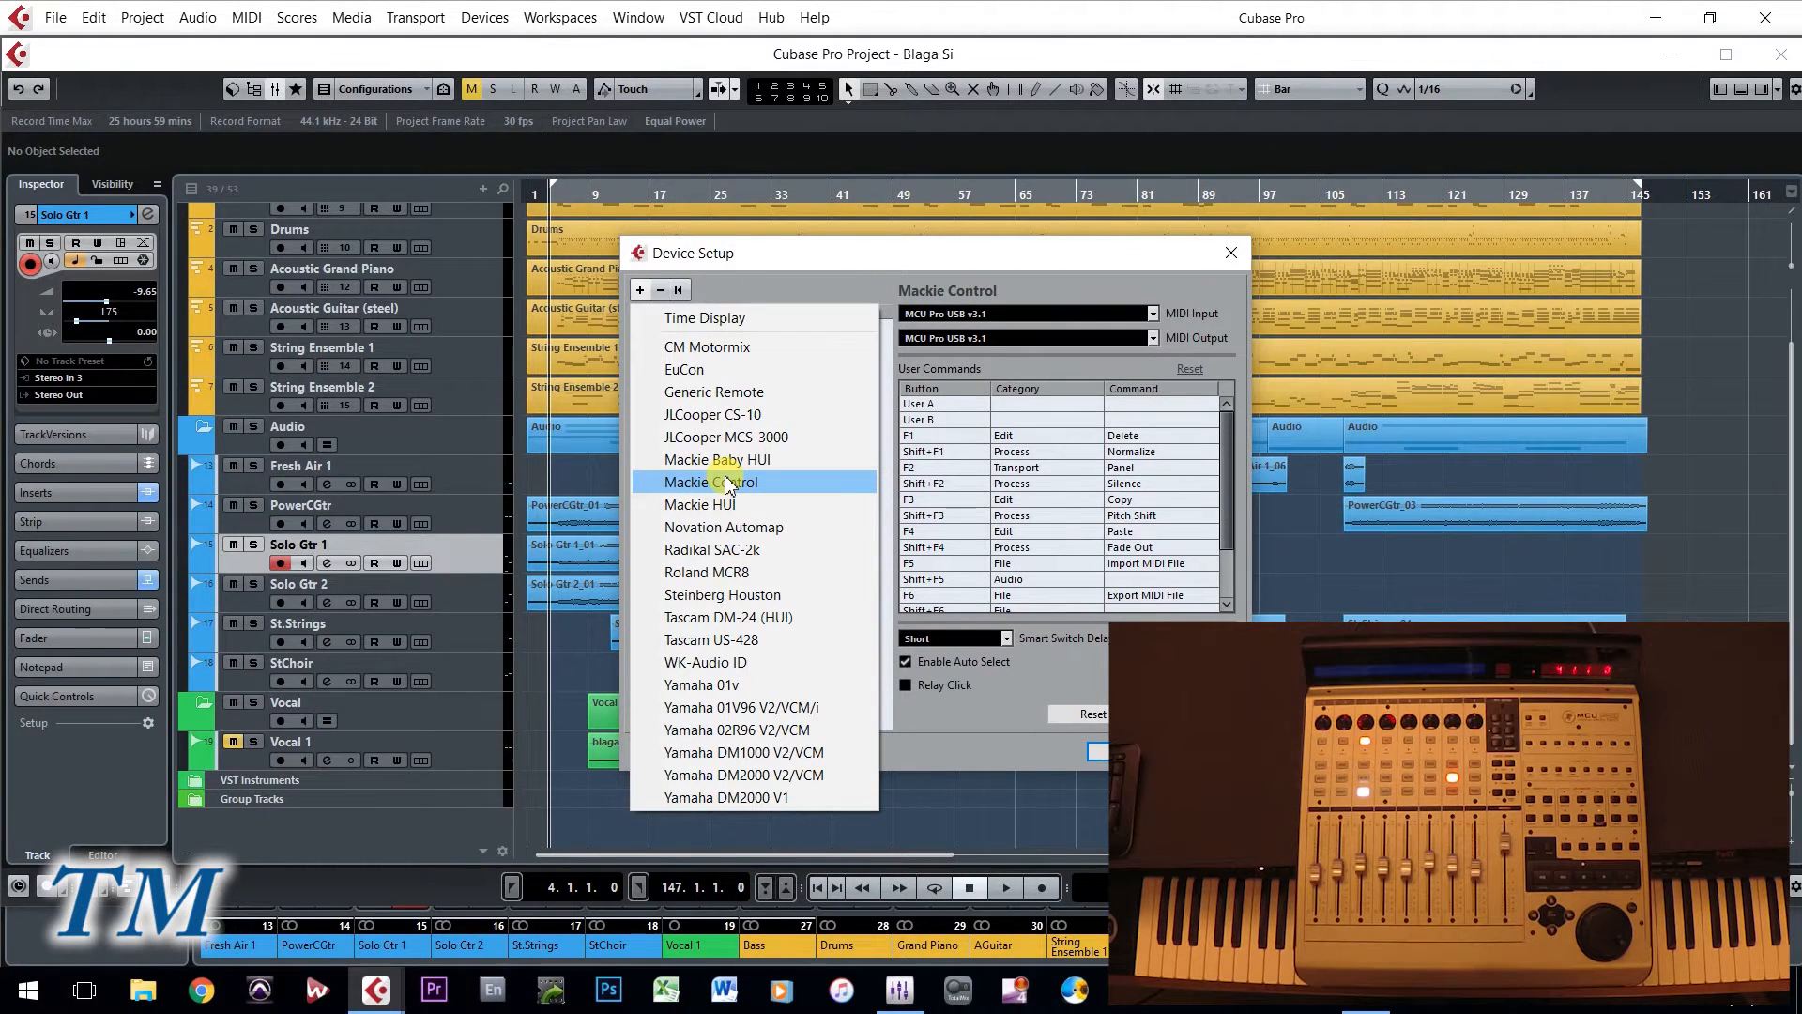
click(888, 267)
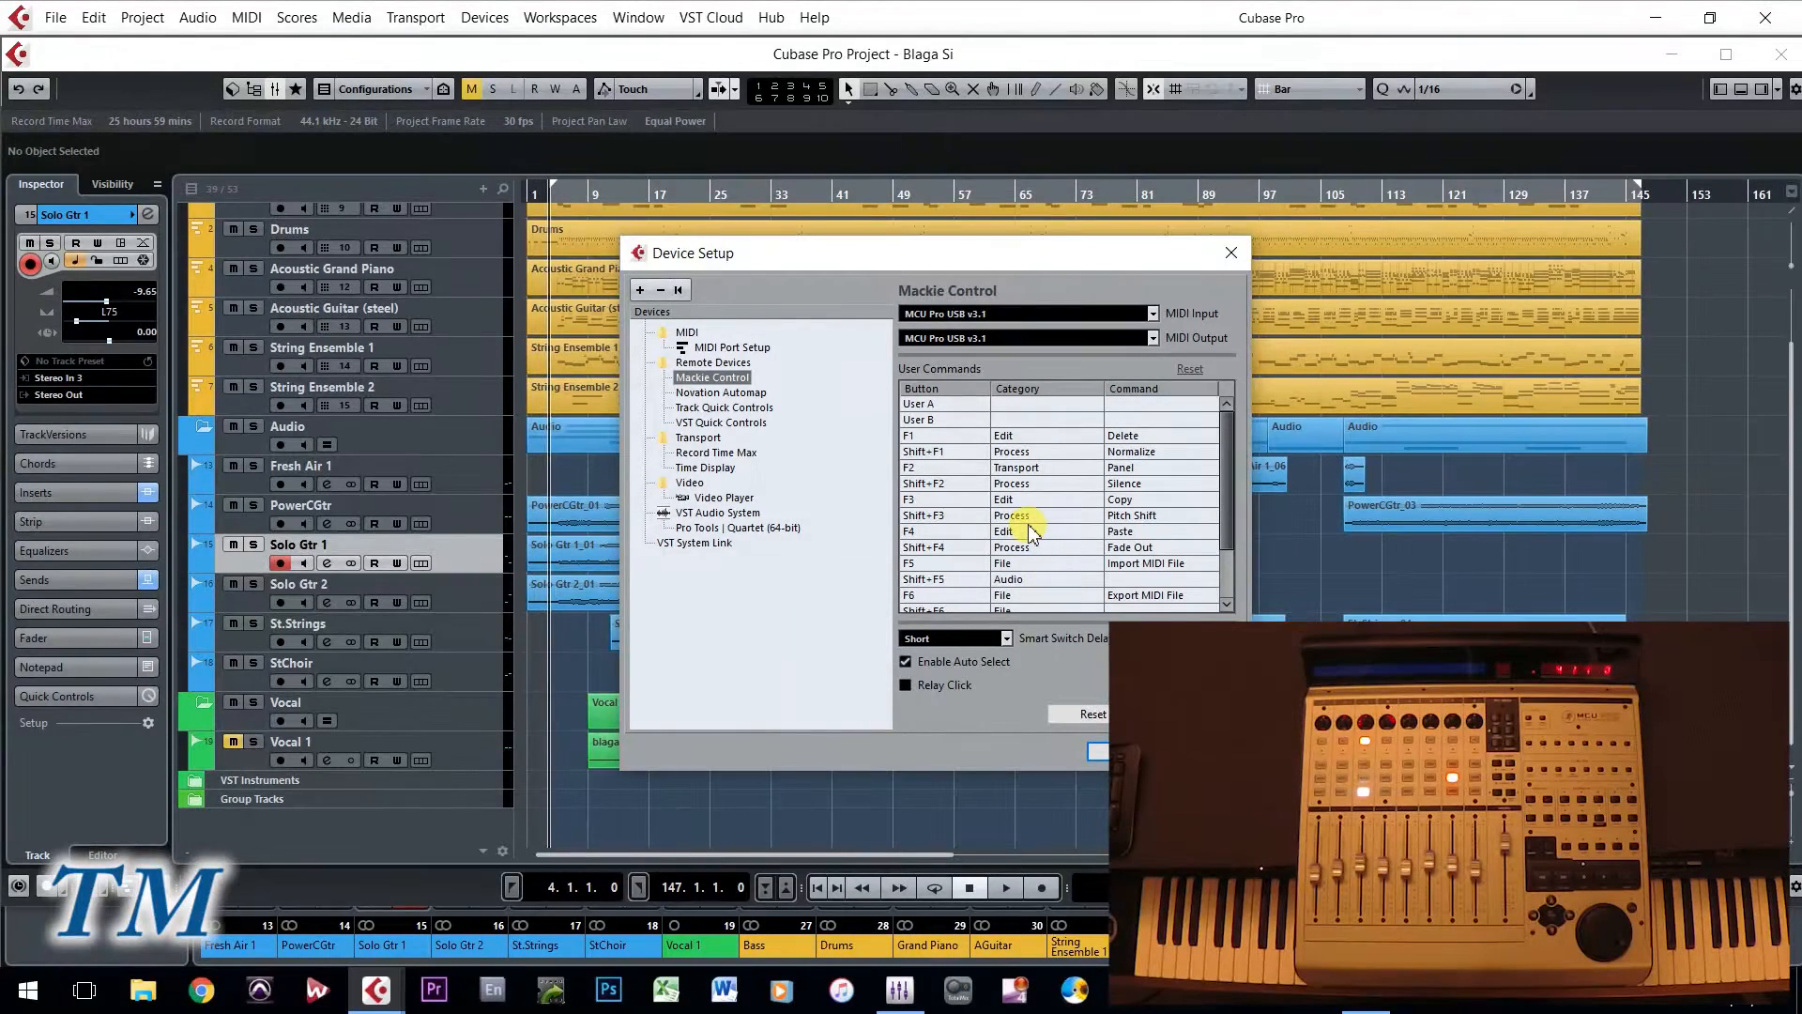
- Inspect the category and command choices for the Mackie Control's F1 button without changing them, and close Device Setup
click(1006, 441)
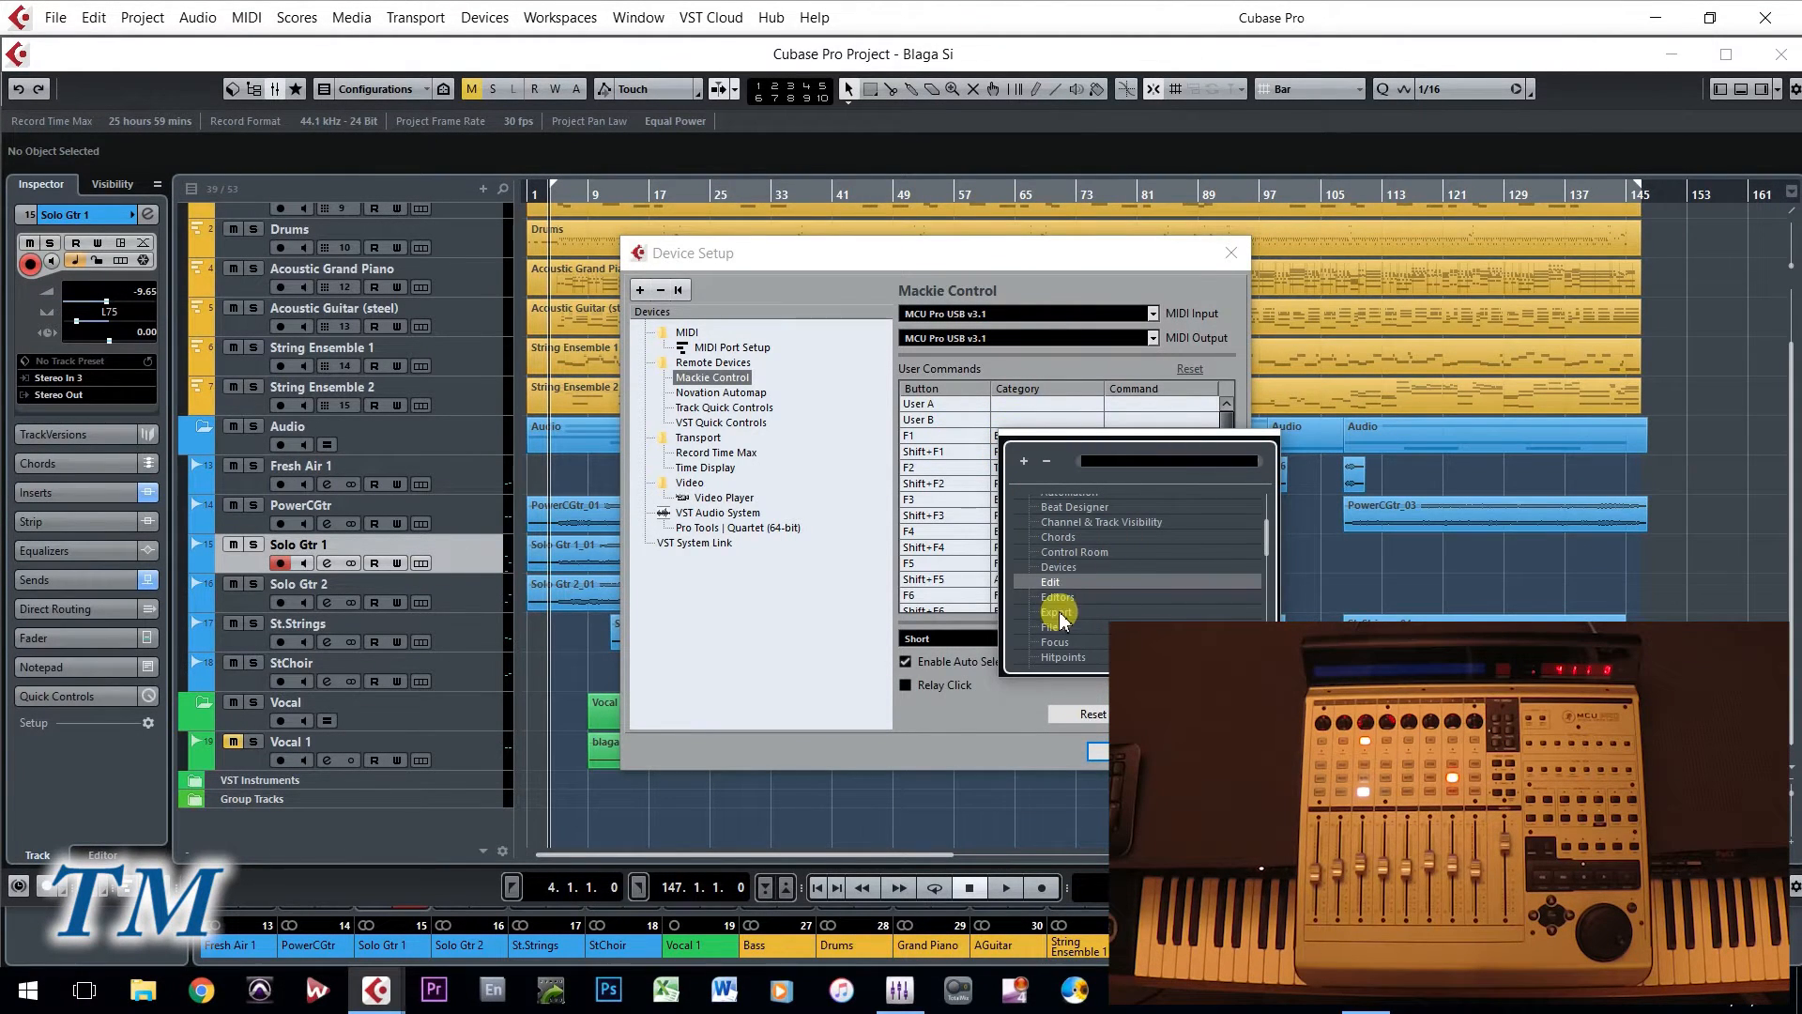
click(1060, 348)
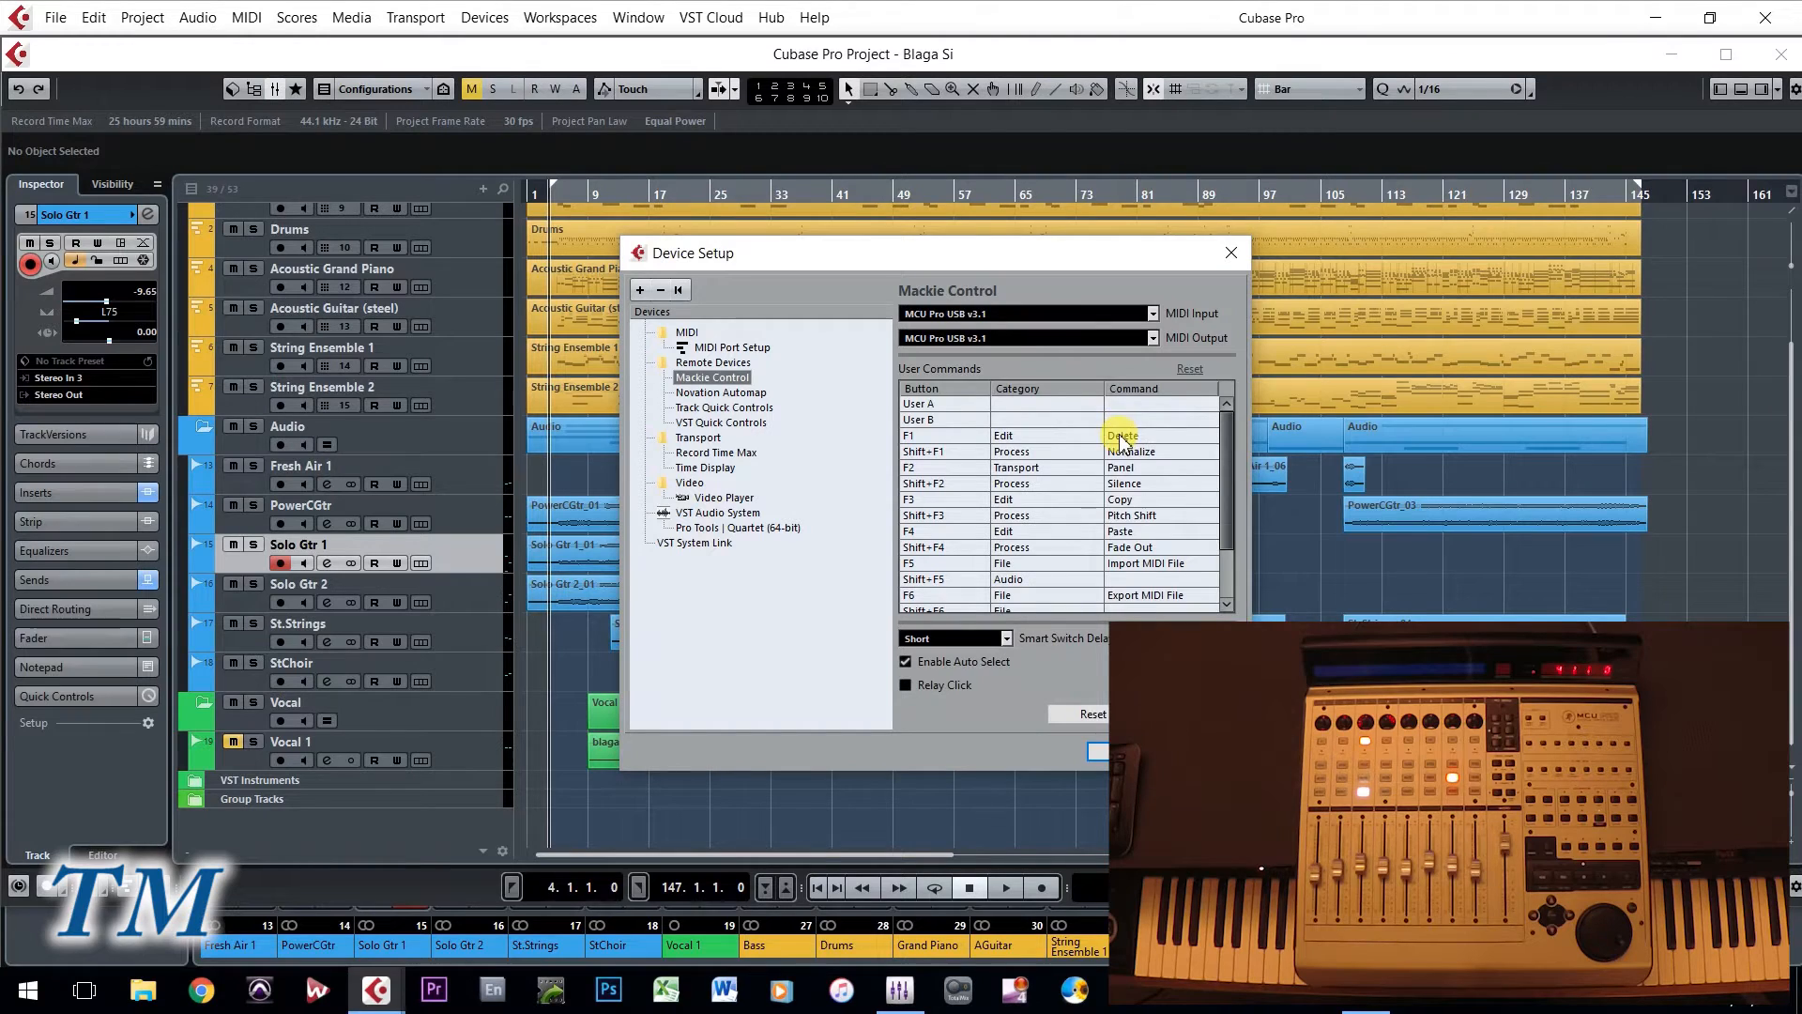
click(1122, 437)
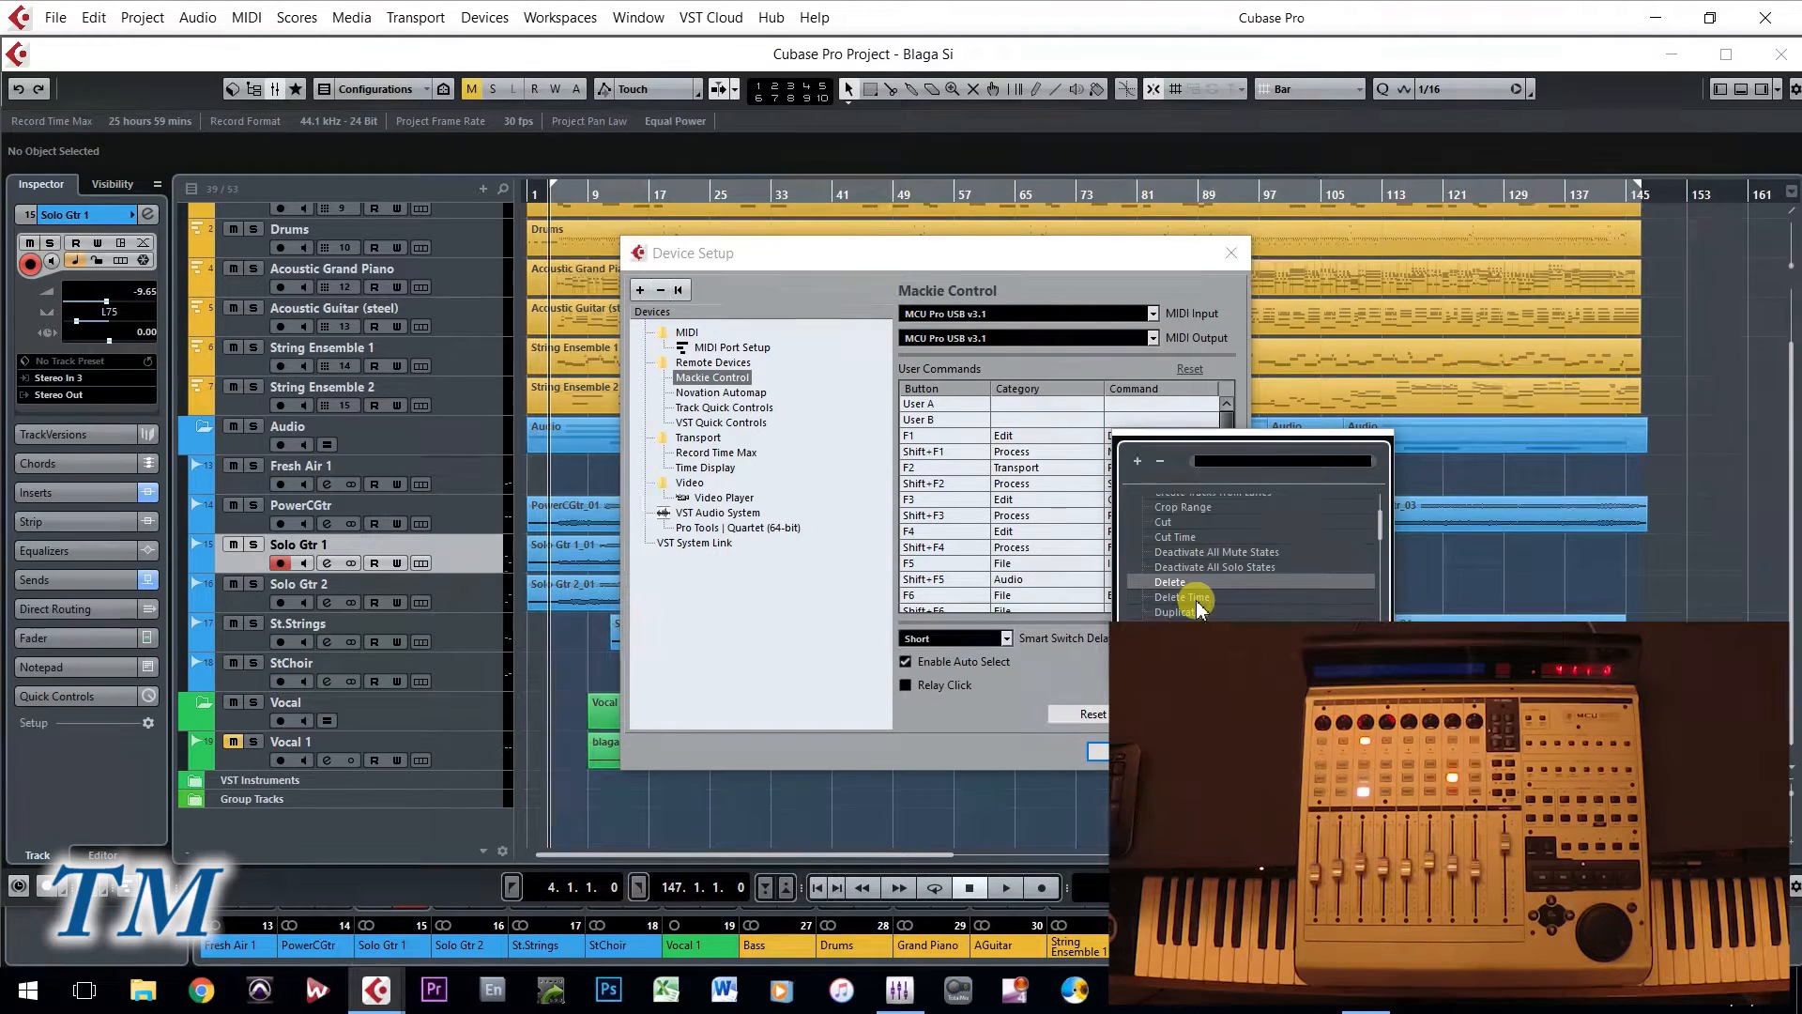
click(1070, 291)
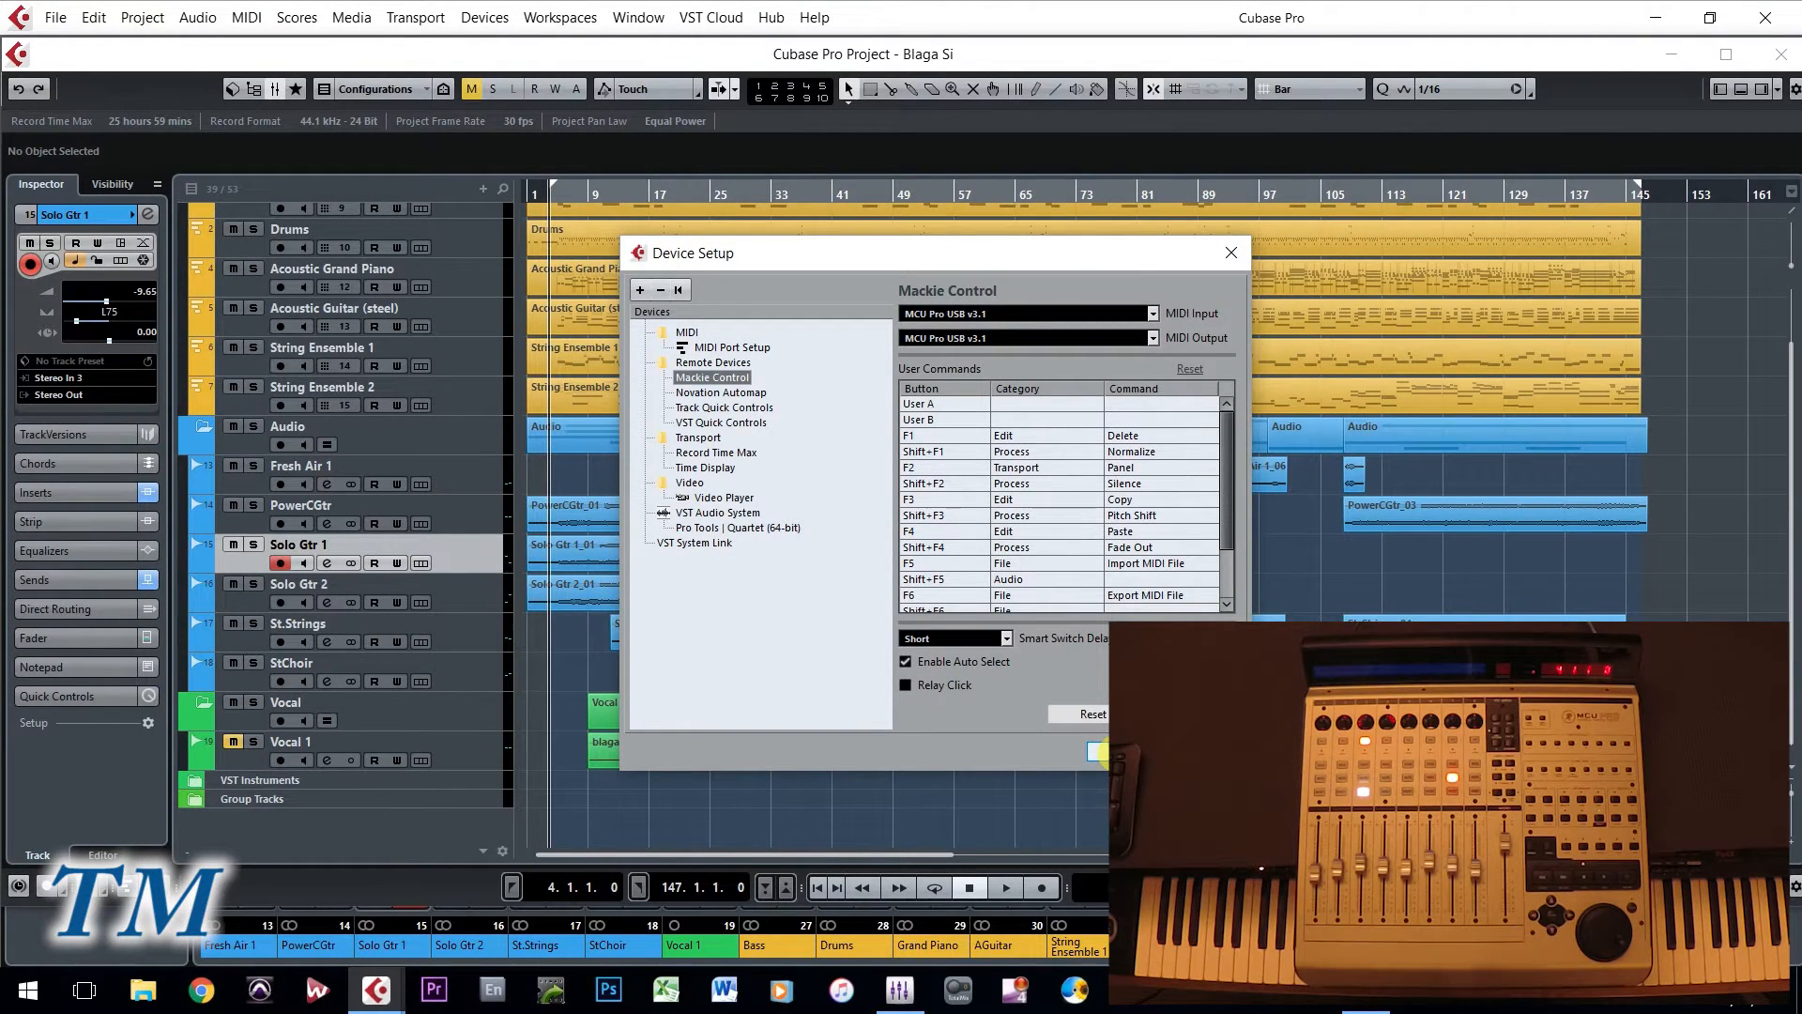
key(Escape)
- Show the Mackie Control window, check its mode options without changing the Cubase mode, and close it
click(488, 19)
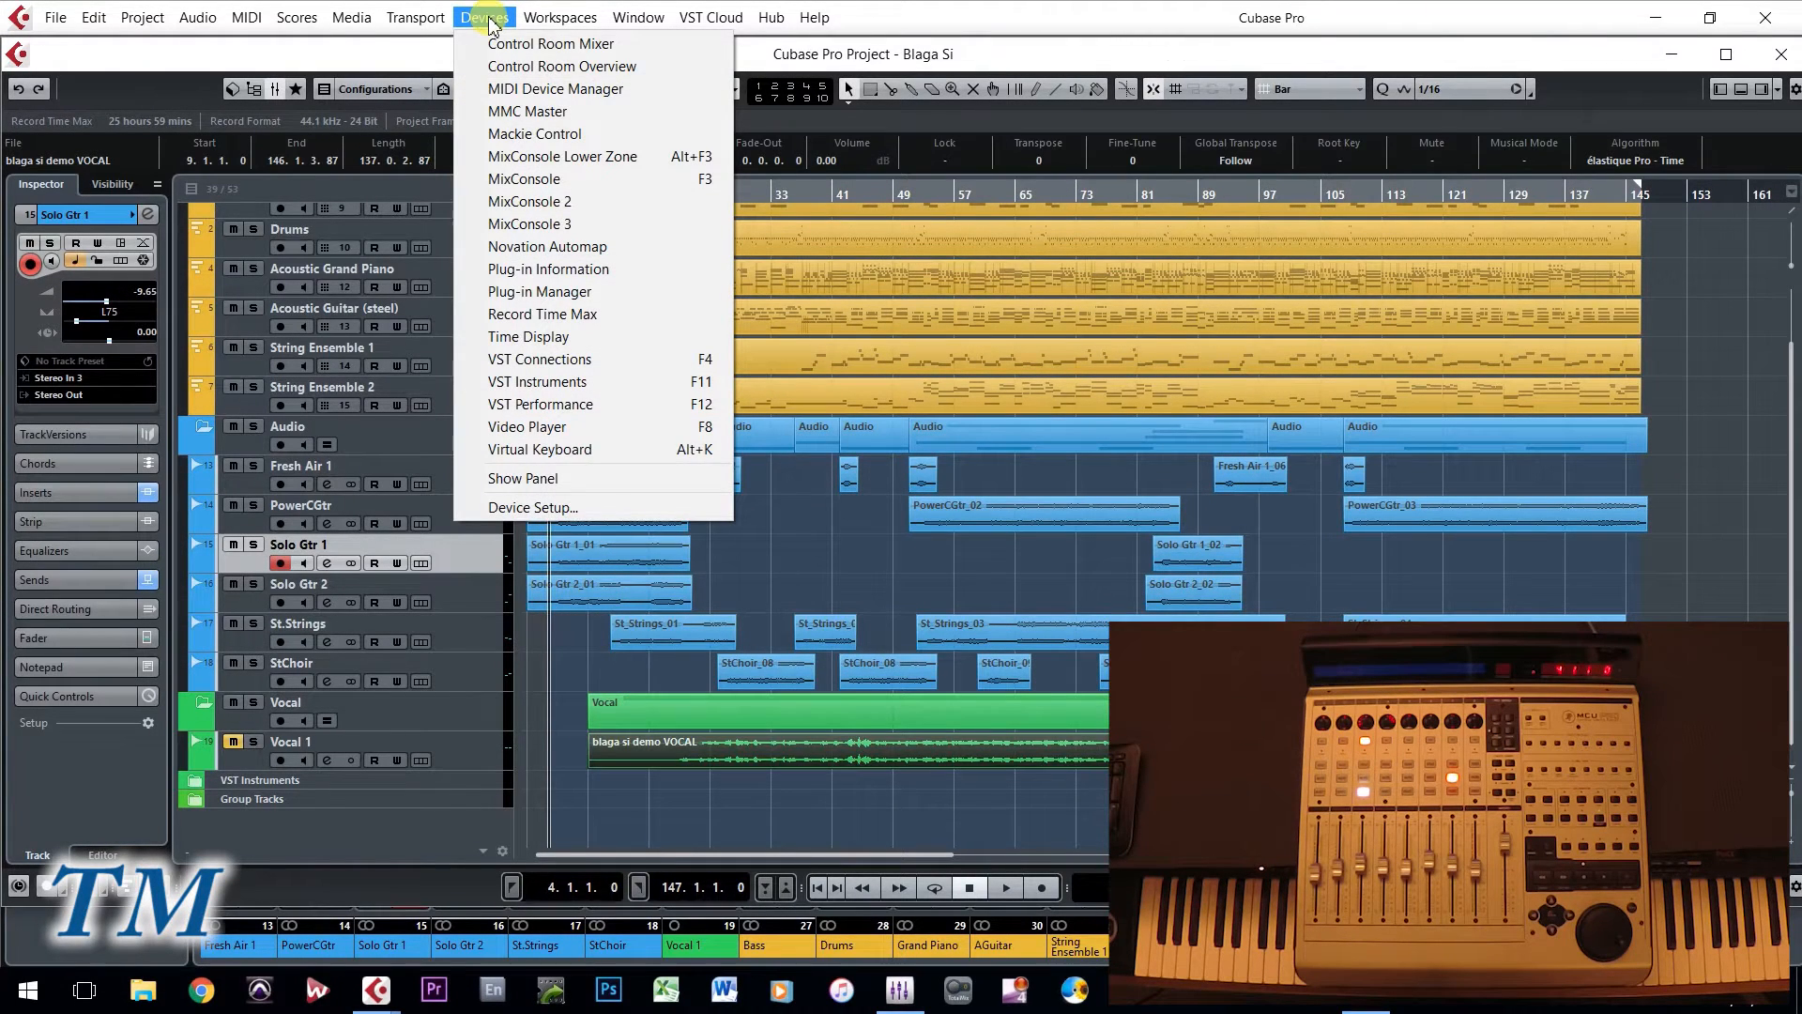
click(518, 136)
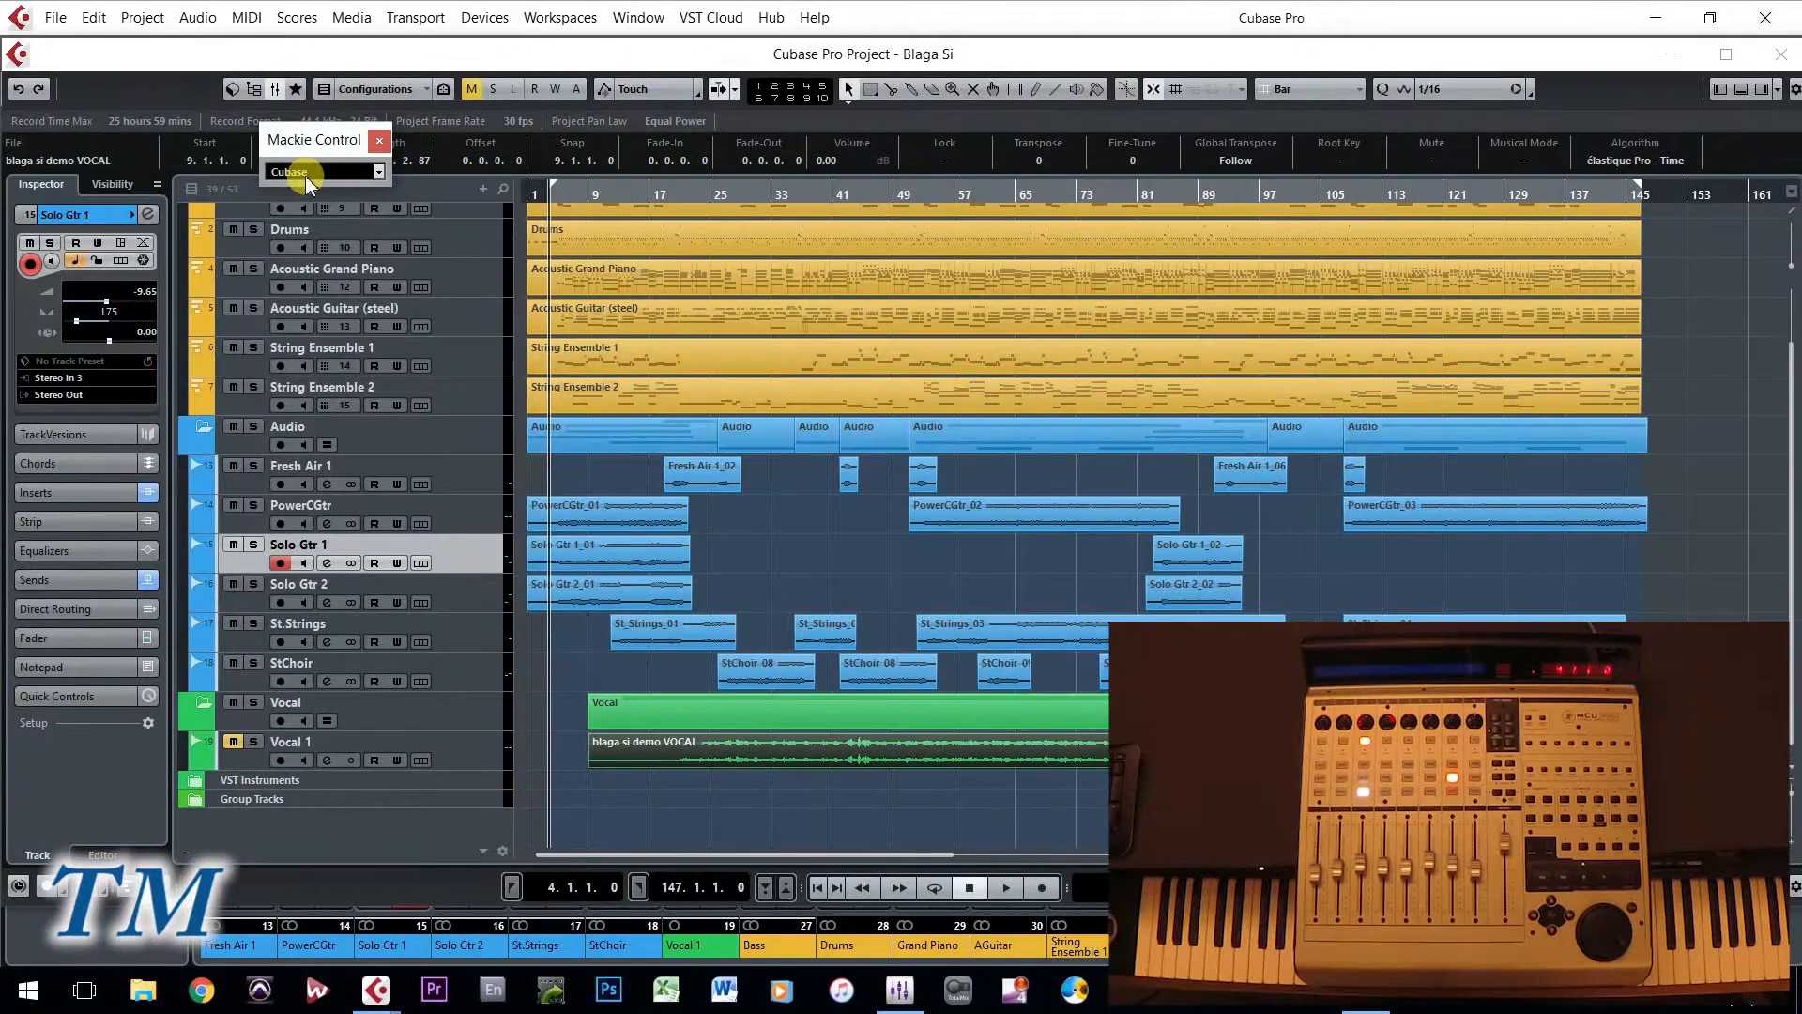
click(378, 171)
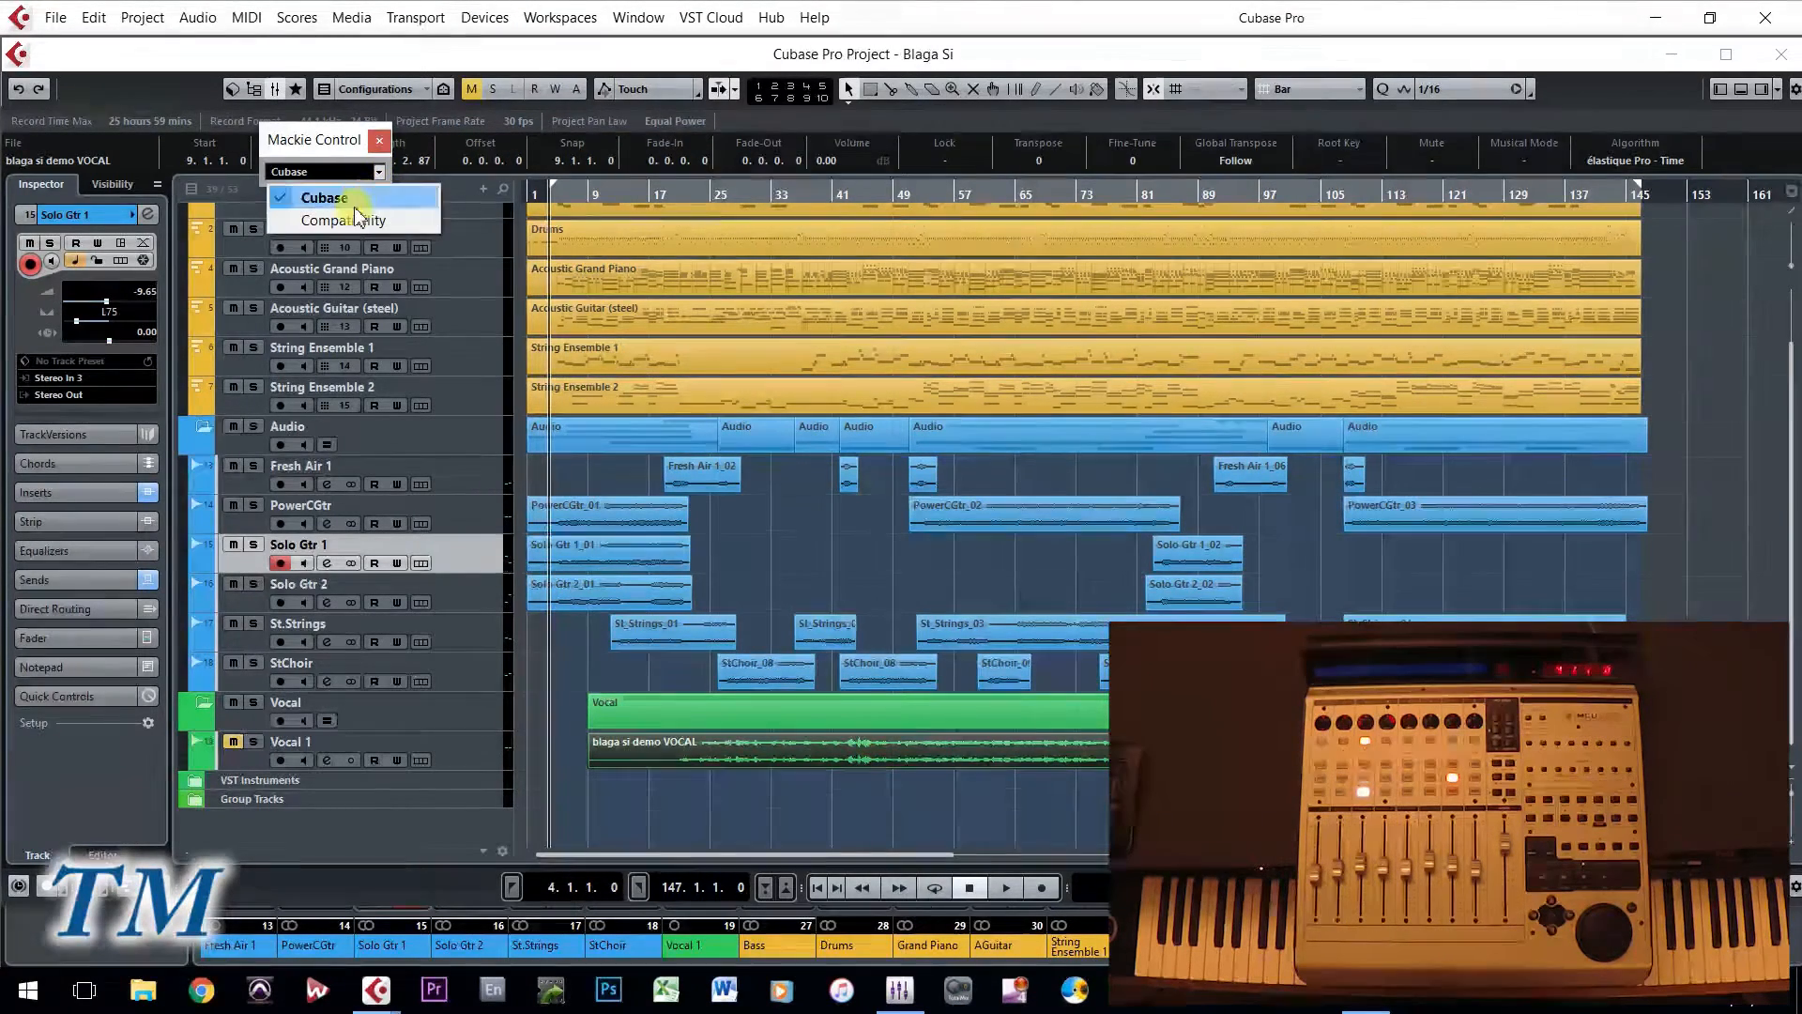
click(369, 150)
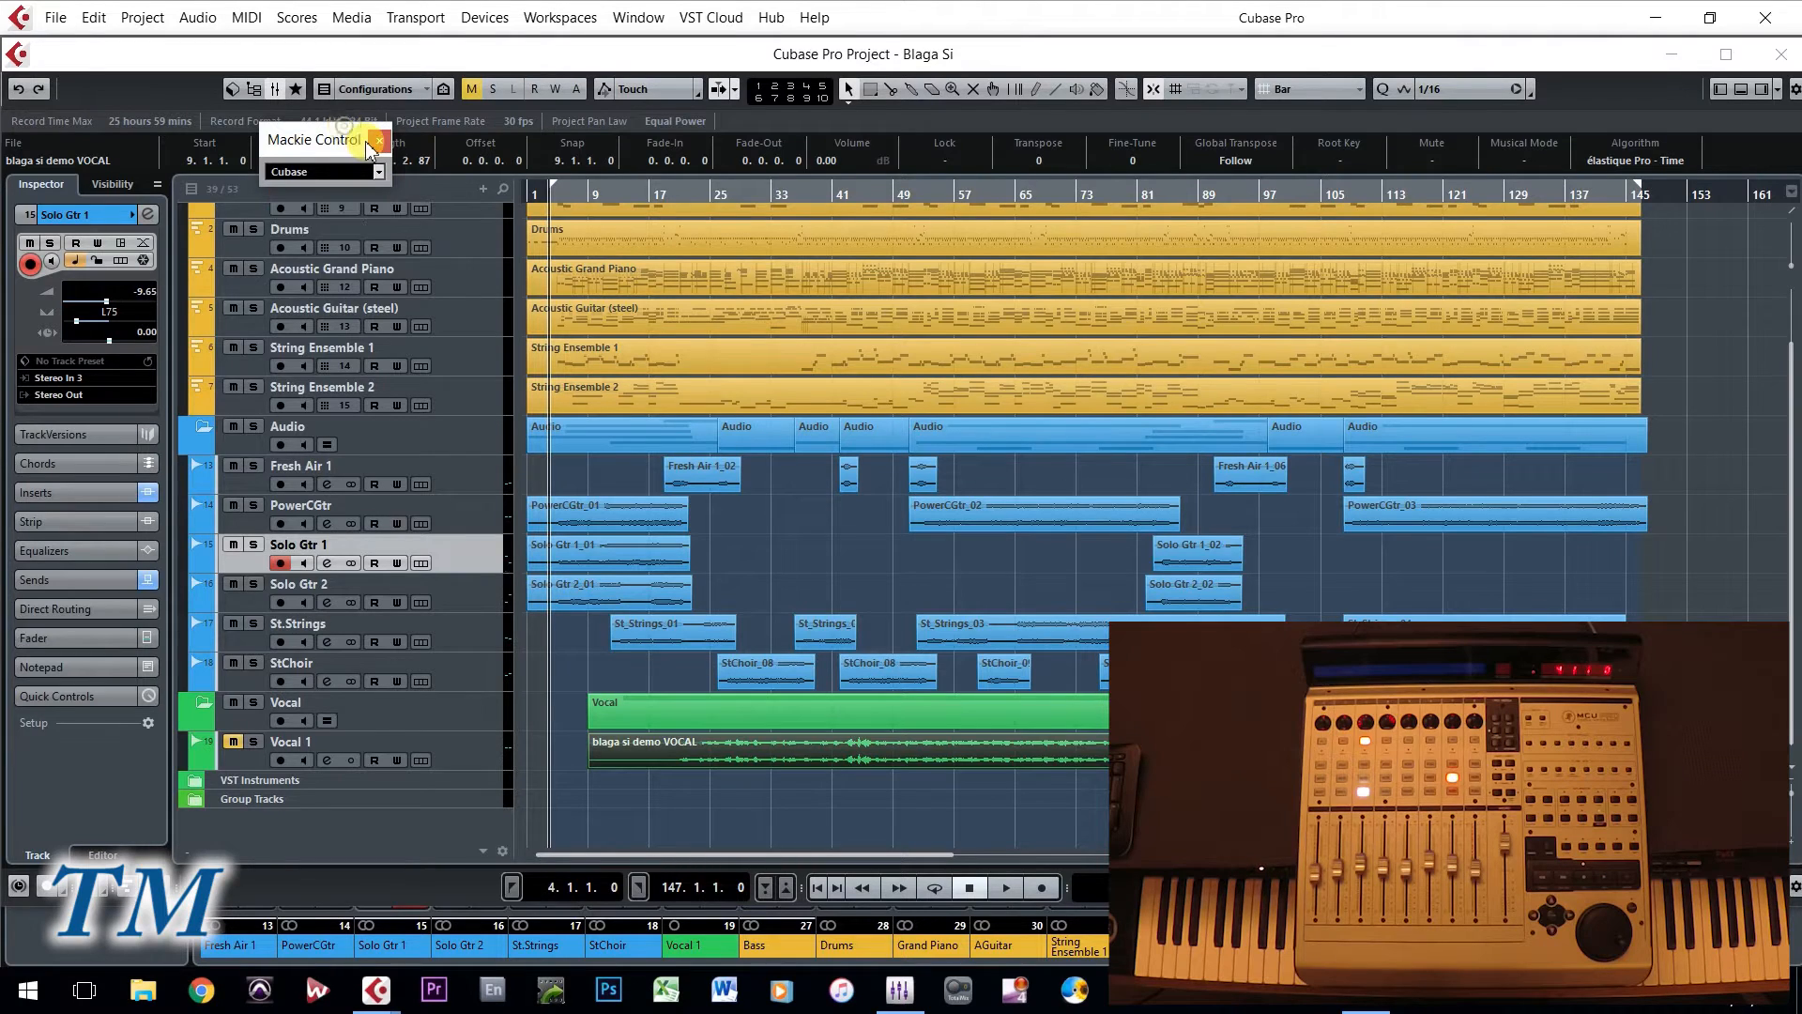
click(377, 141)
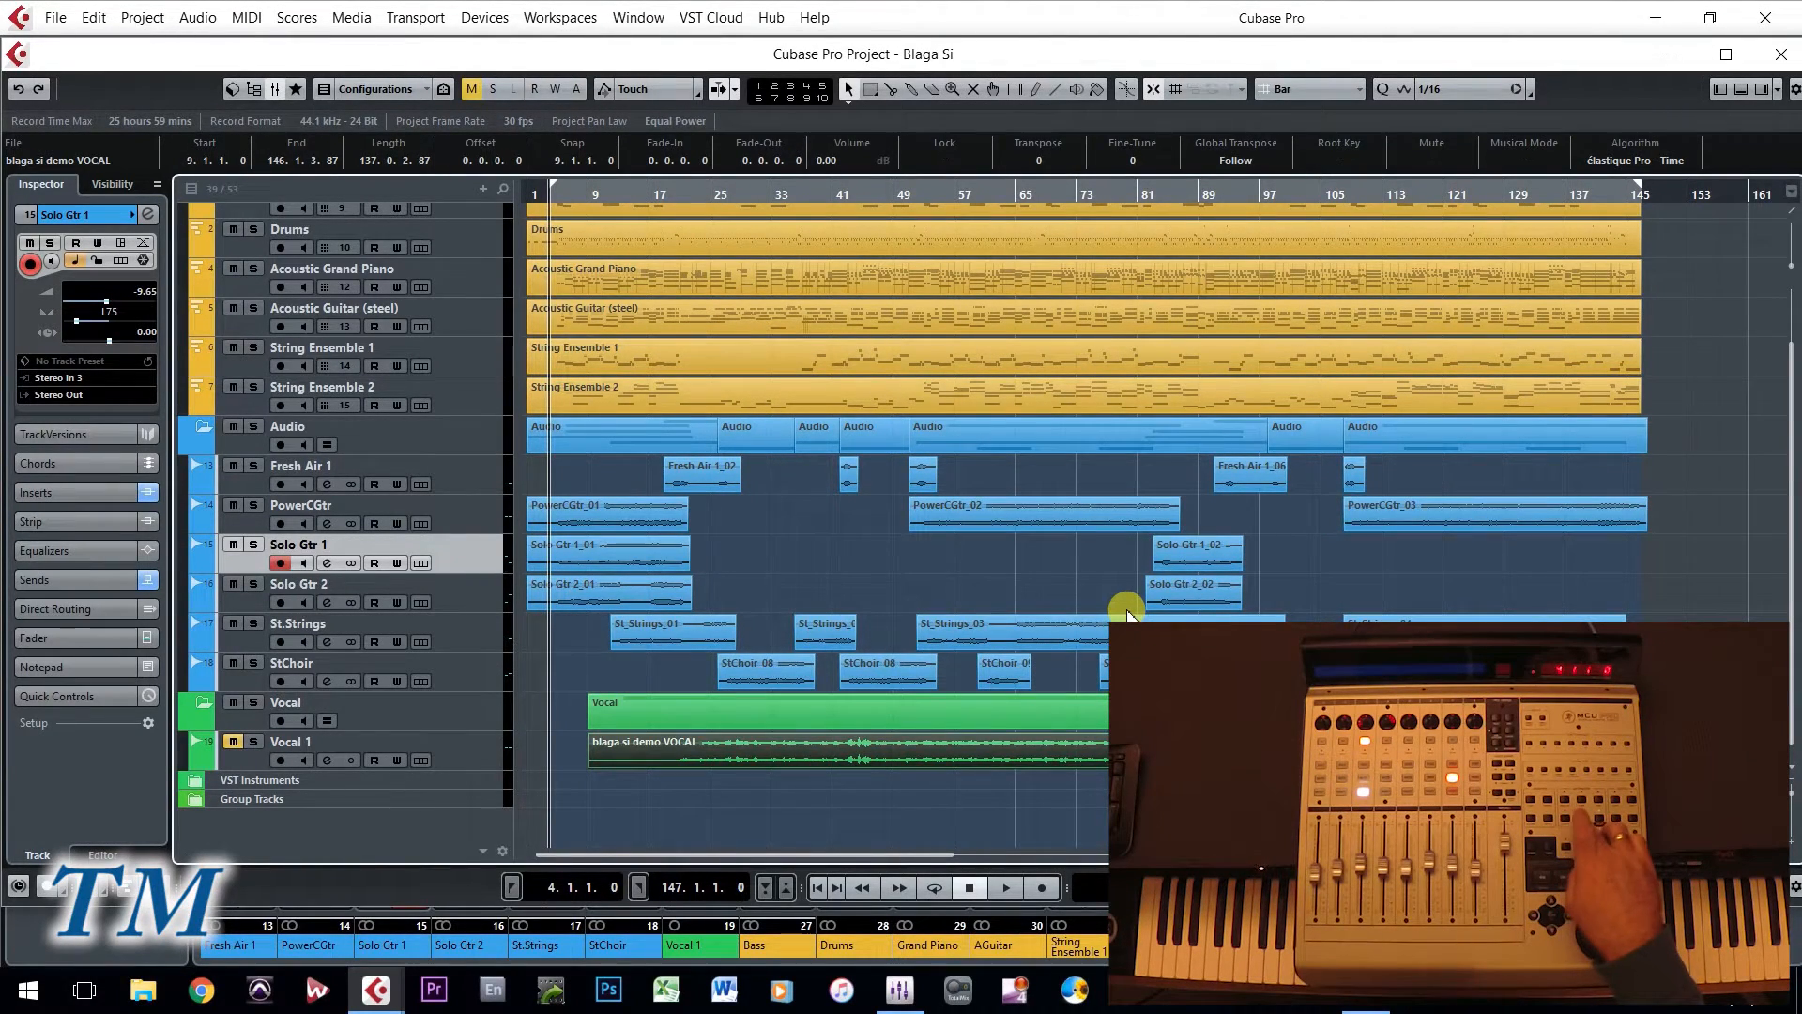
- Show and hide the MixConsole, and play the project briefly before stopping it
key(F3)
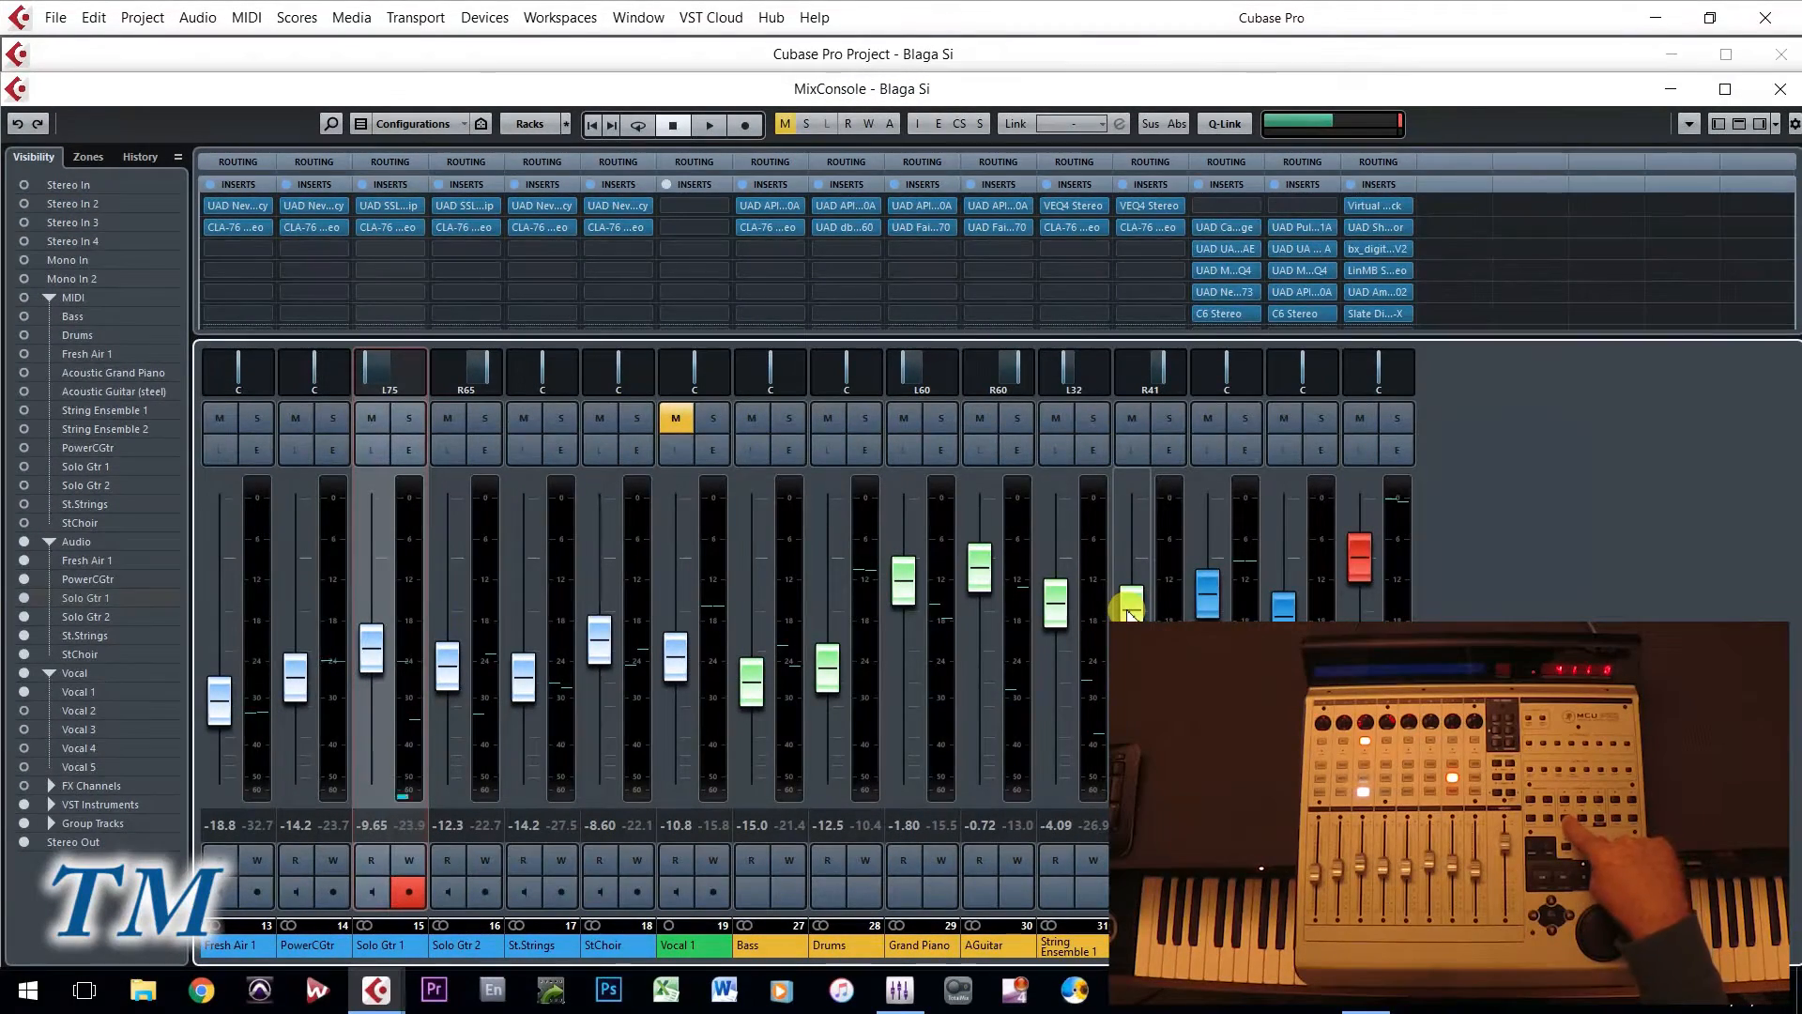
key(F3)
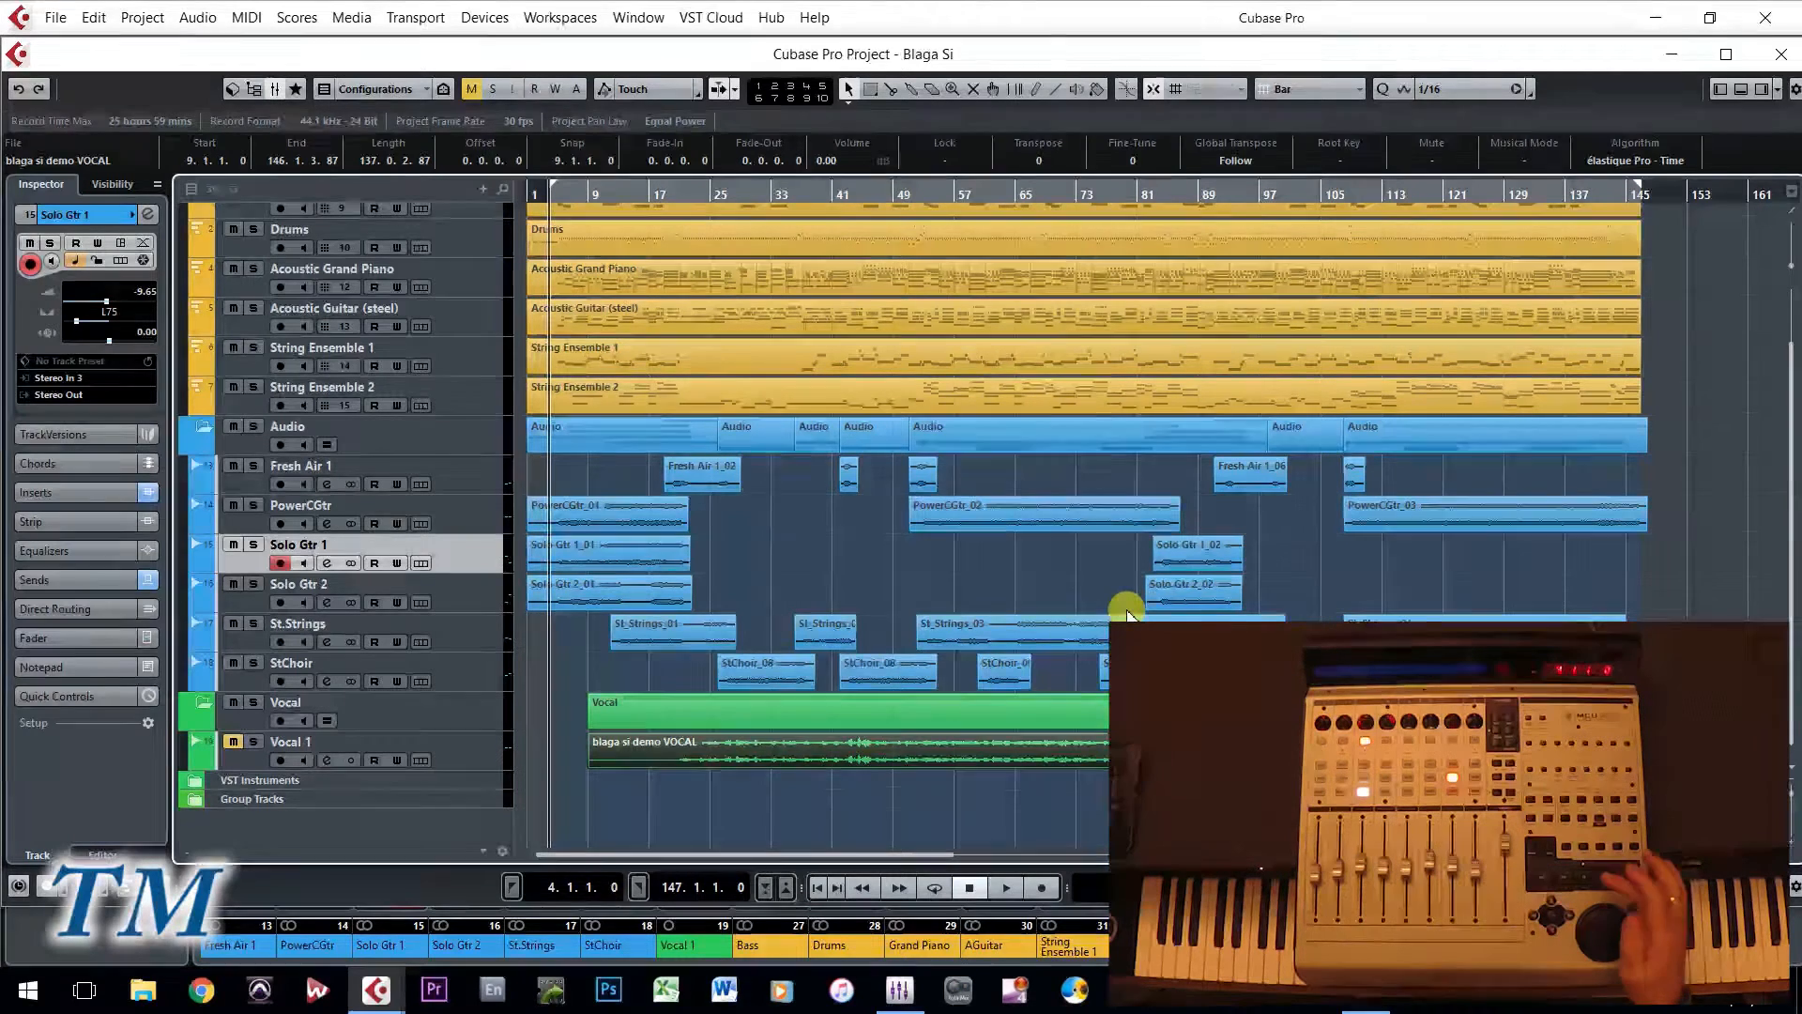
key(space)
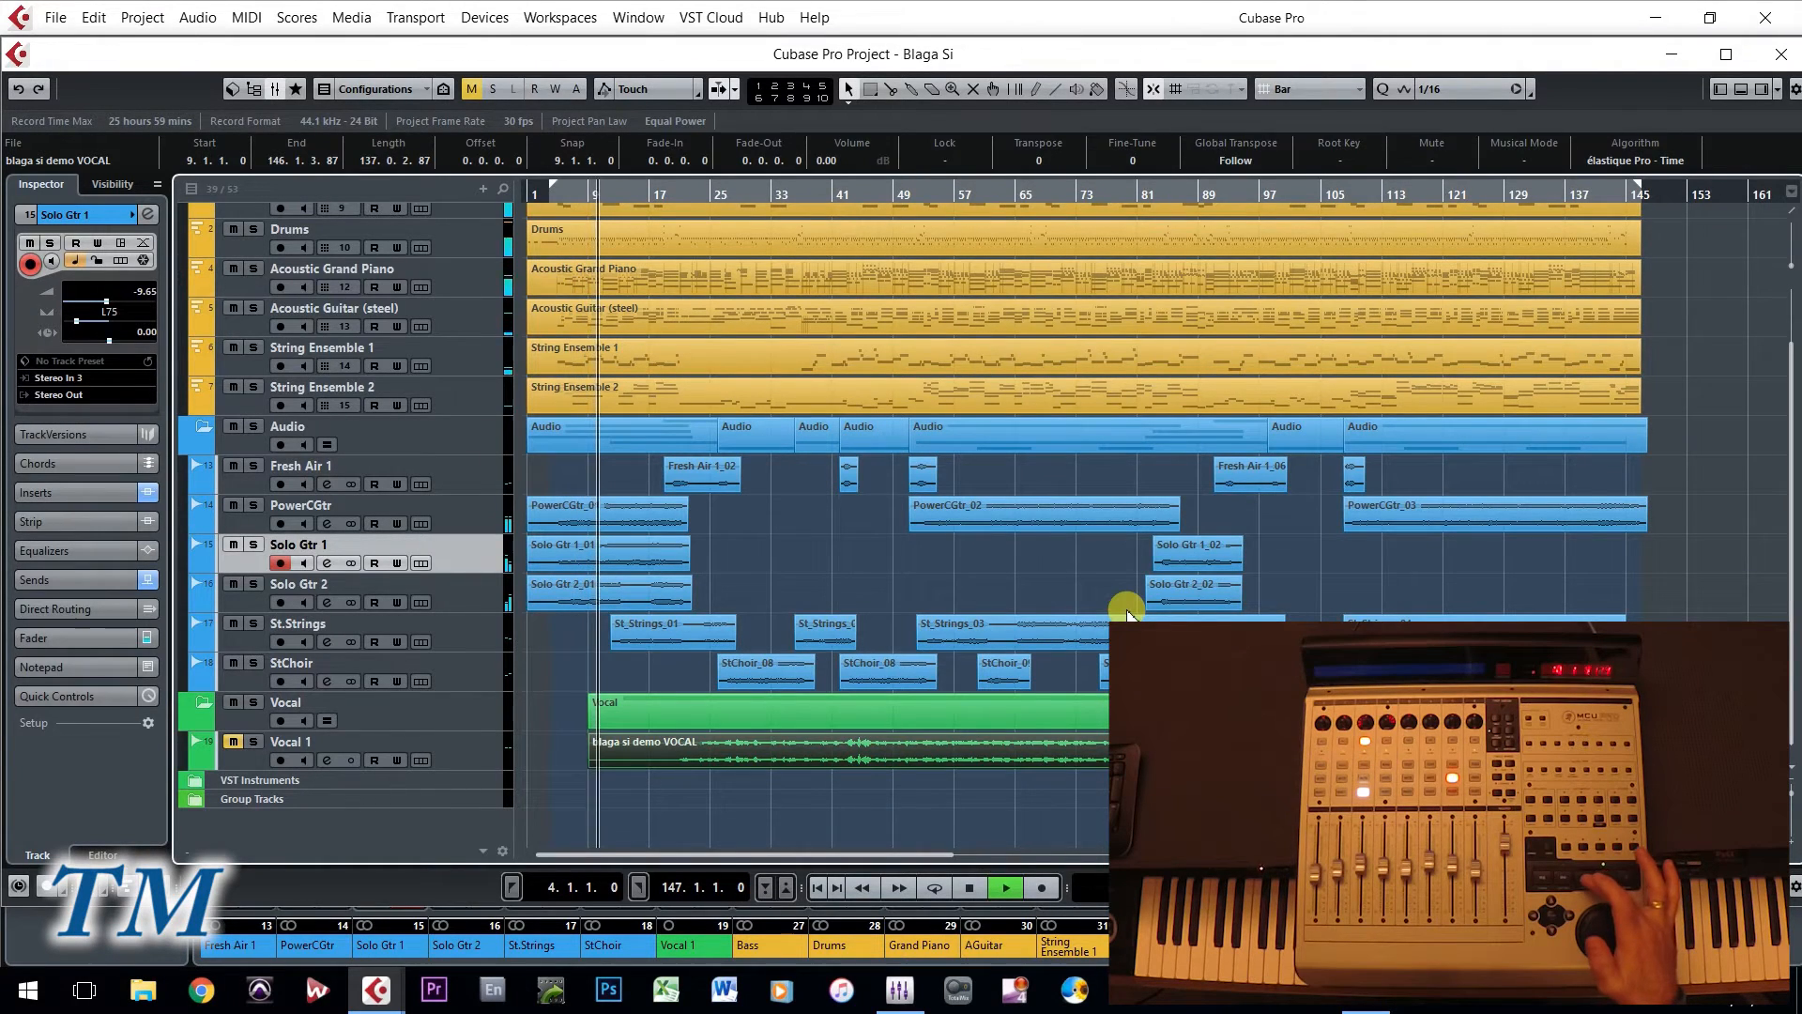
key(space)
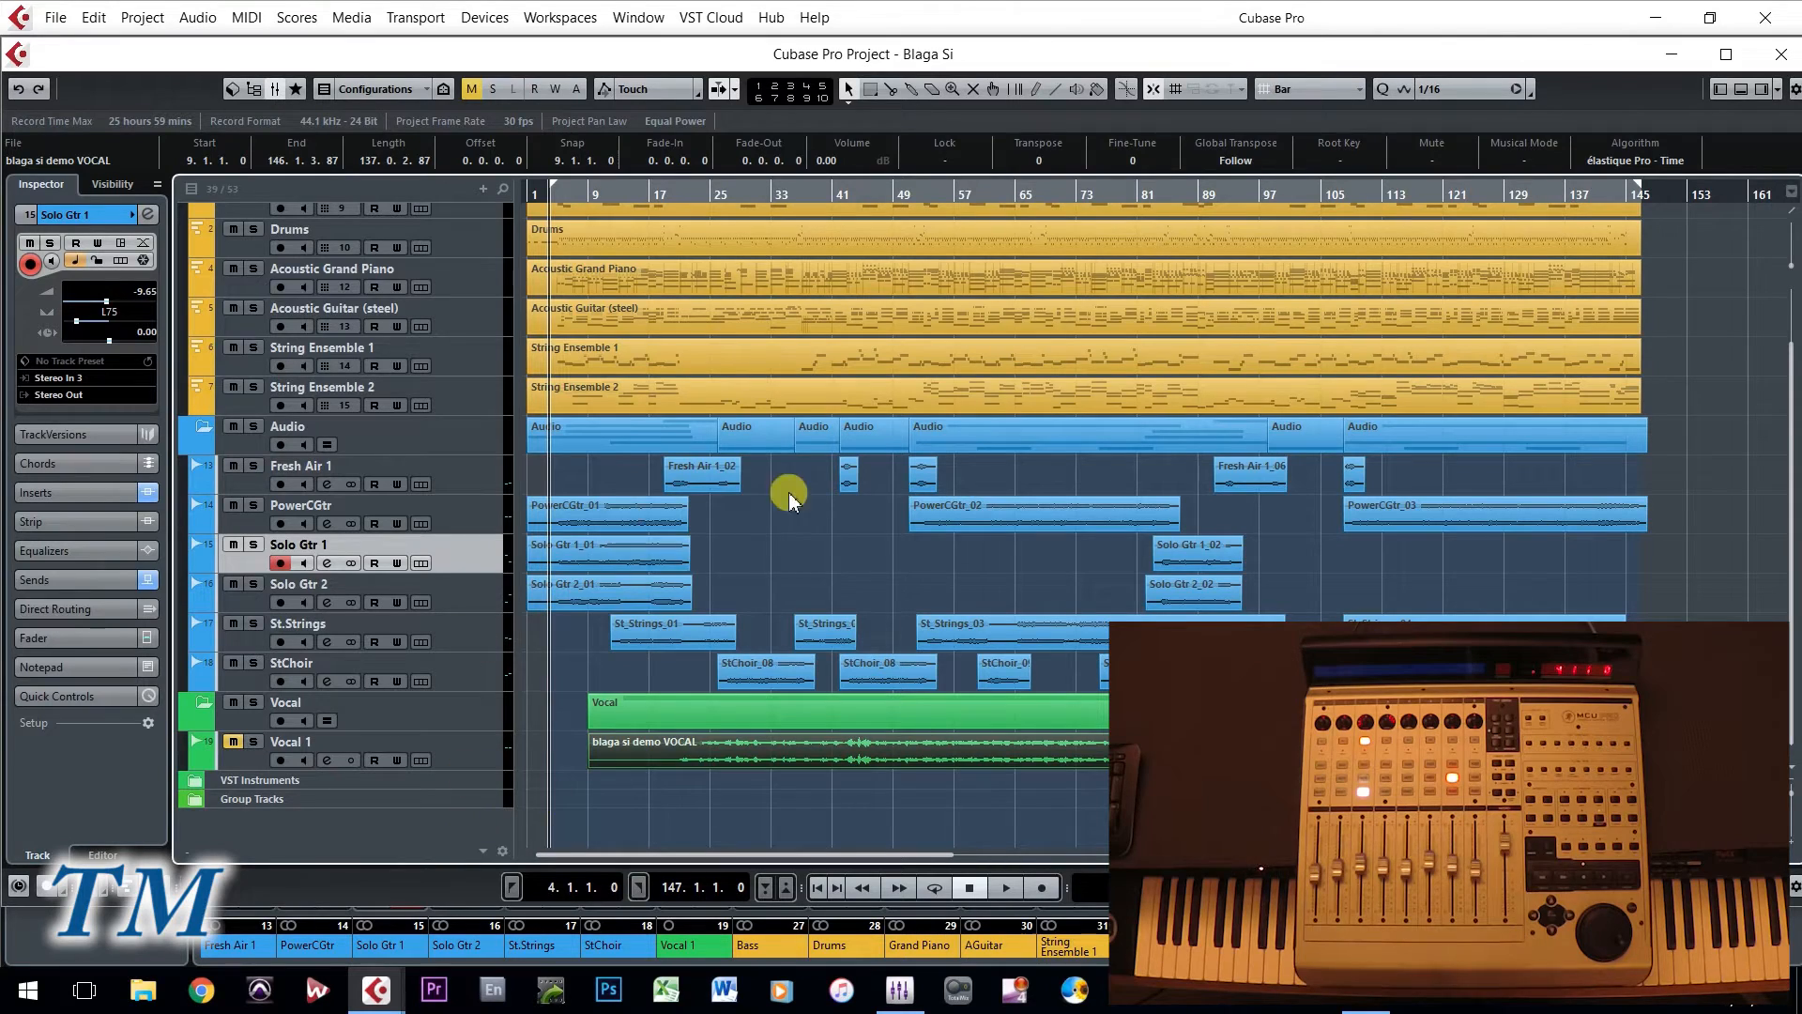
- Undo the addition of markers 6 and 7 and select the Fresh Air 1 track
scroll(869, 544, up, 3)
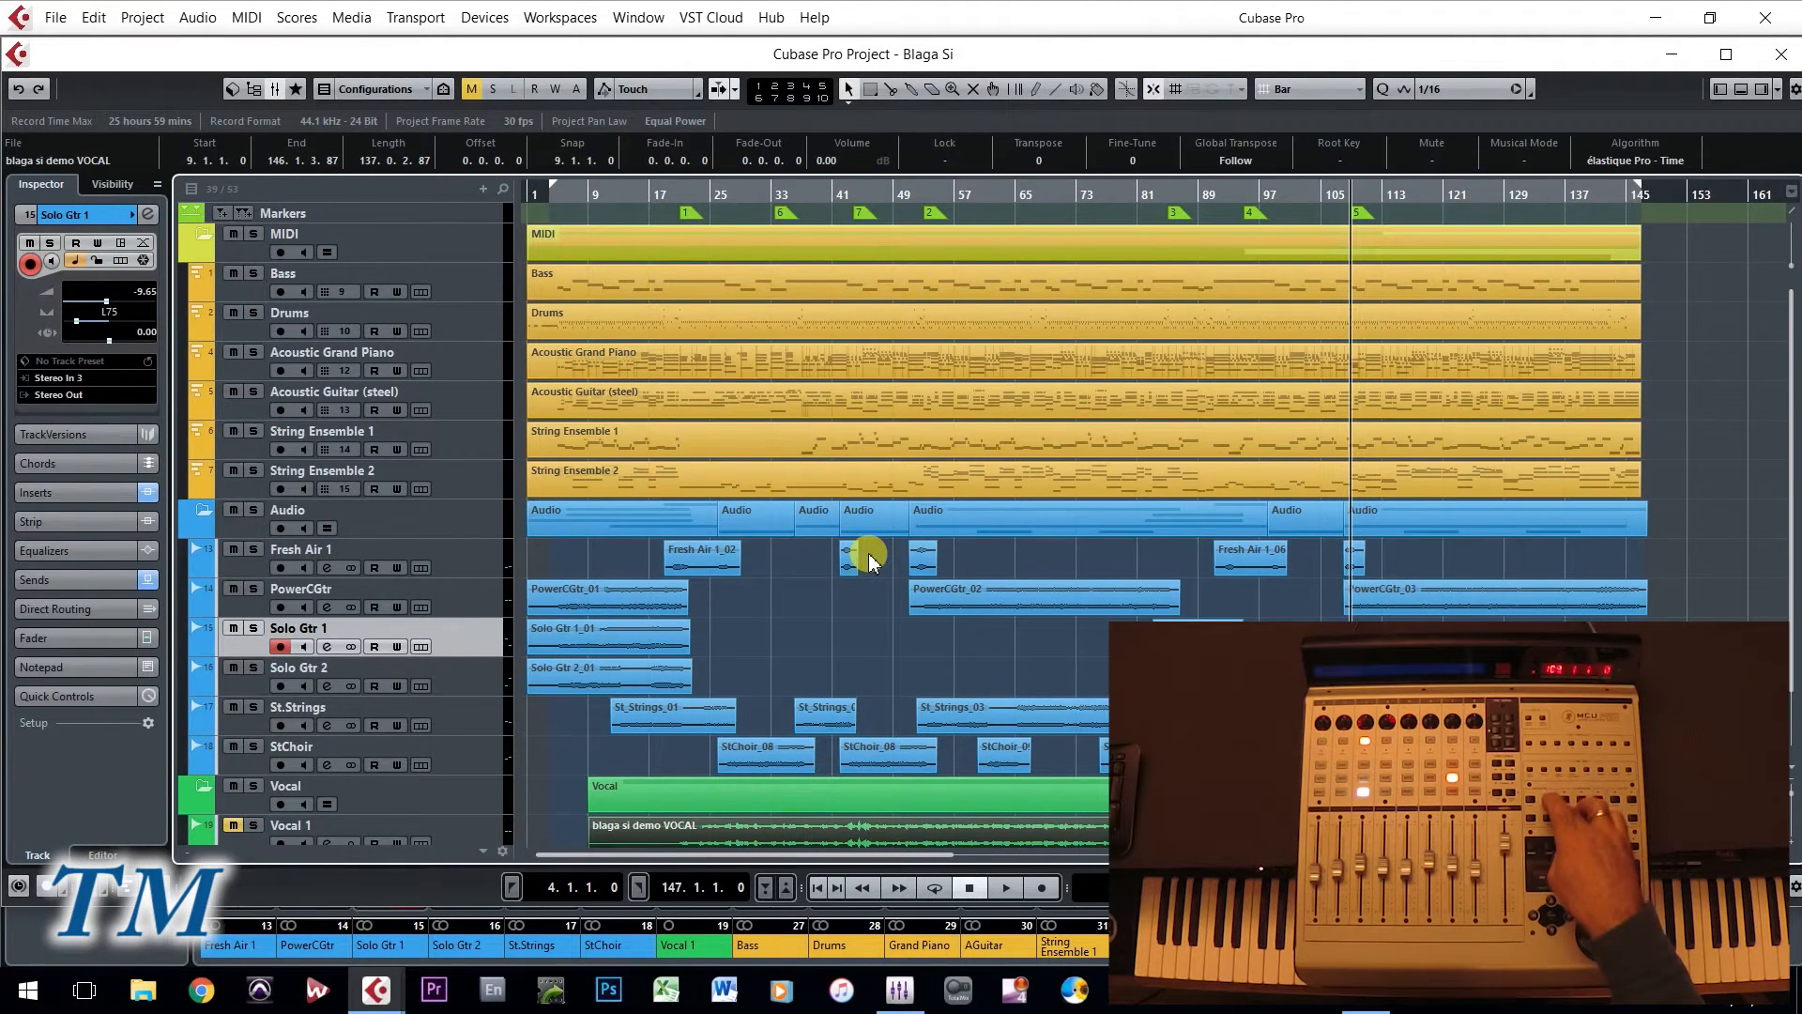
key(ctrl+z)
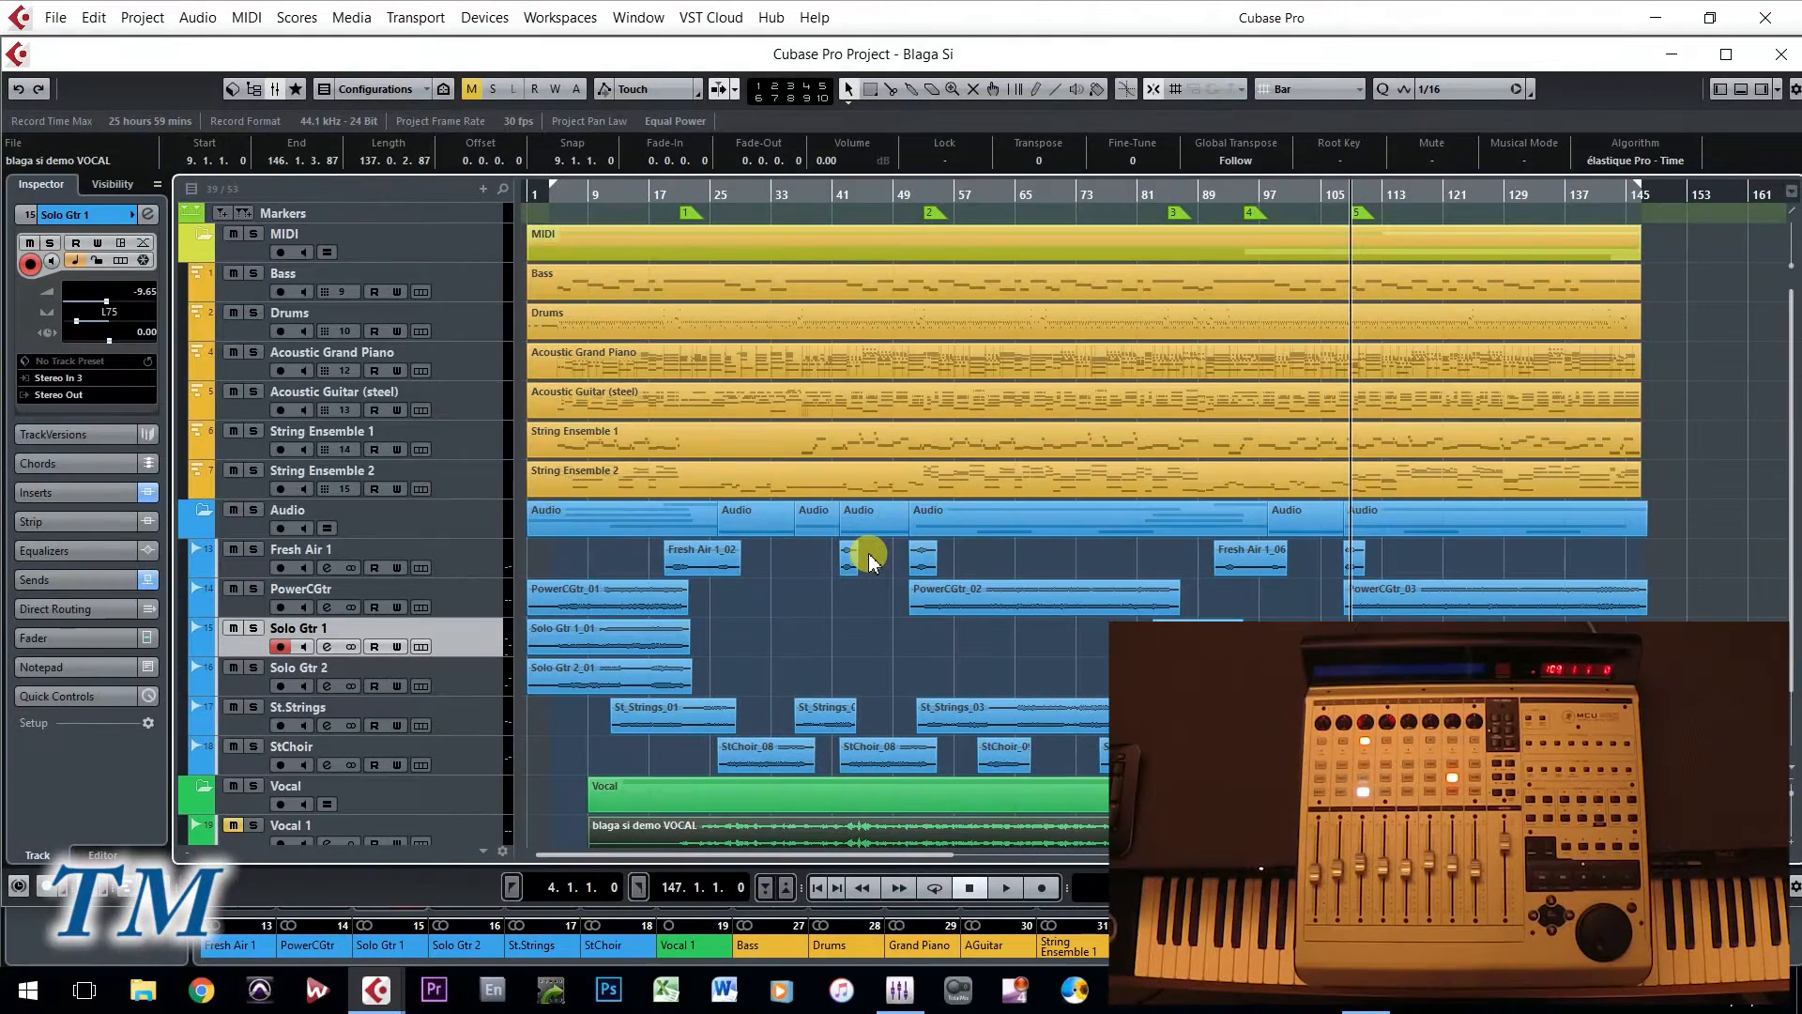
key(Up)
key(Up)
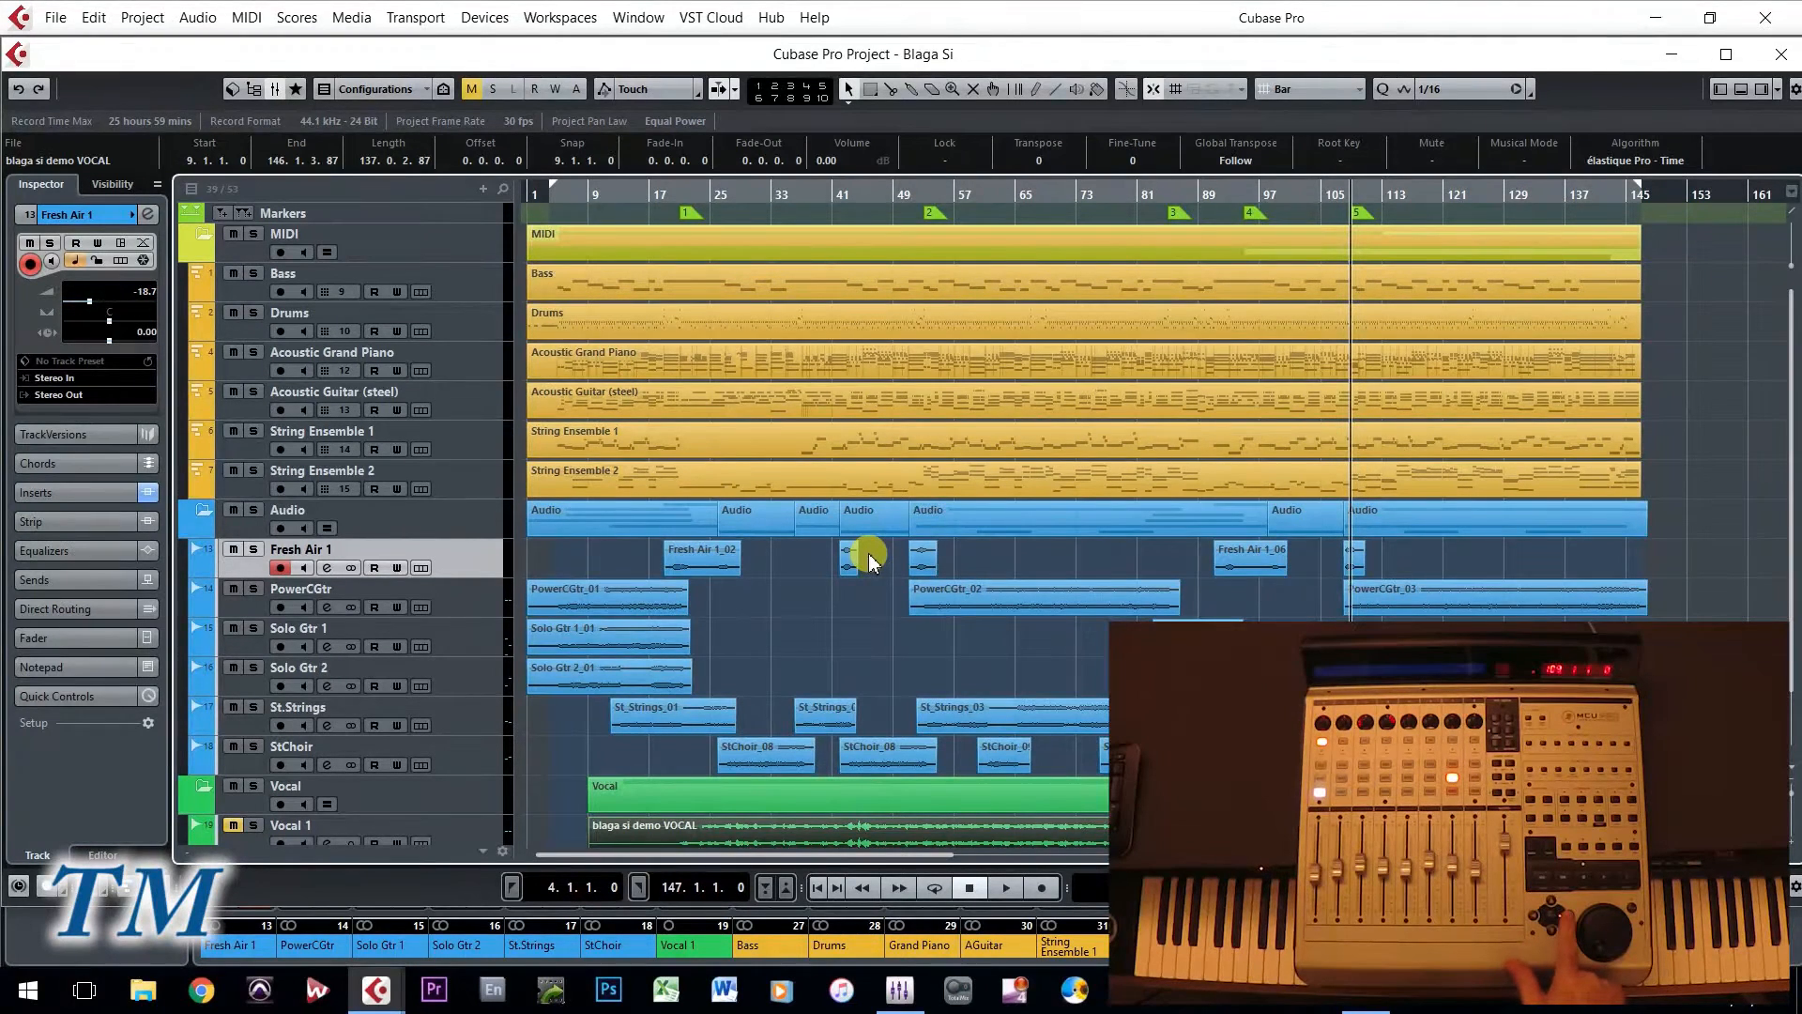
- Zoom the project timeline in and out horizontally and enlarge the track heights to examine the arrangement
key(h)
key(h)
key(h)
key(h)
key(h)
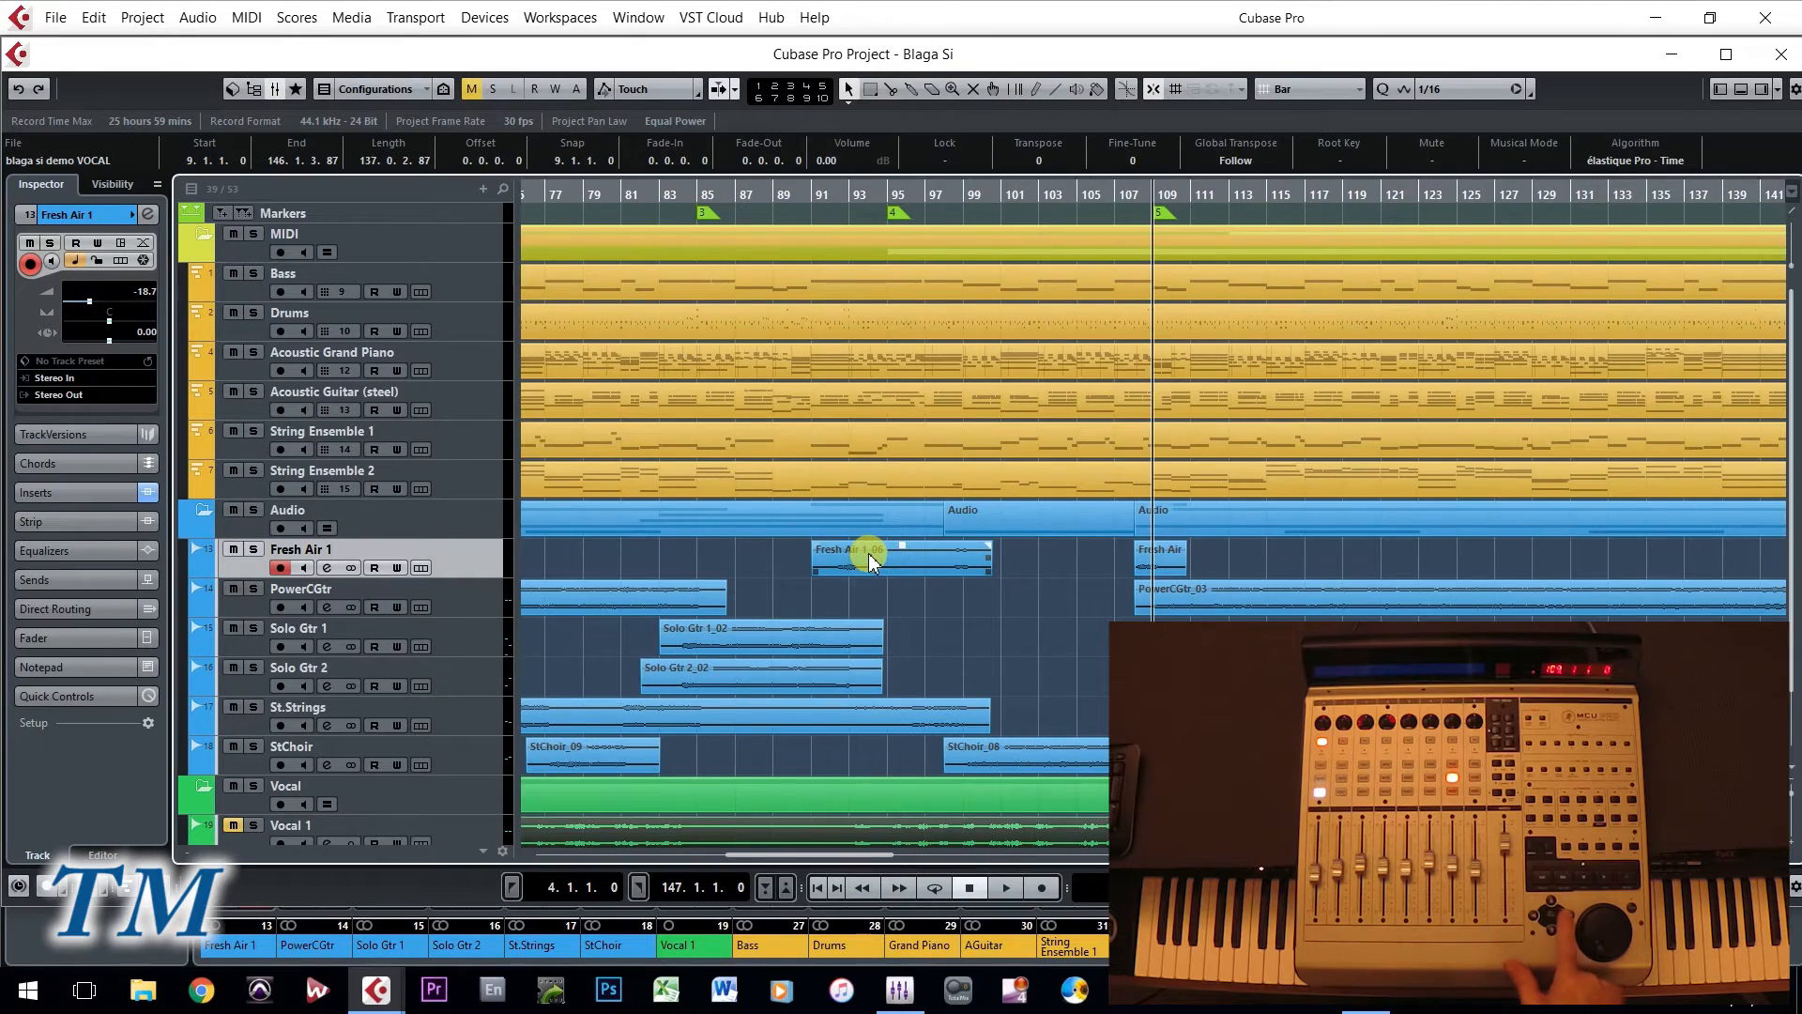
key(g)
key(g)
key(g)
key(g)
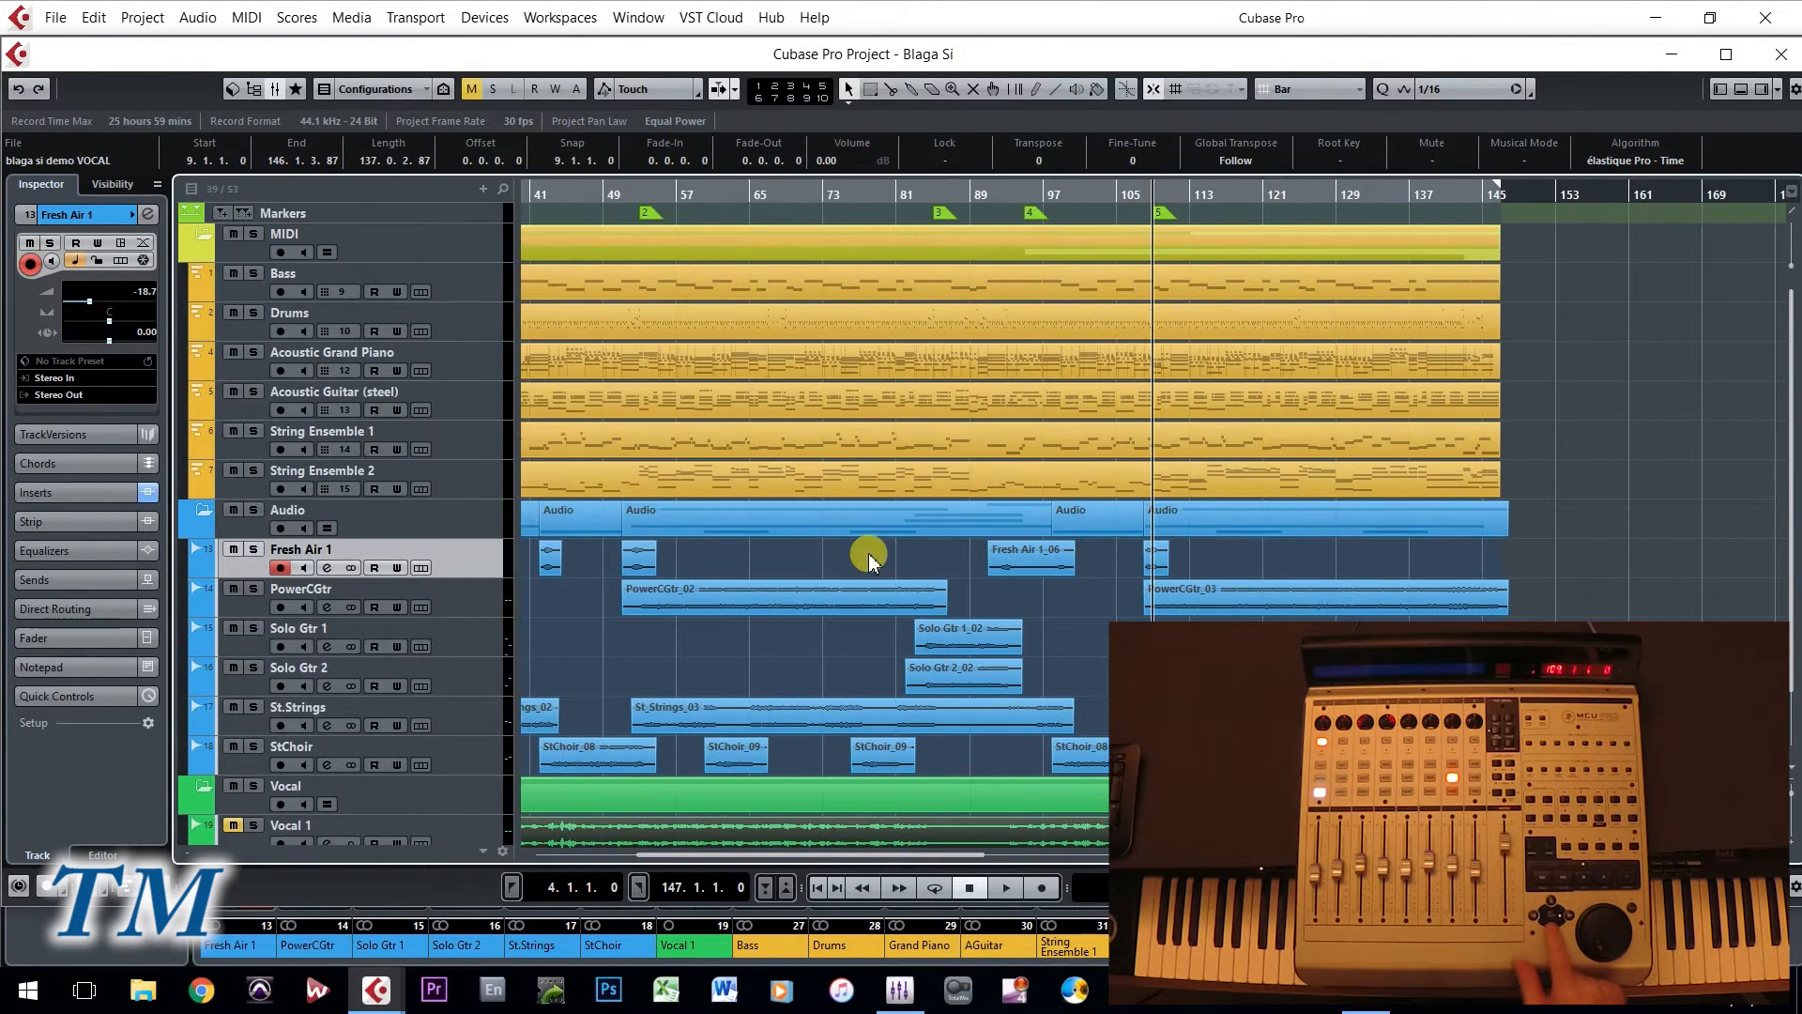
key(shift+h)
key(shift+g)
key(shift+g)
key(shift+g)
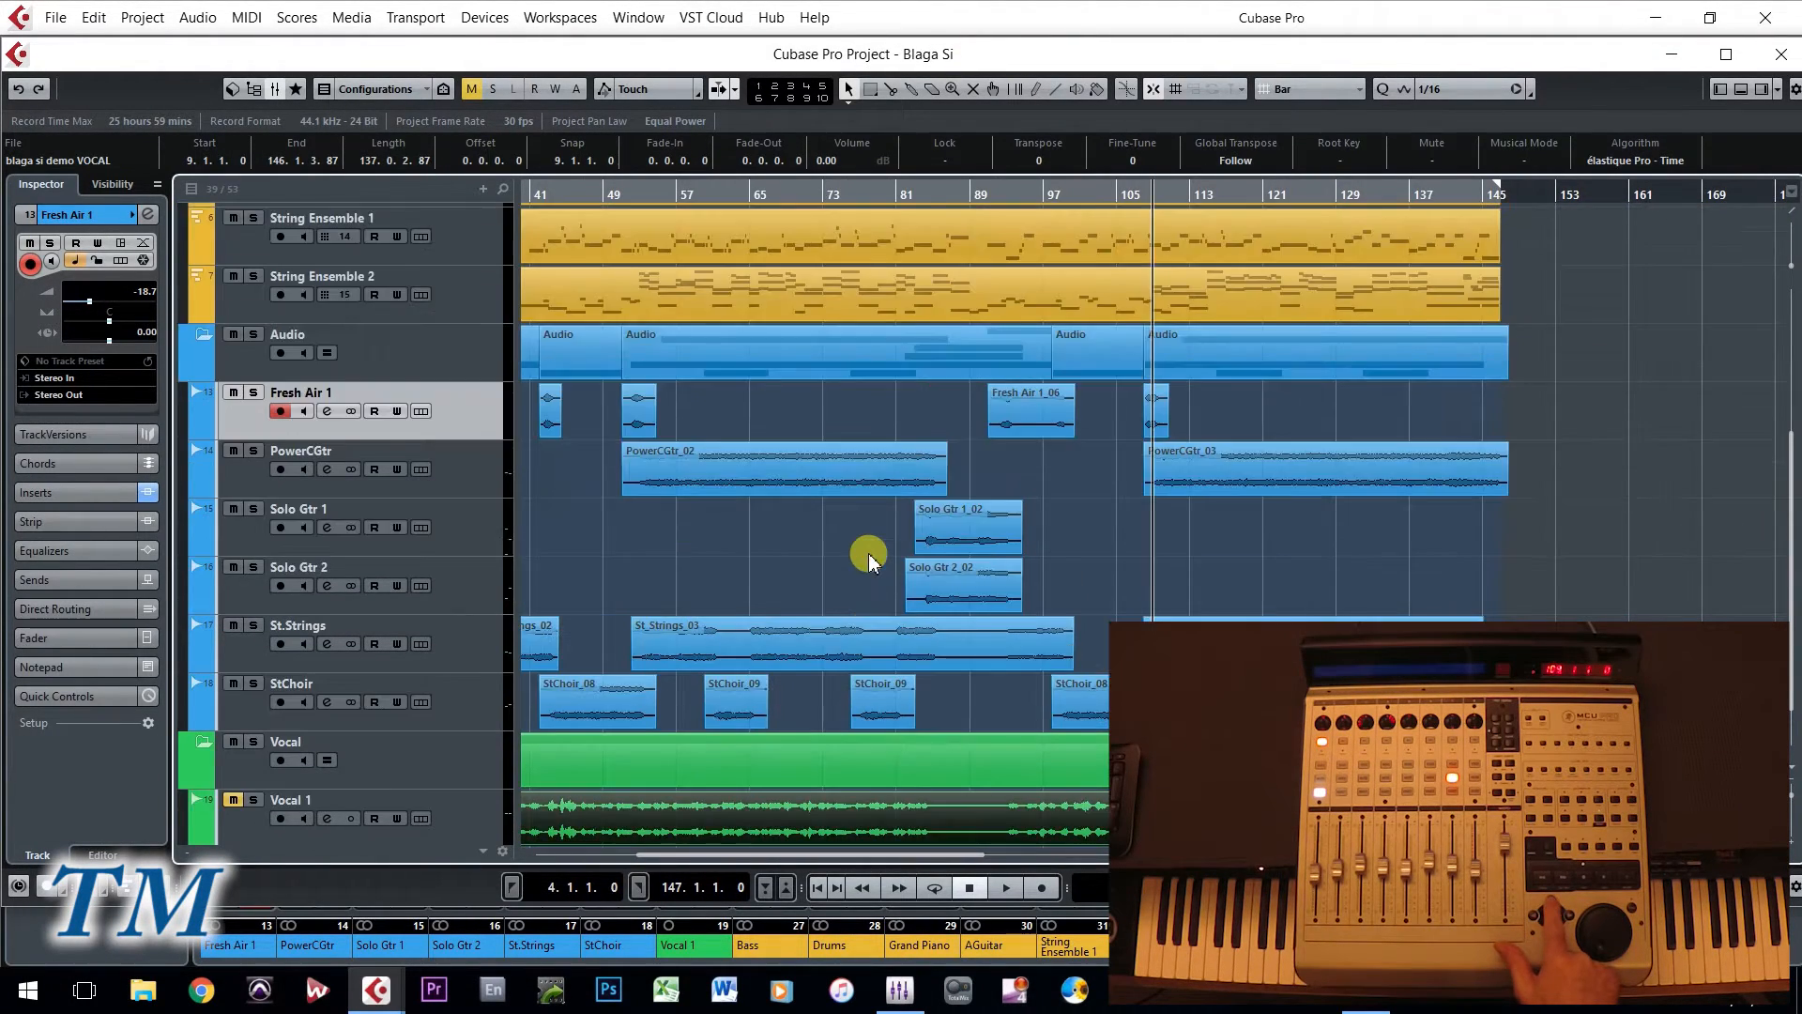
- Select the St.Strings track and step back and forth through its audio events, ending on St_Strings_01
key(Up)
key(Up)
key(Up)
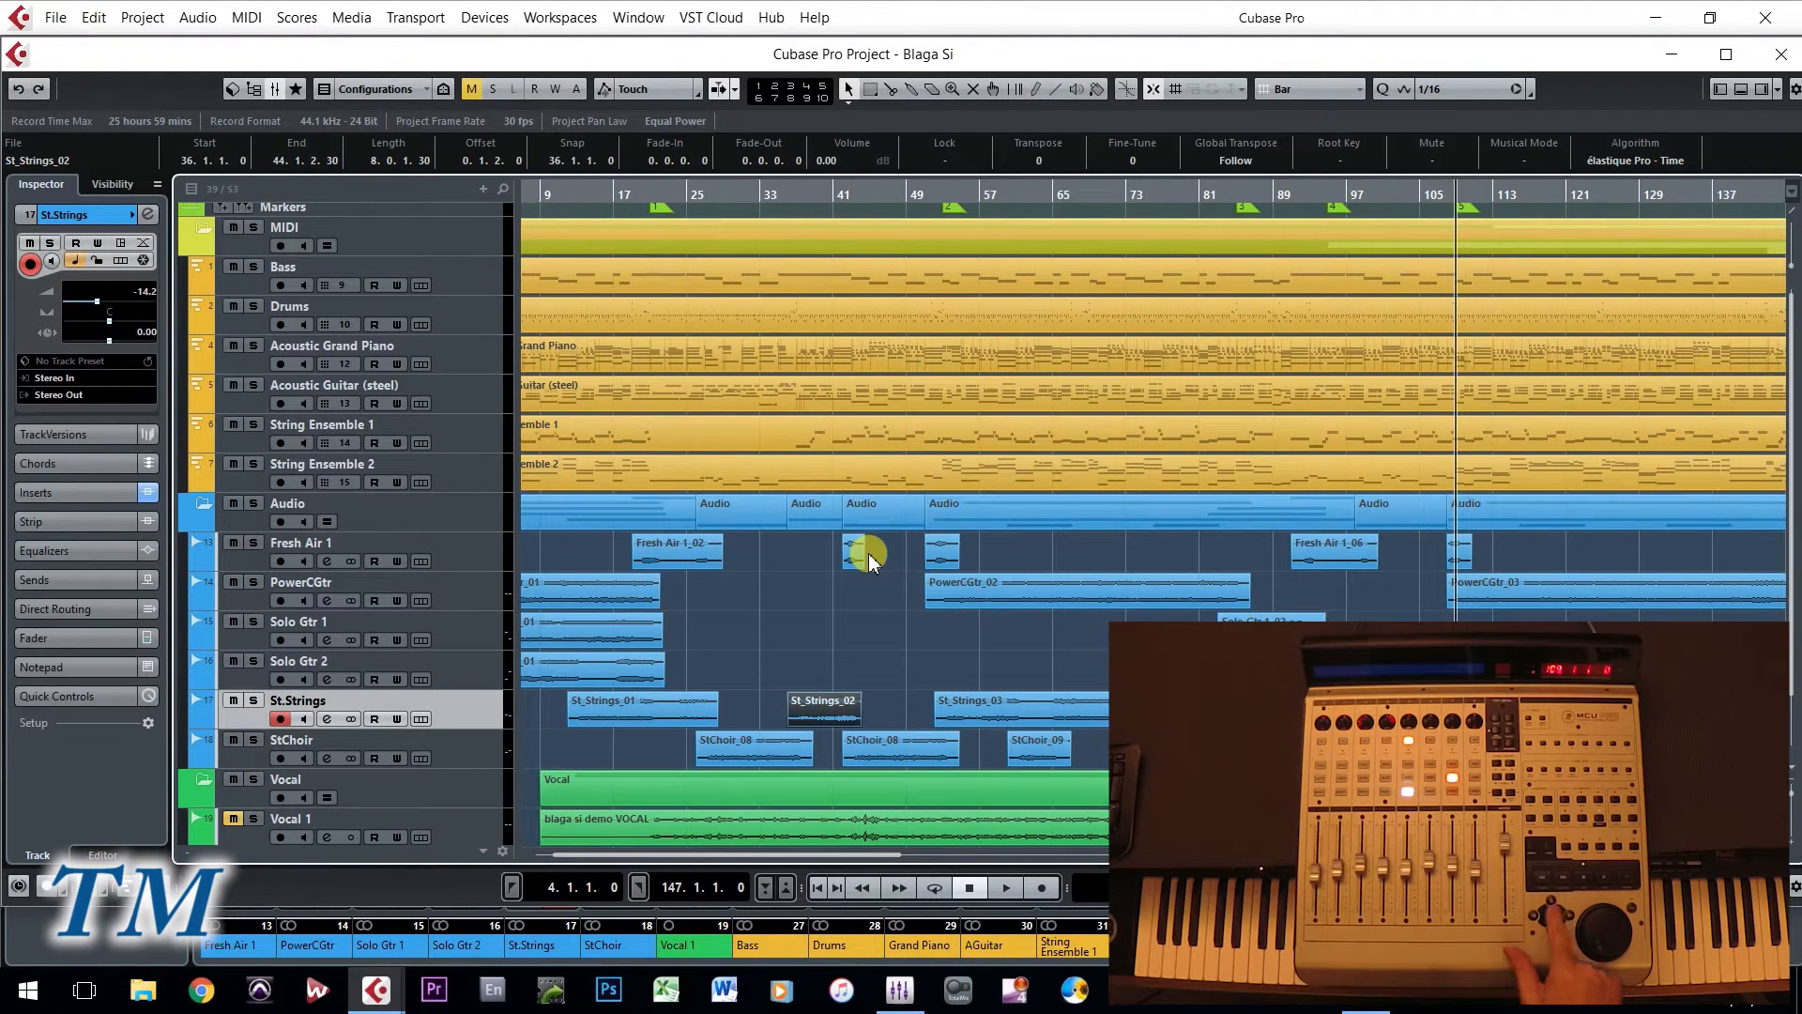
key(Left)
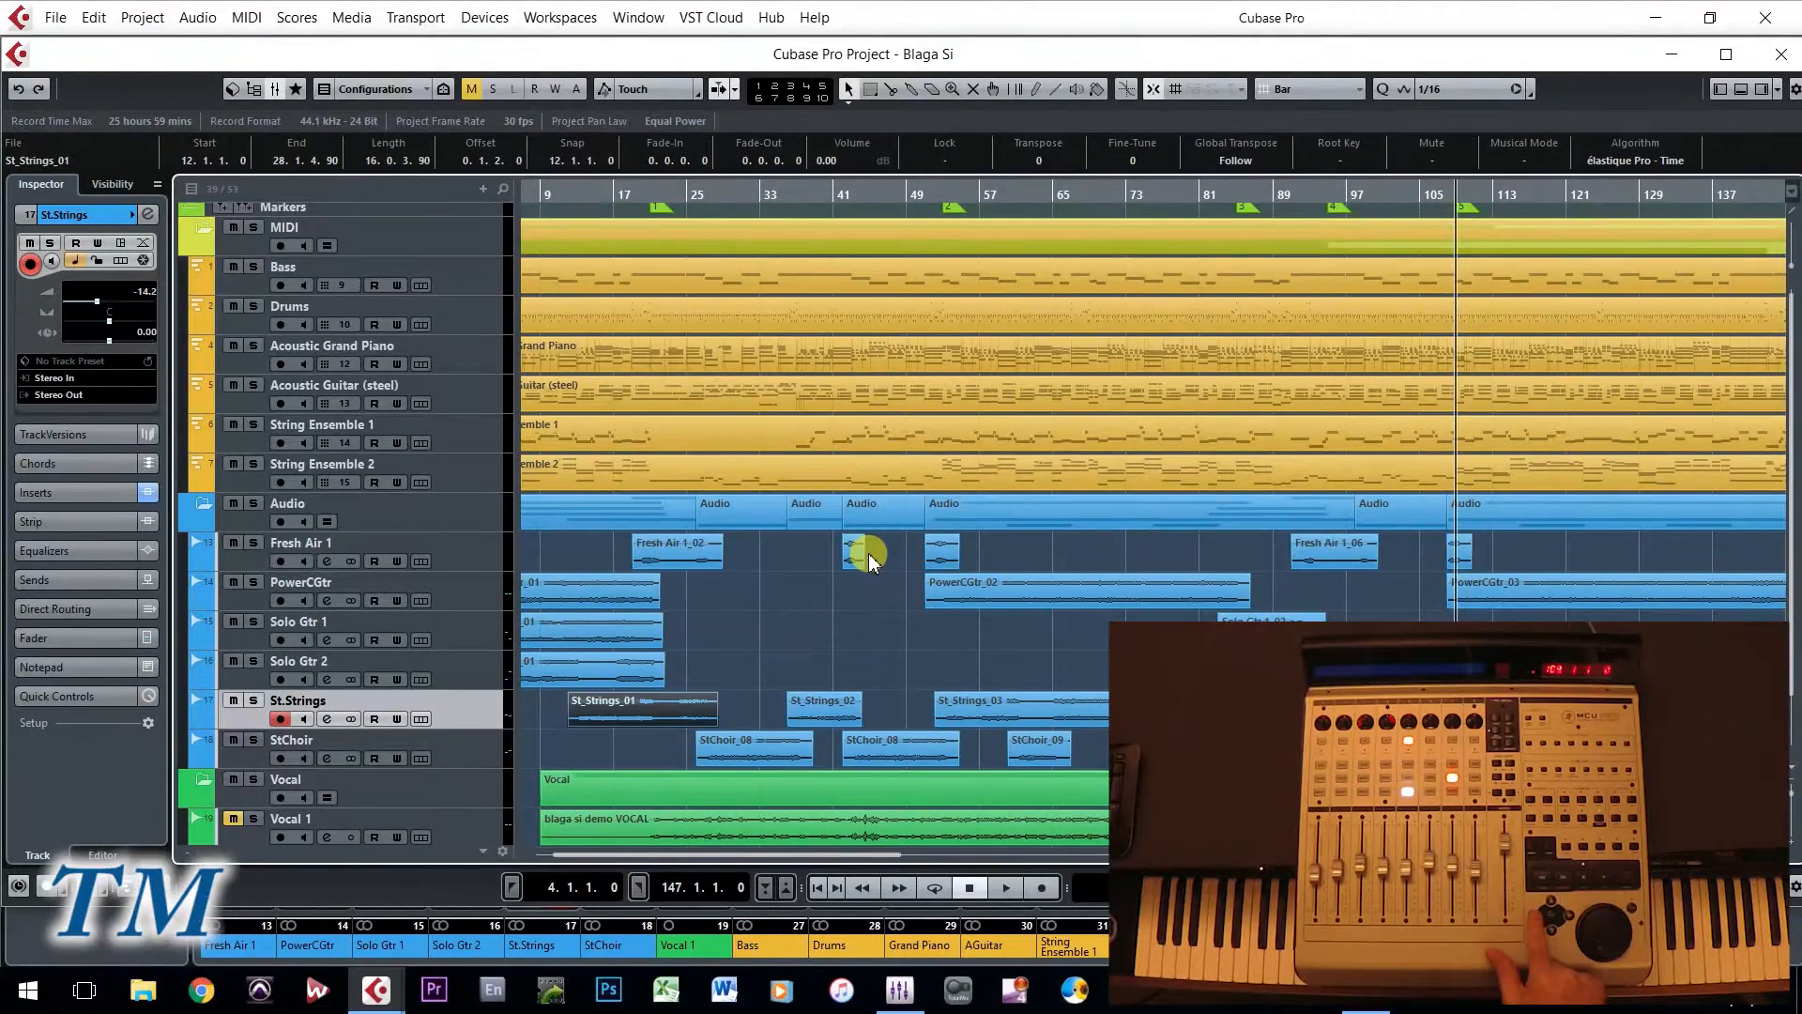
key(Right)
key(Right)
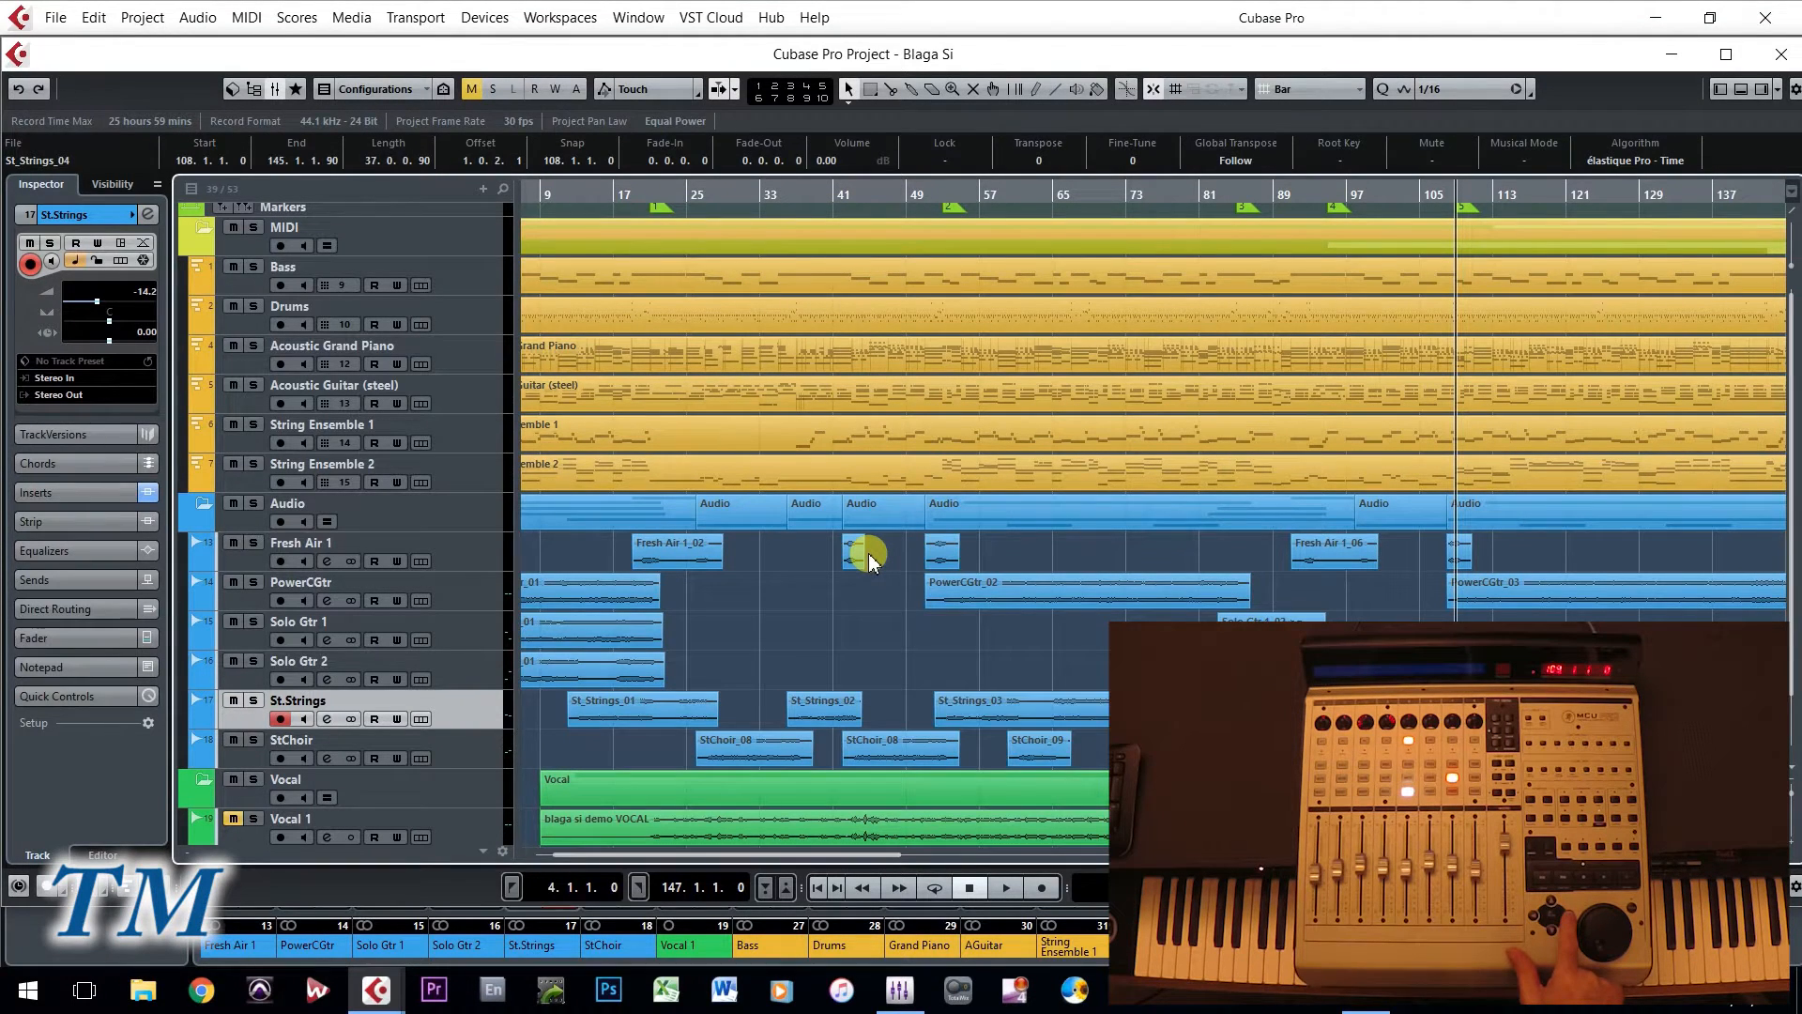
key(Left)
key(Left)
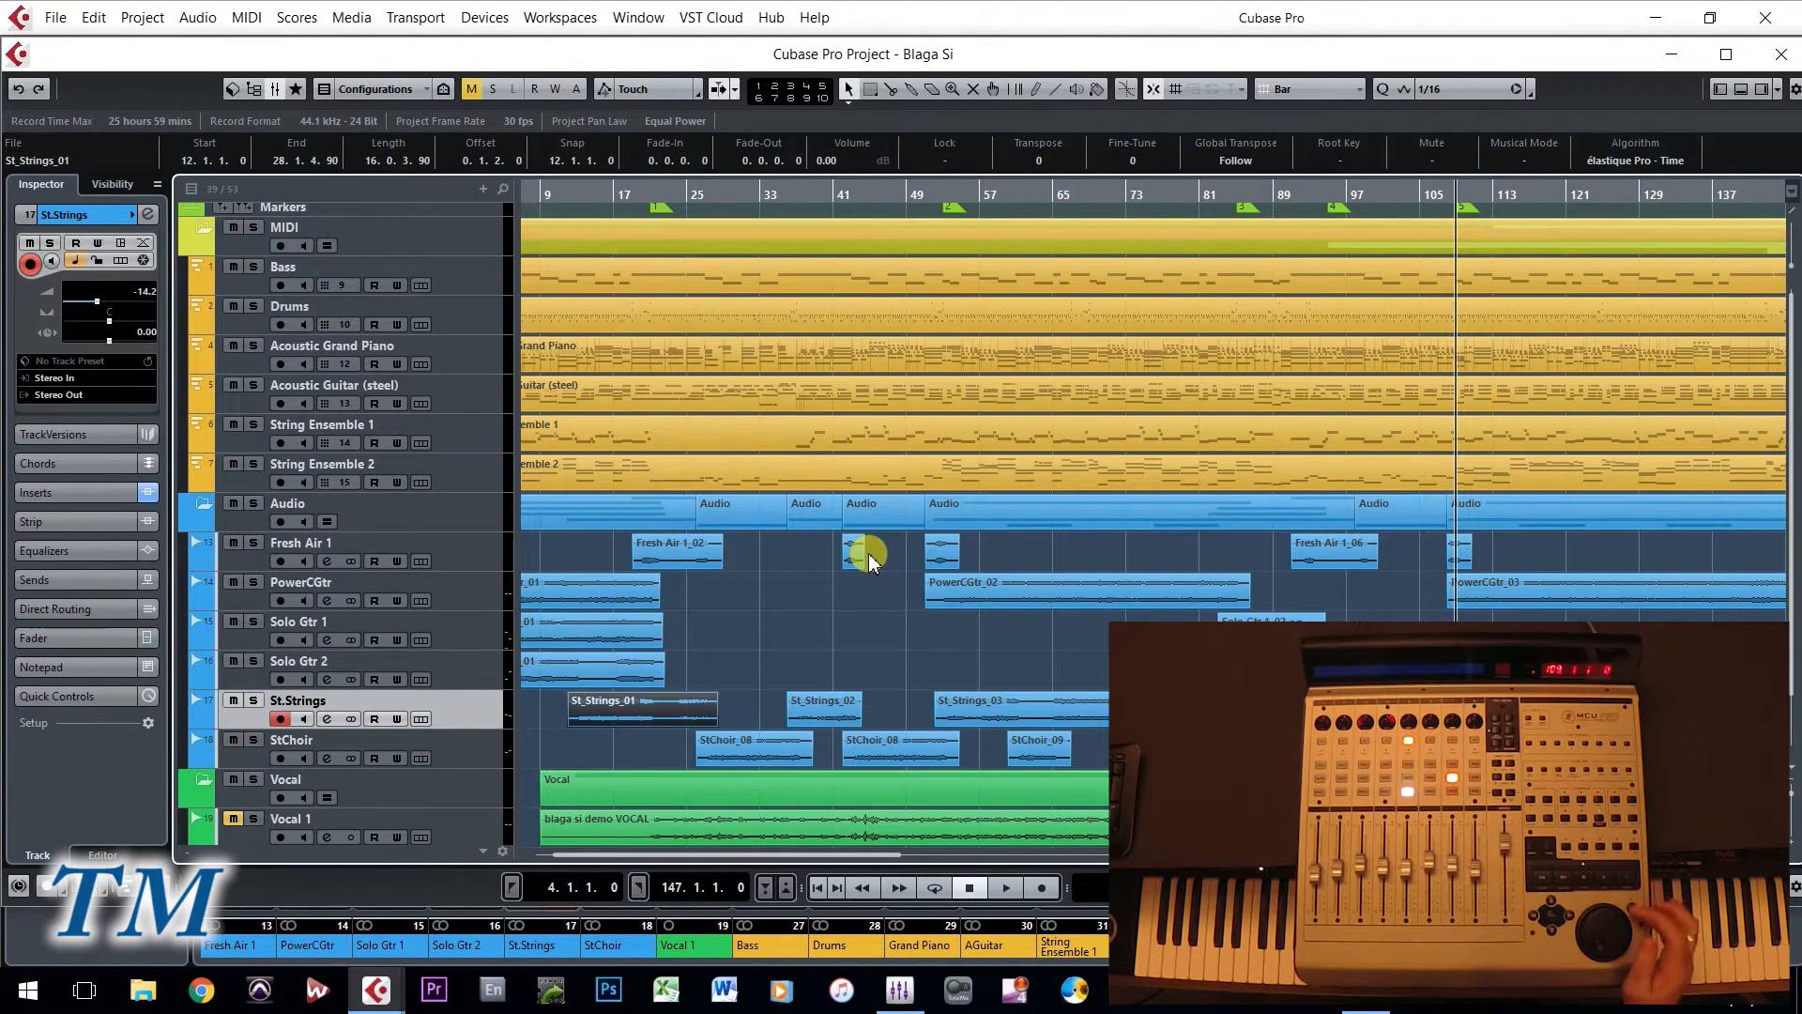
- Play the project briefly, stop it, and show the MixConsole in its own window
key(space)
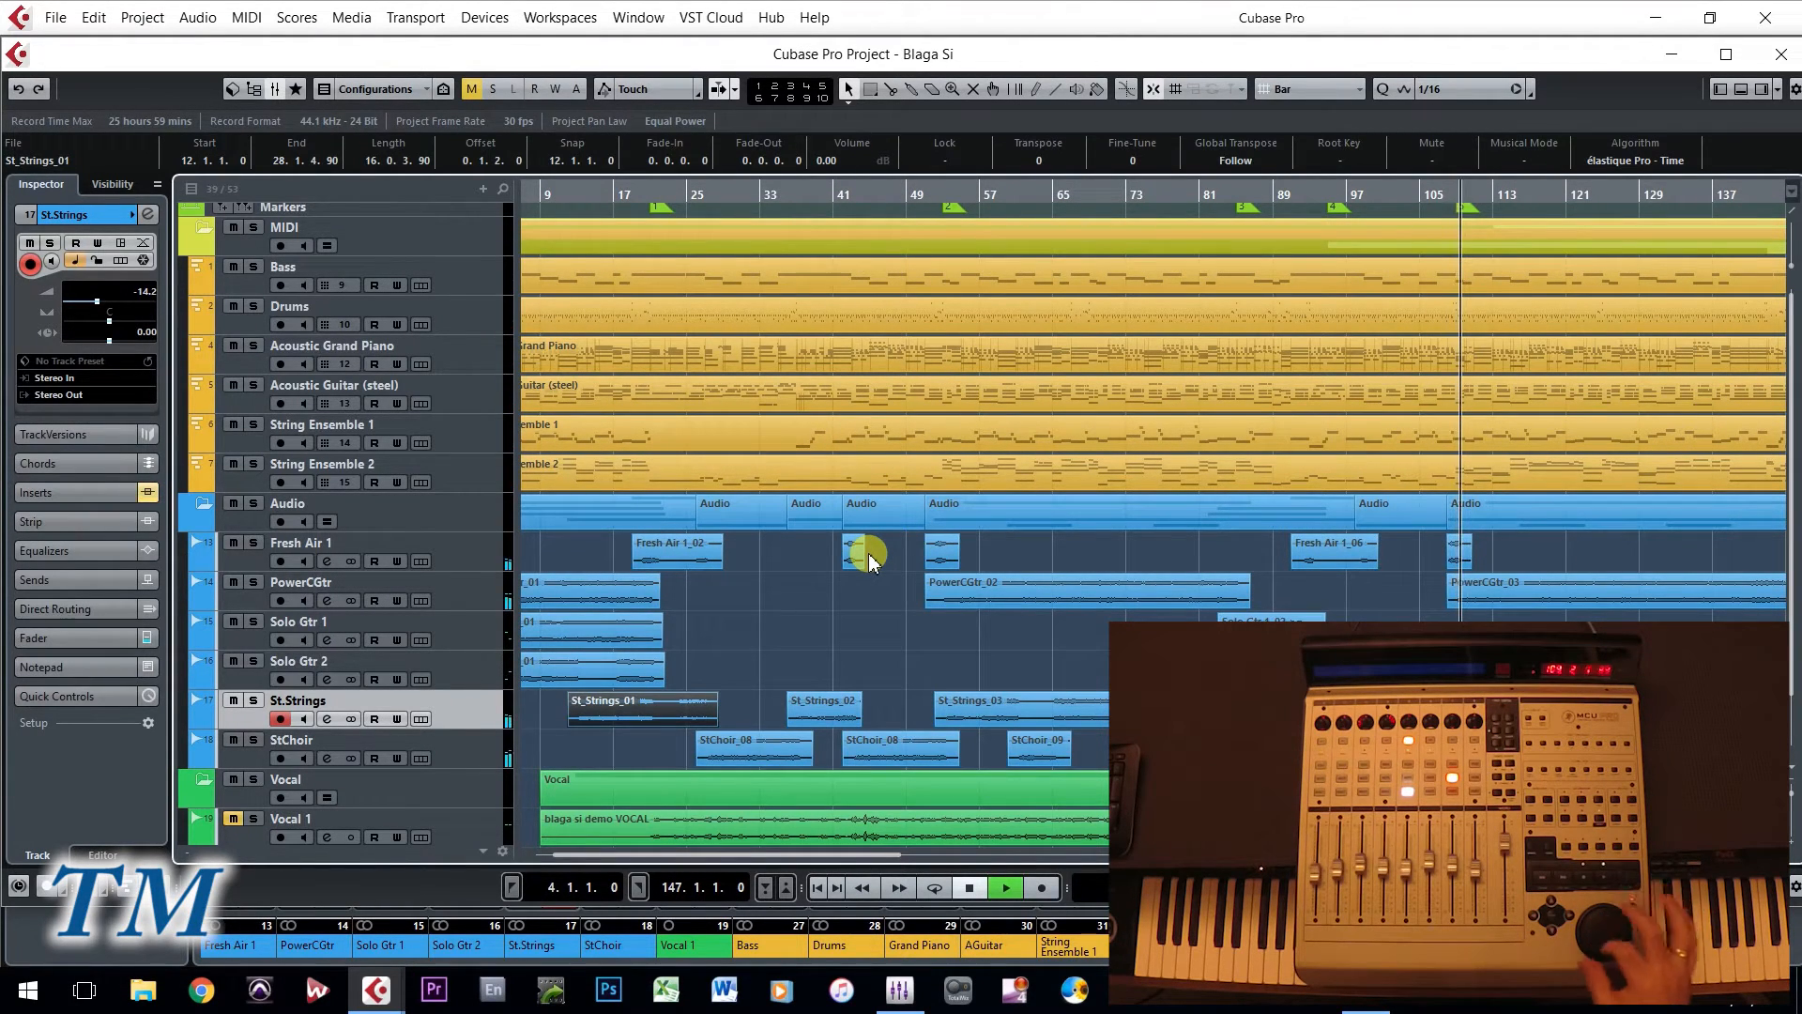
key(space)
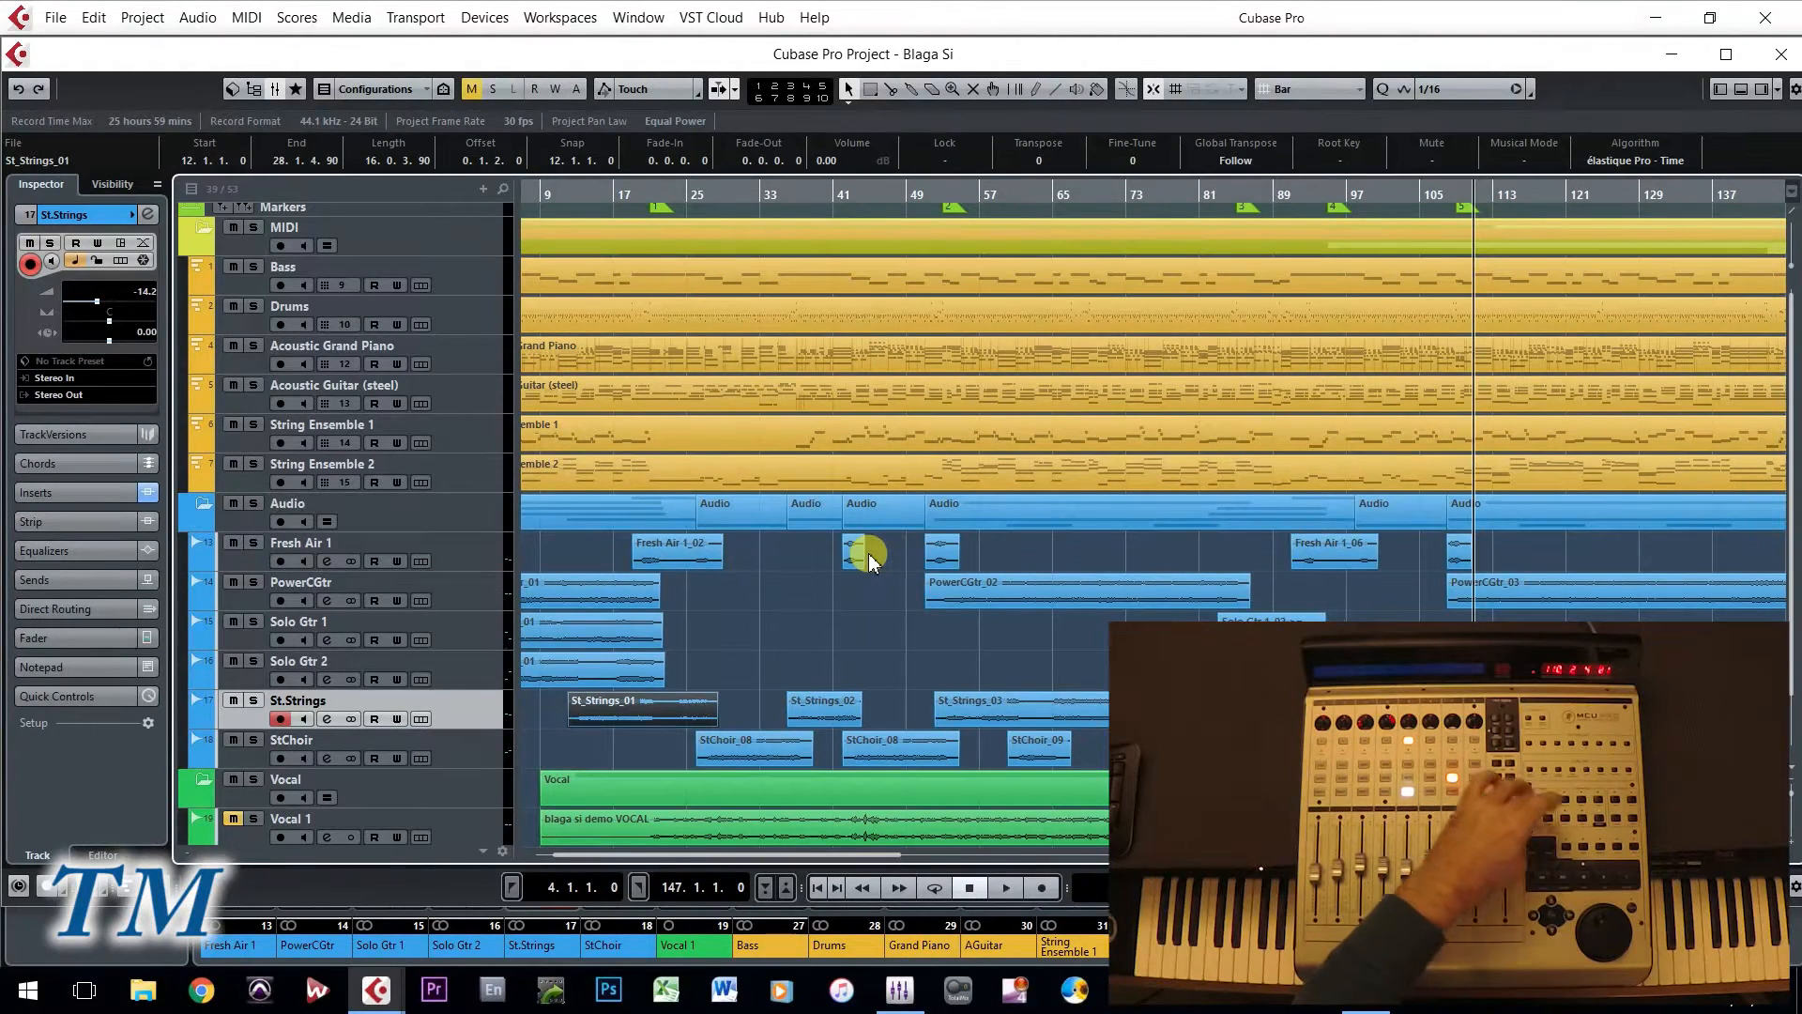
key(F3)
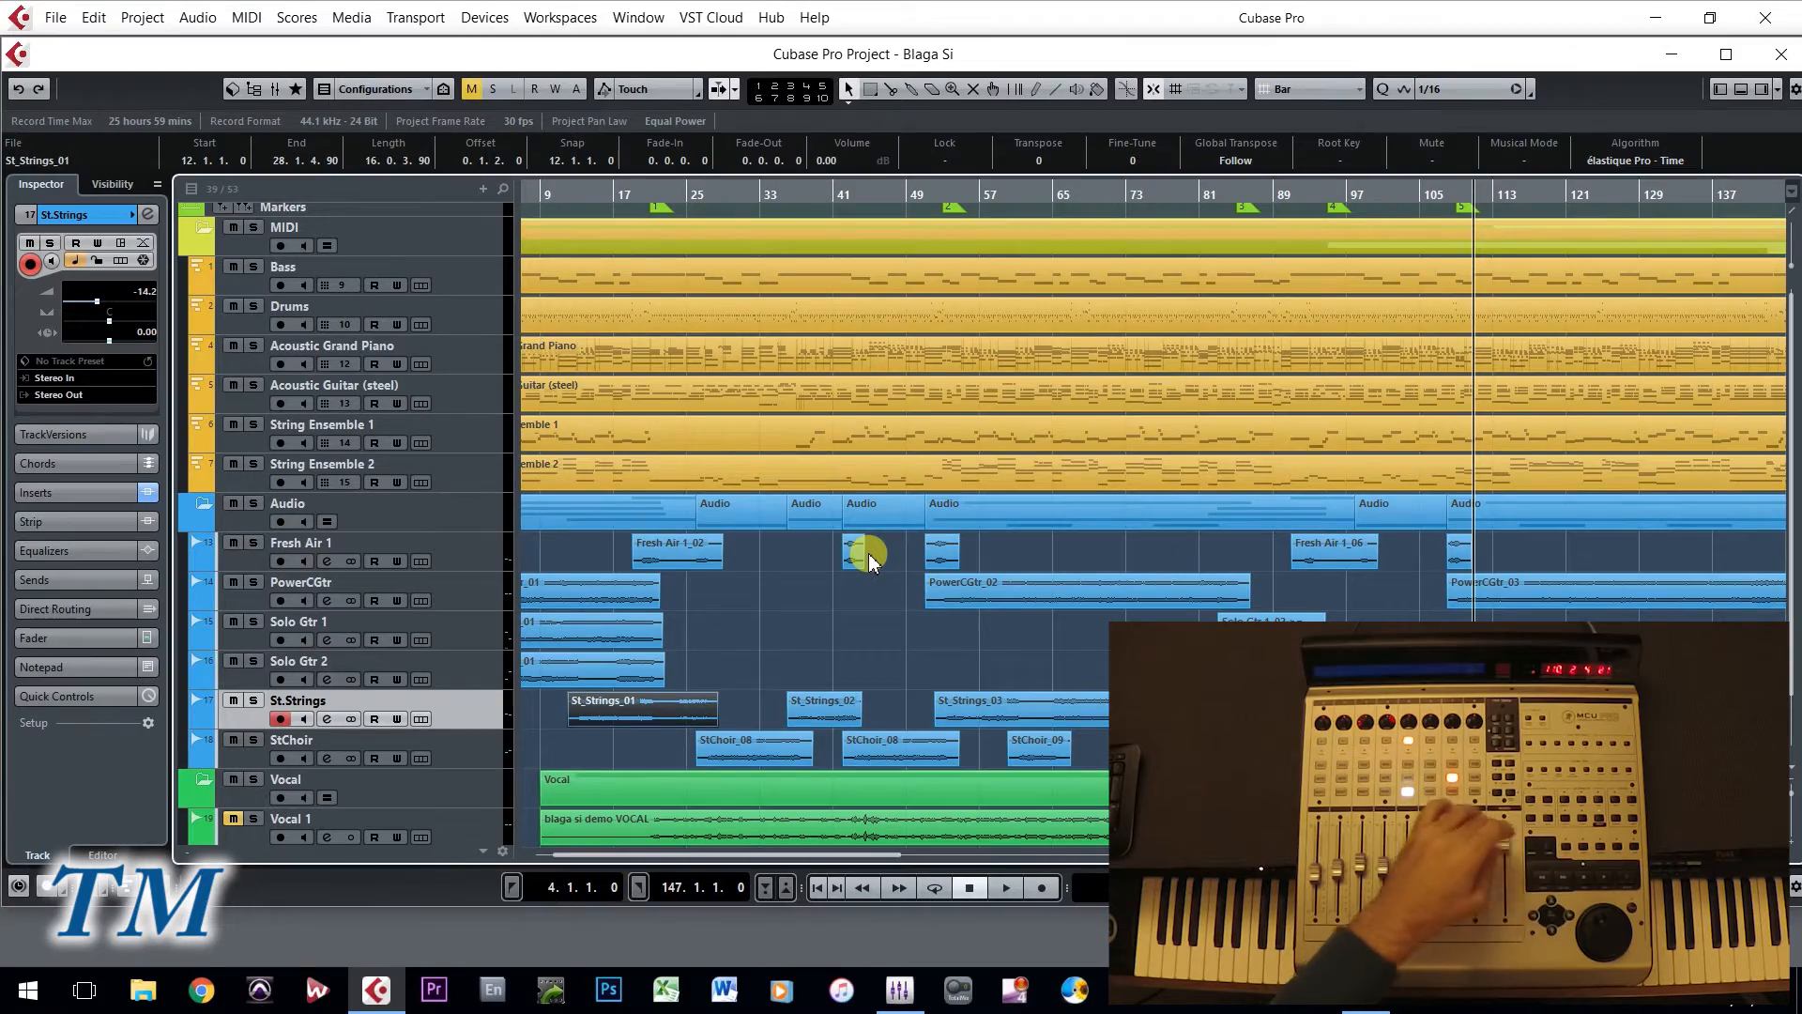
key(F3)
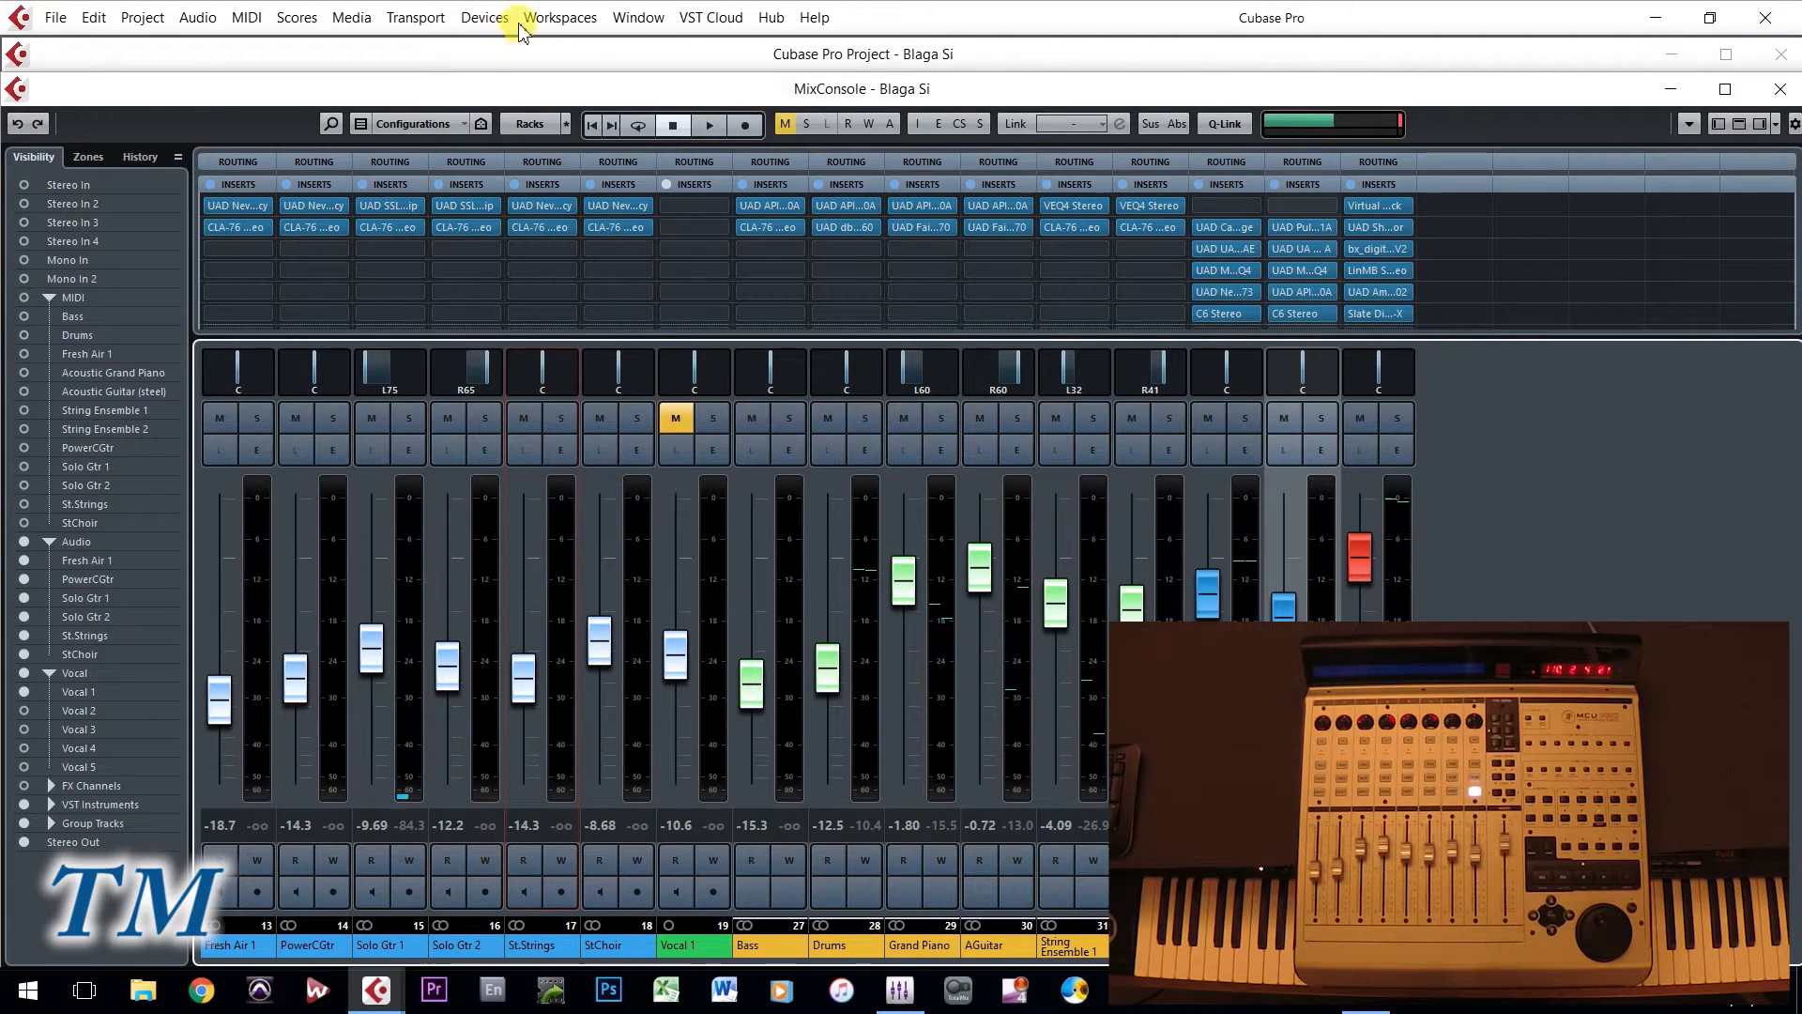
- Reopen Device Setup to review the Mackie Control user command assignments, and close it
click(472, 19)
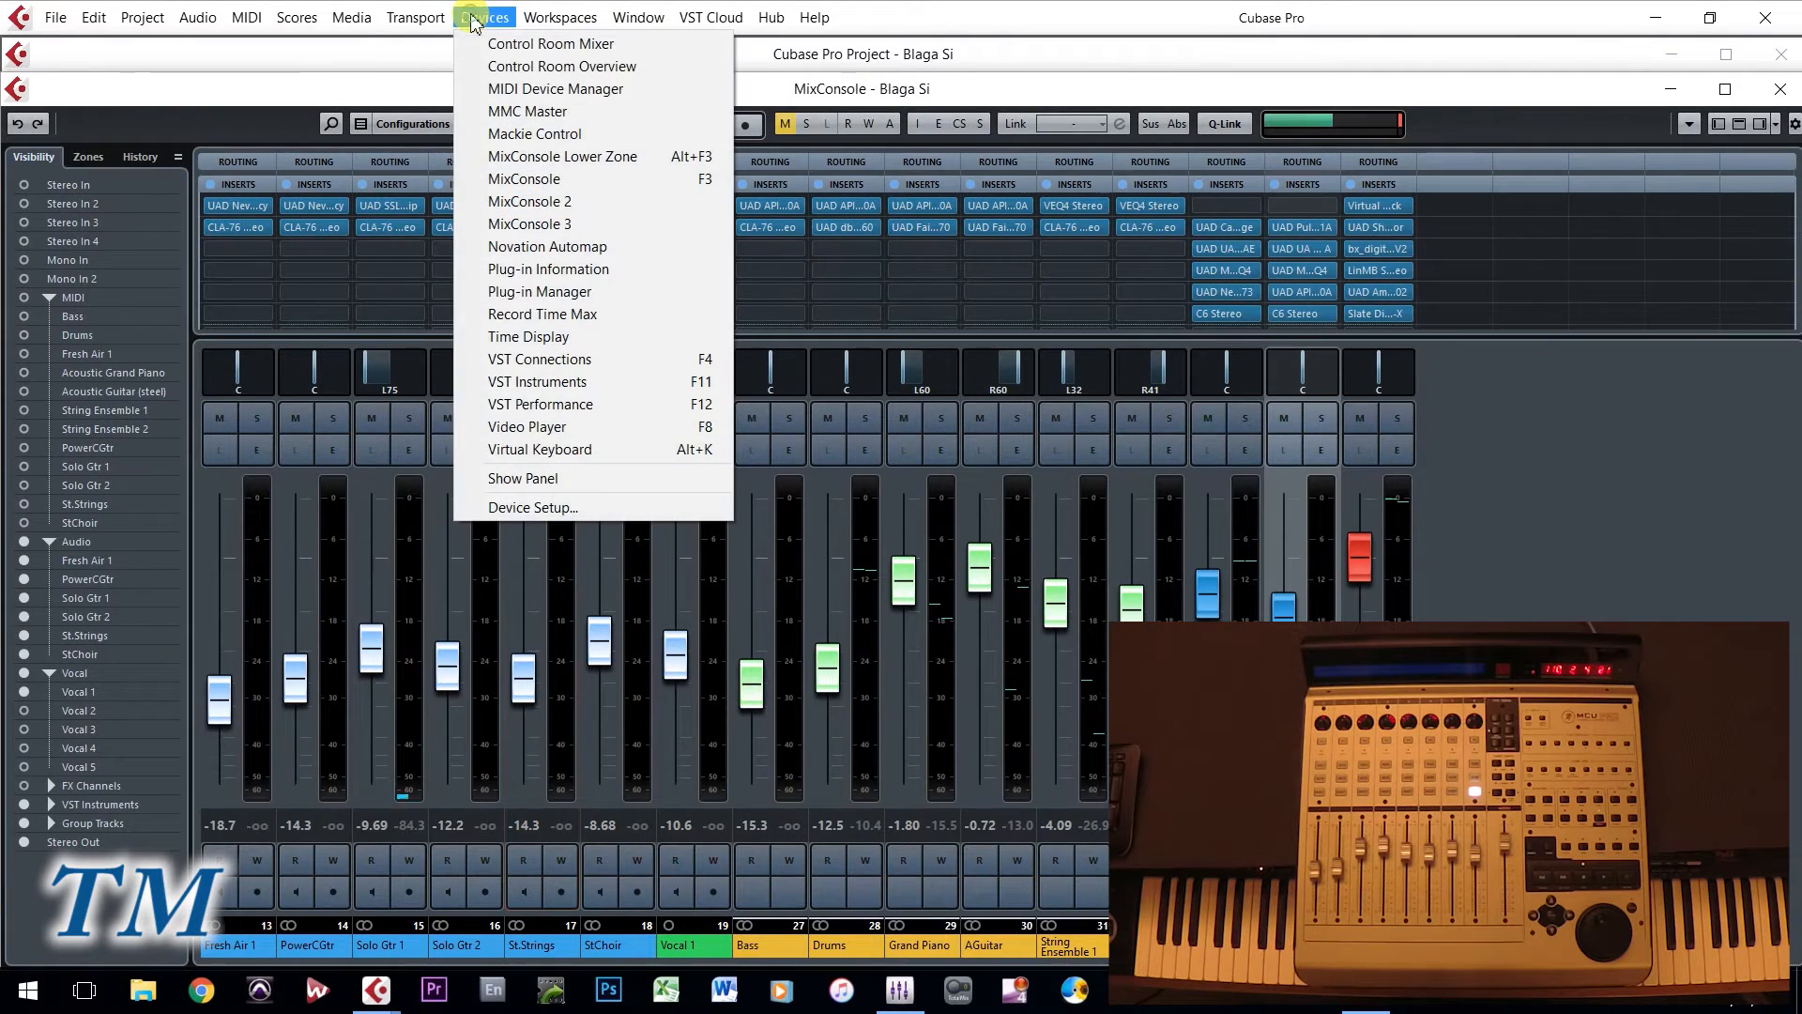
click(530, 505)
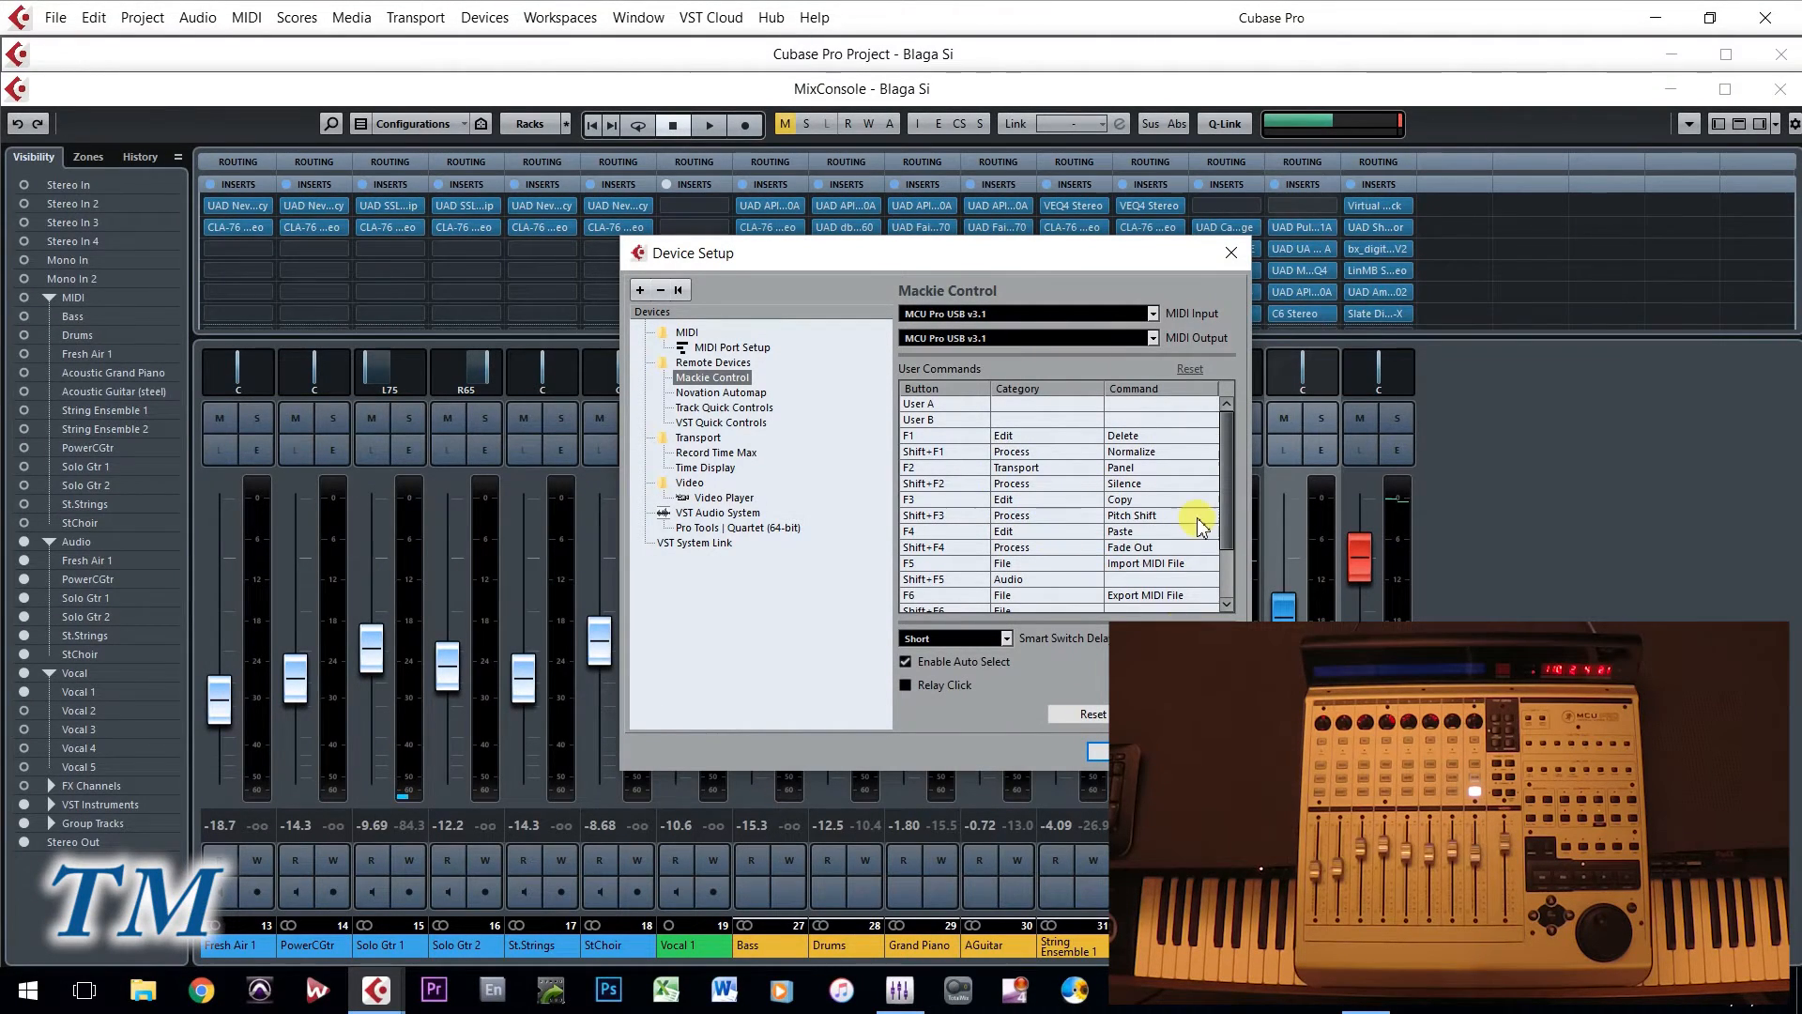
click(1126, 751)
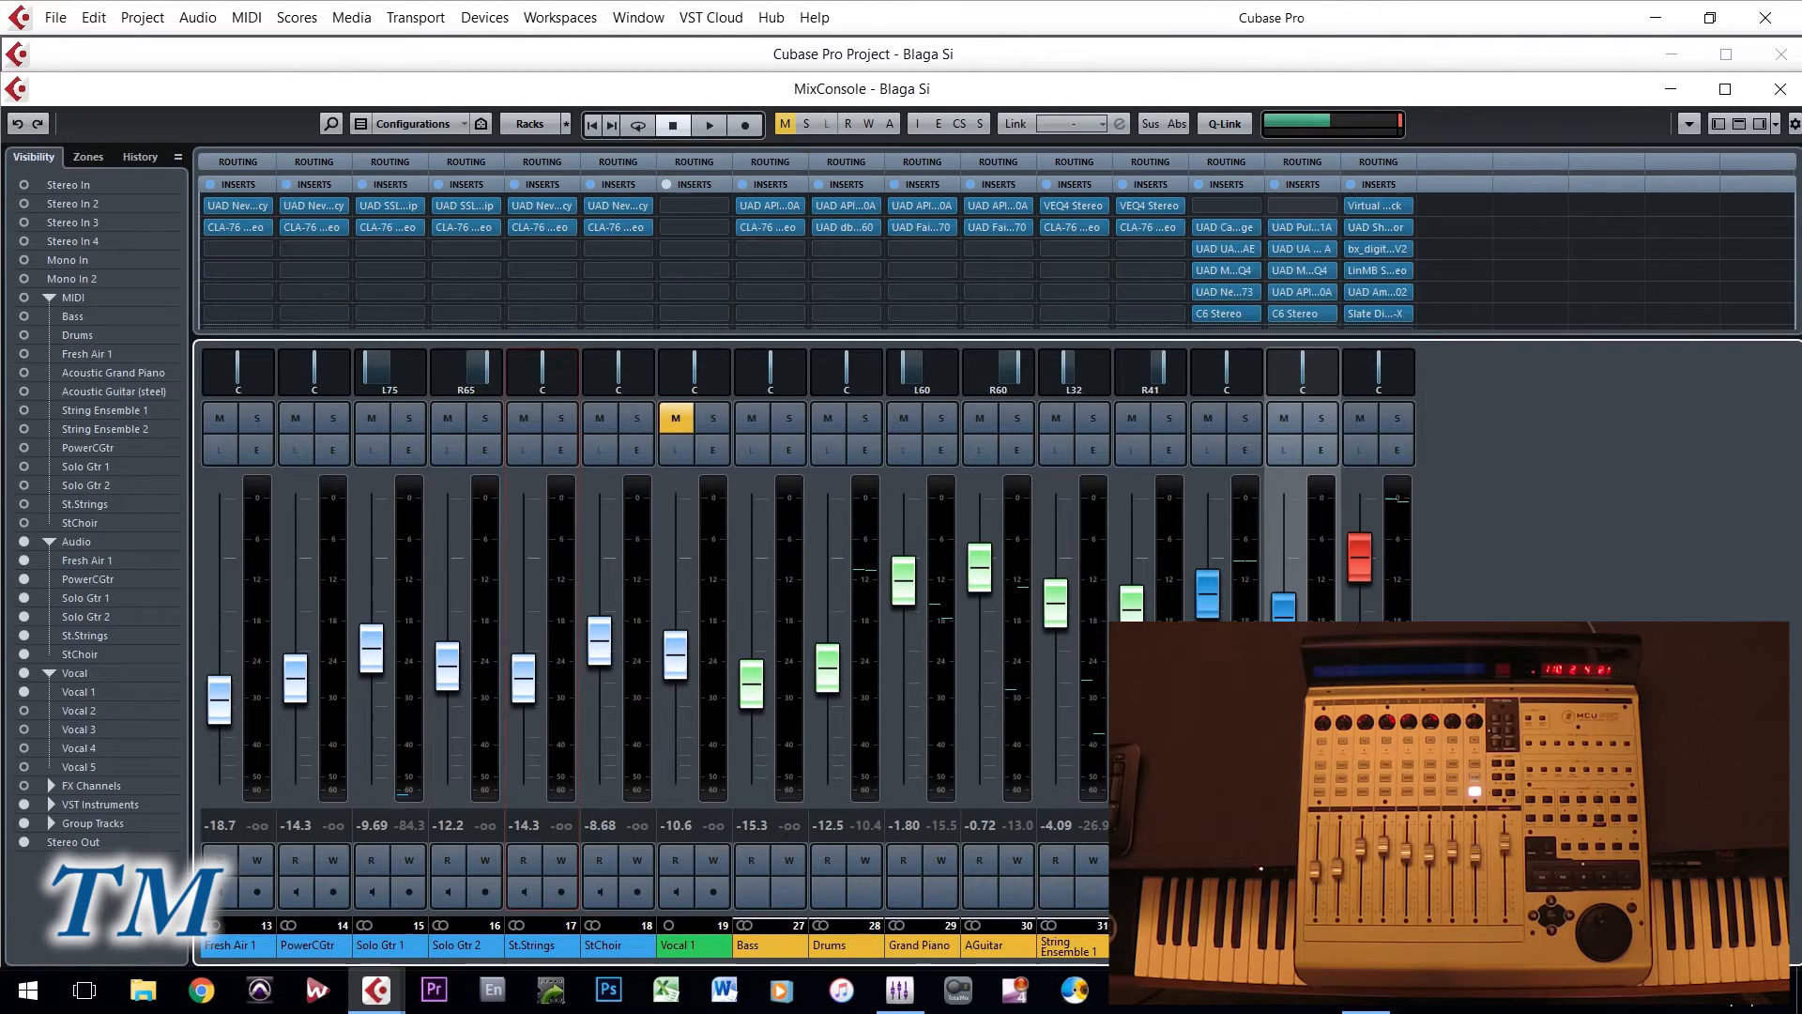
- Try deleting the St_Strings_01 event and pasting a copy of St_Strings_02 at bar 45 in the project window, undoing each edit
click(1054, 54)
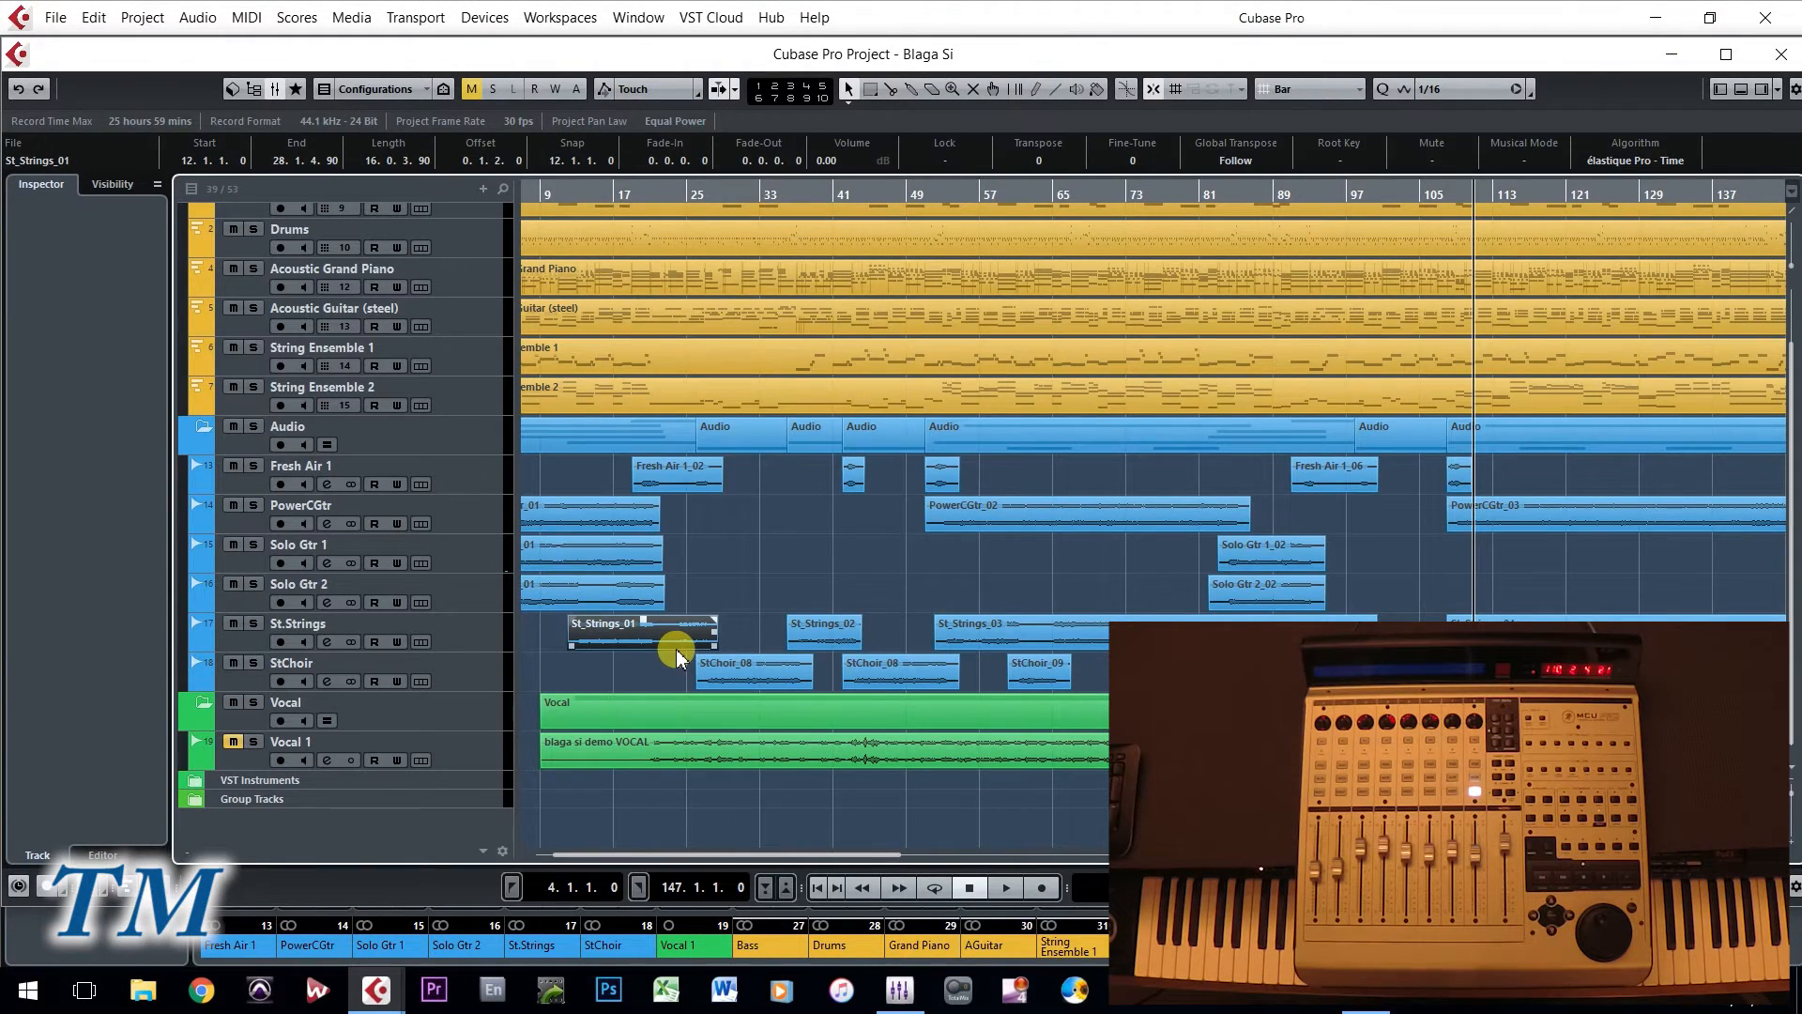
key(Delete)
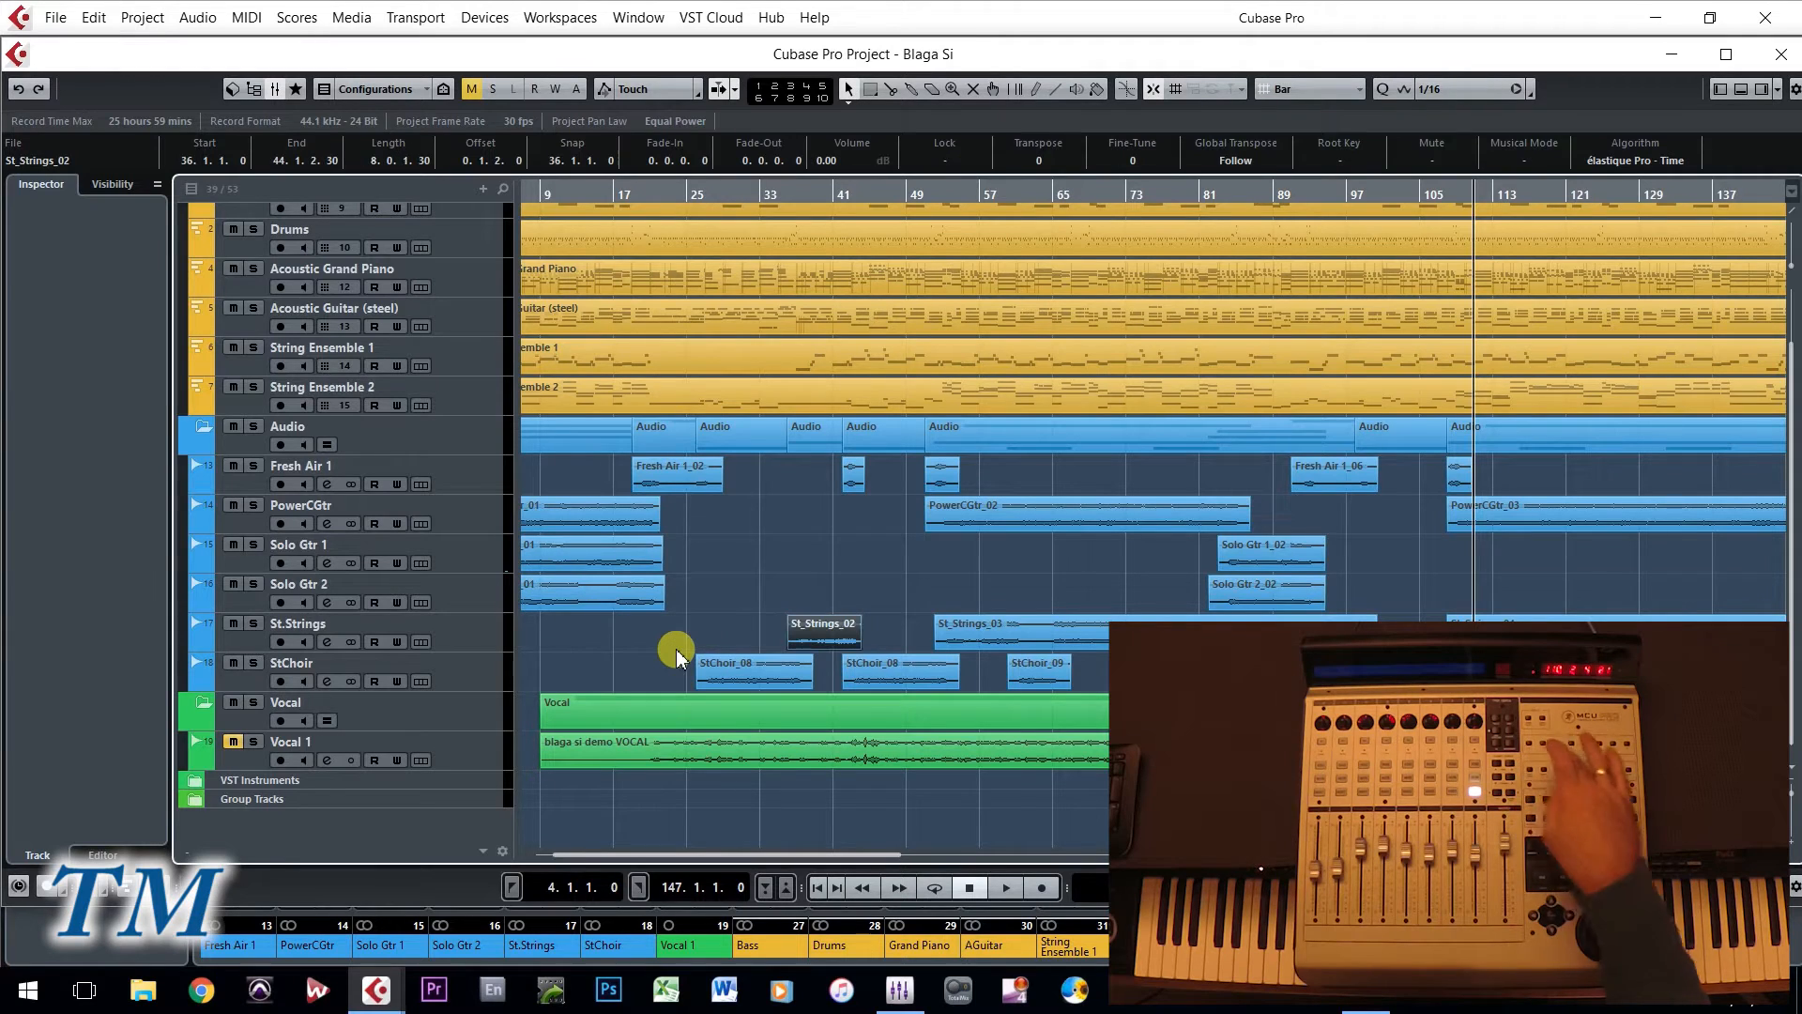
key(ctrl+z)
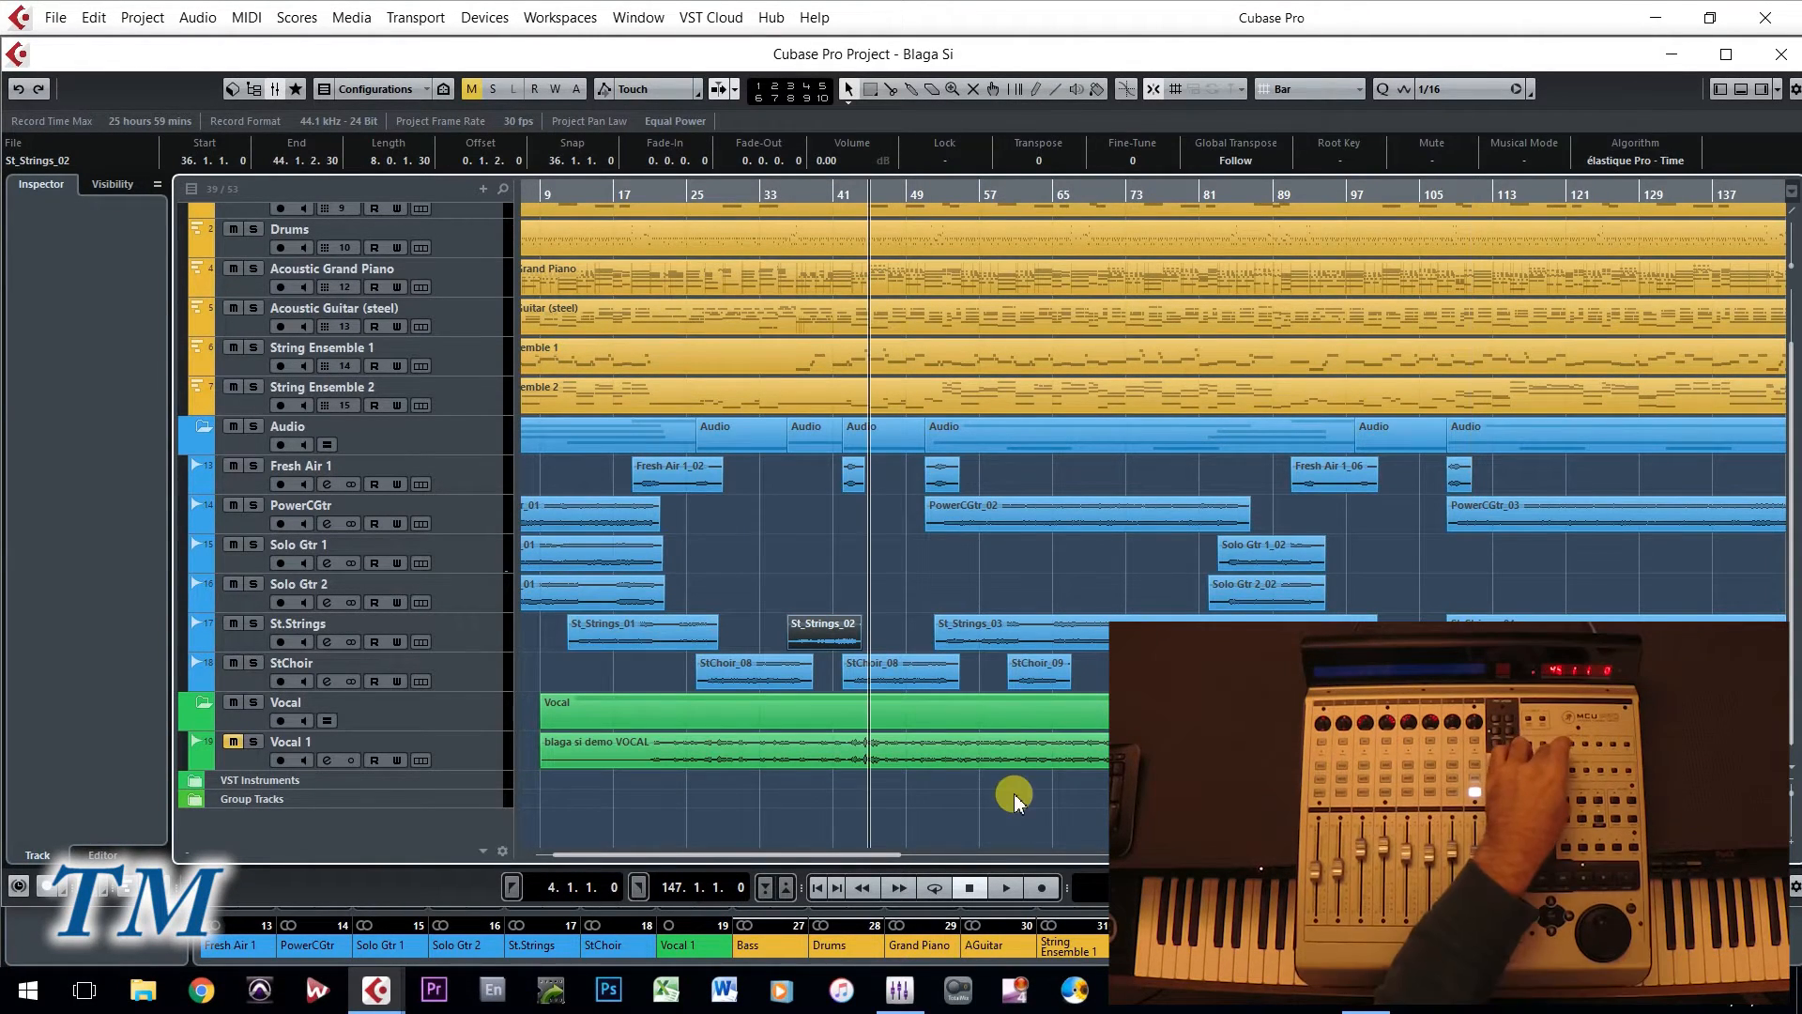
key(ctrl+v)
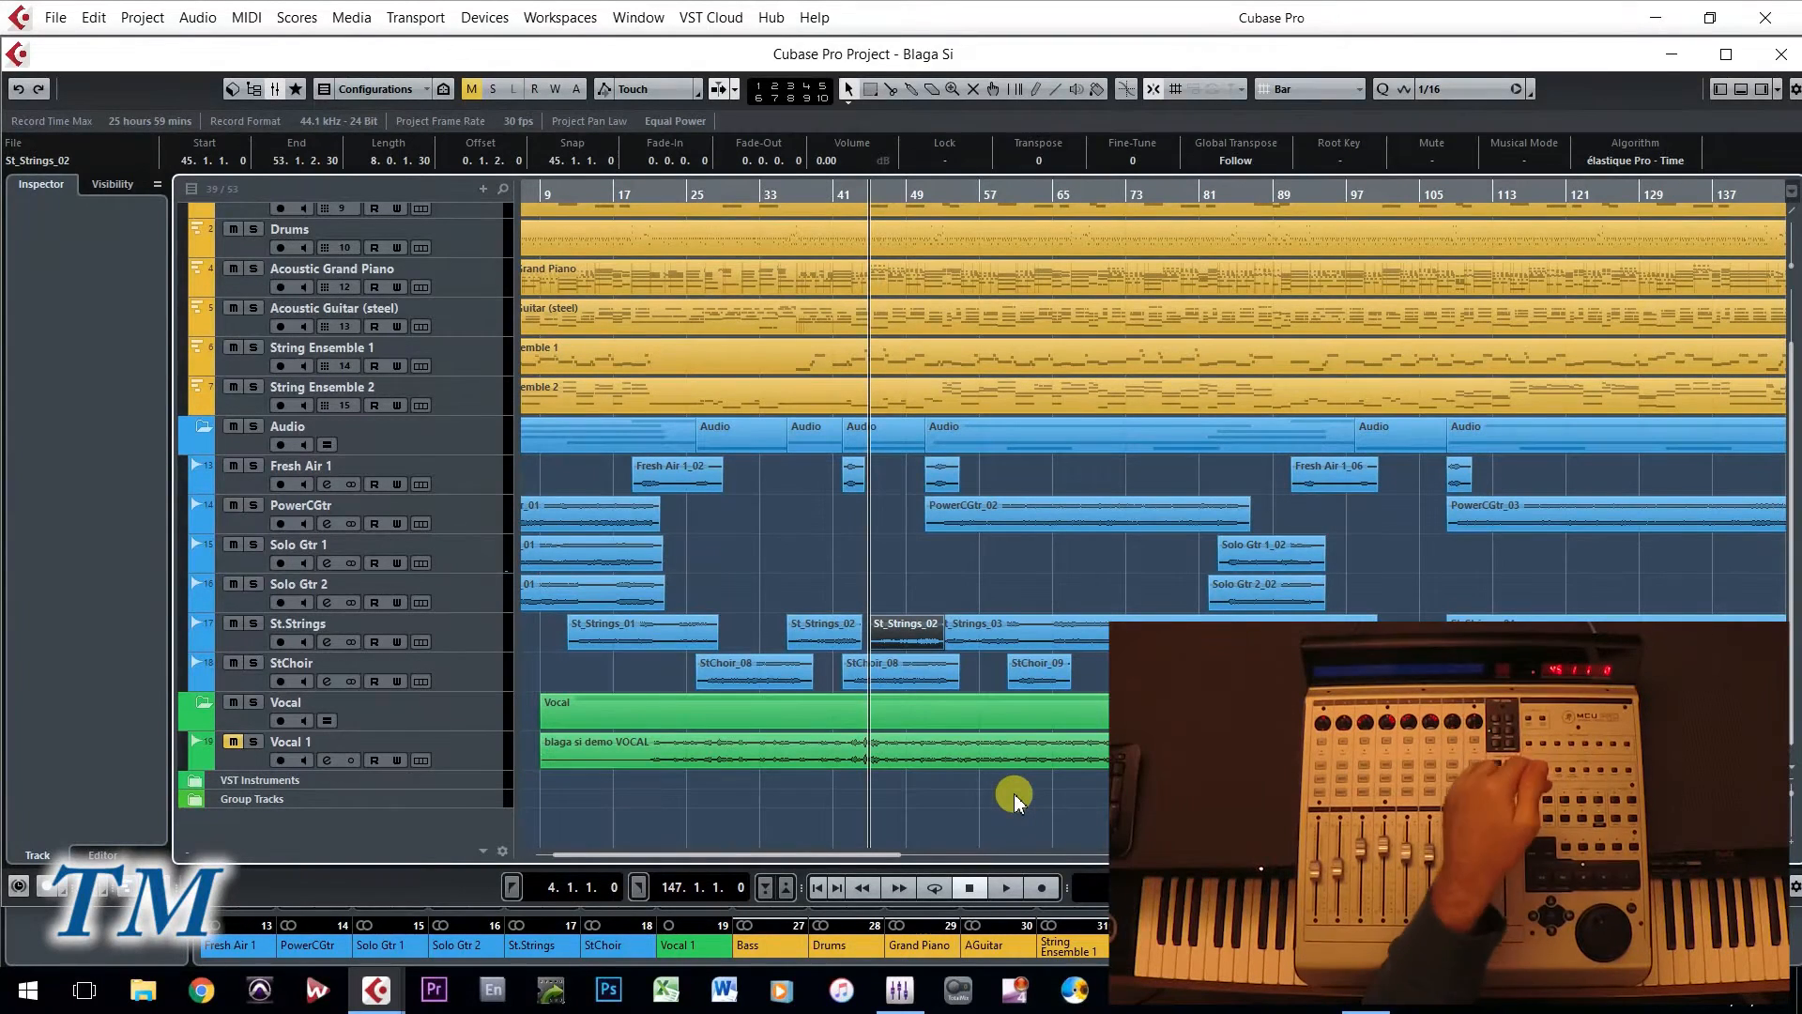
key(ctrl+z)
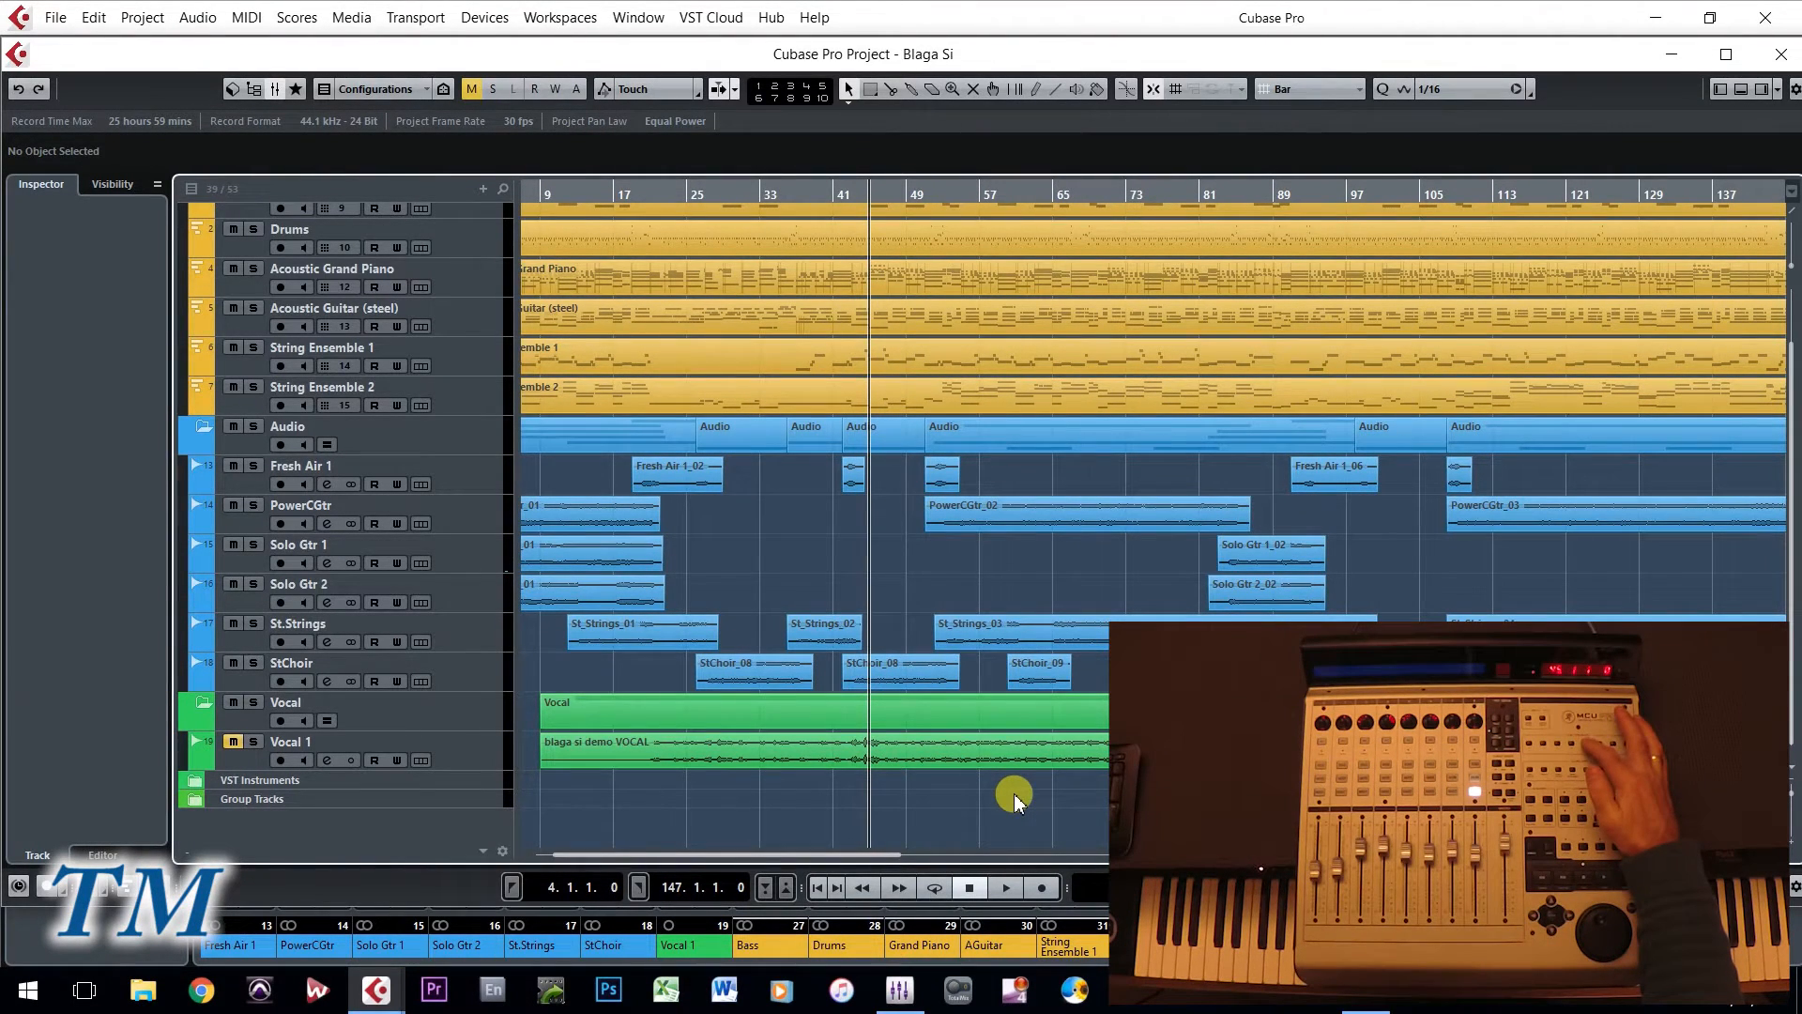
- Bring up the new project, Export MIDI File, Import Audio and Export Audio Mixdown dialogs in turn, cancelling each one
key(ctrl+n)
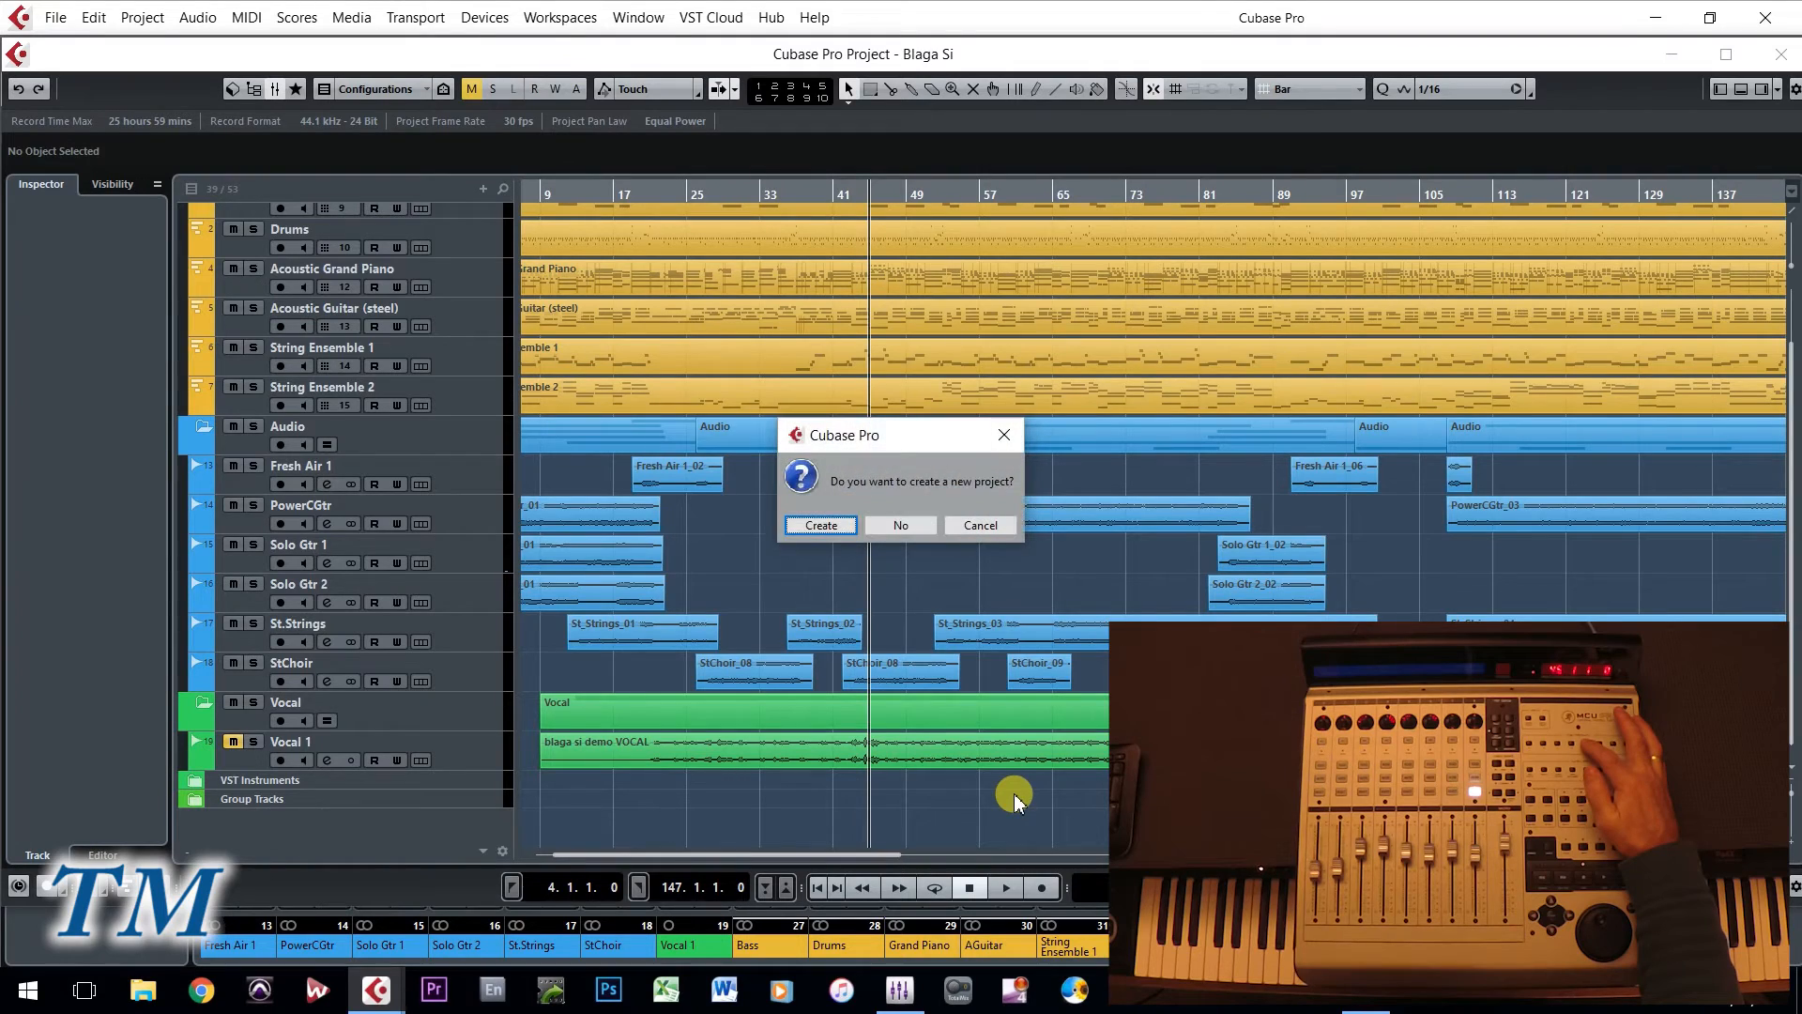
click(981, 525)
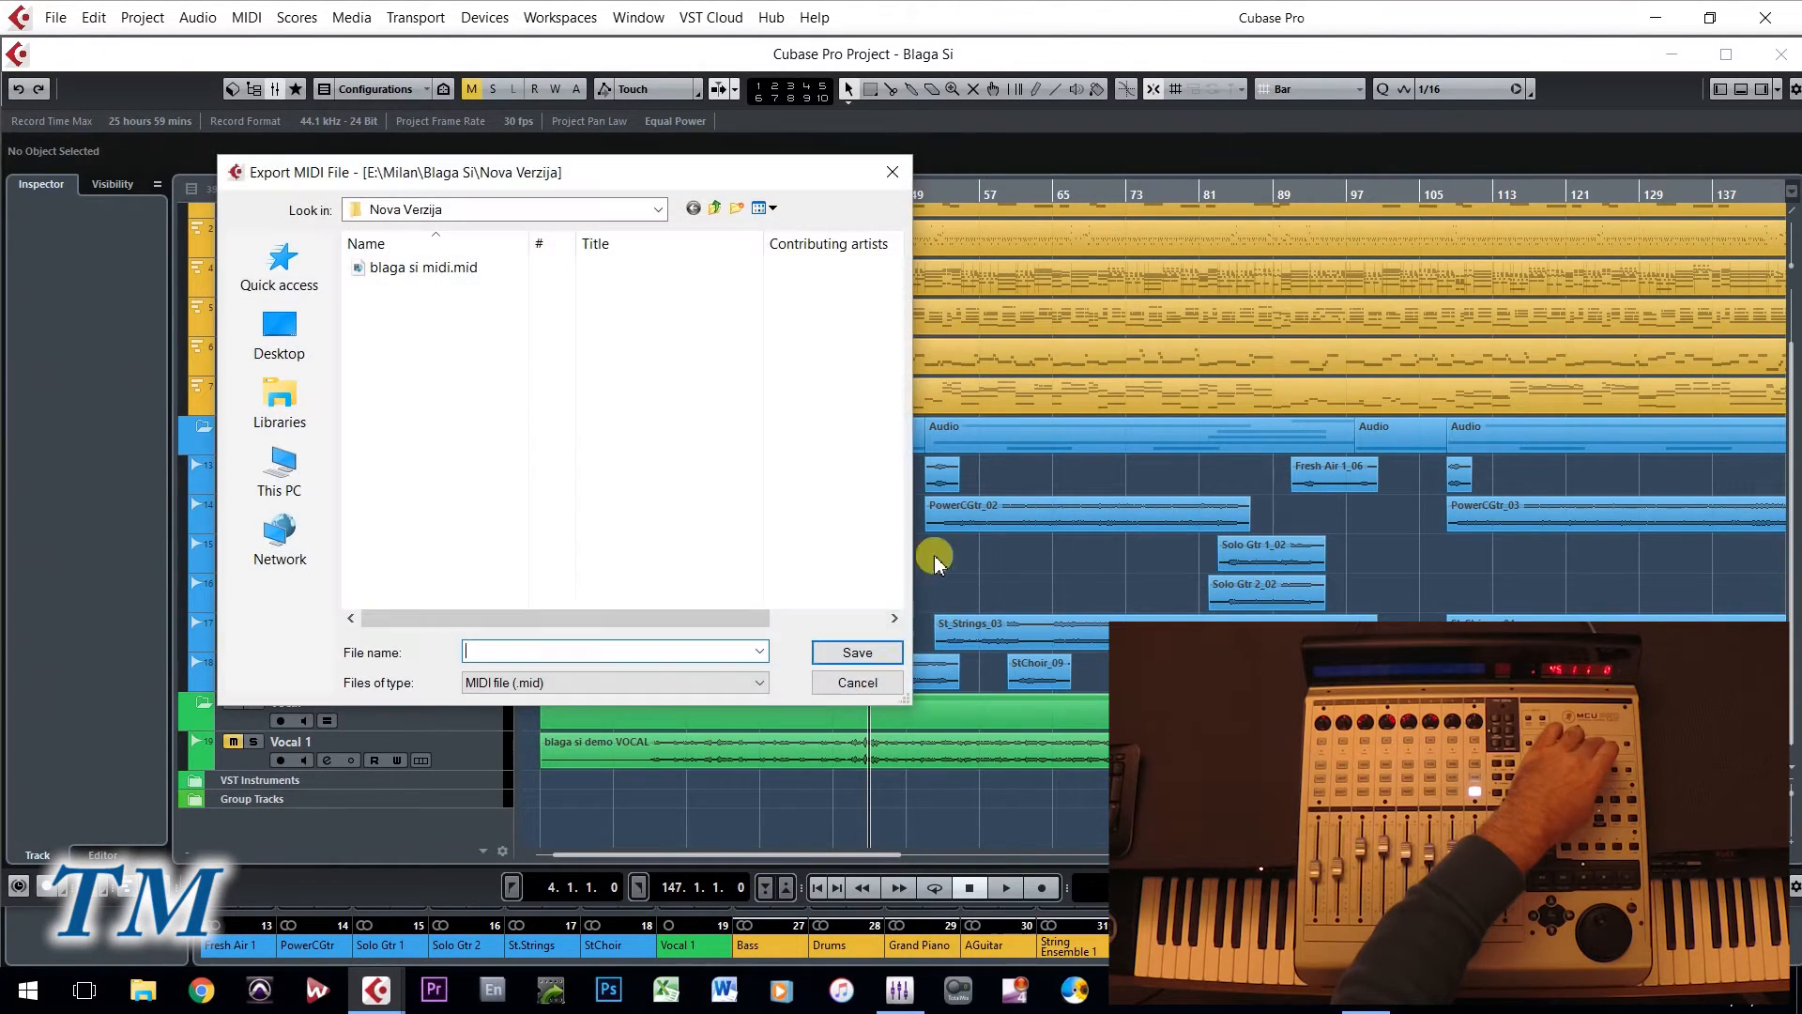
click(861, 690)
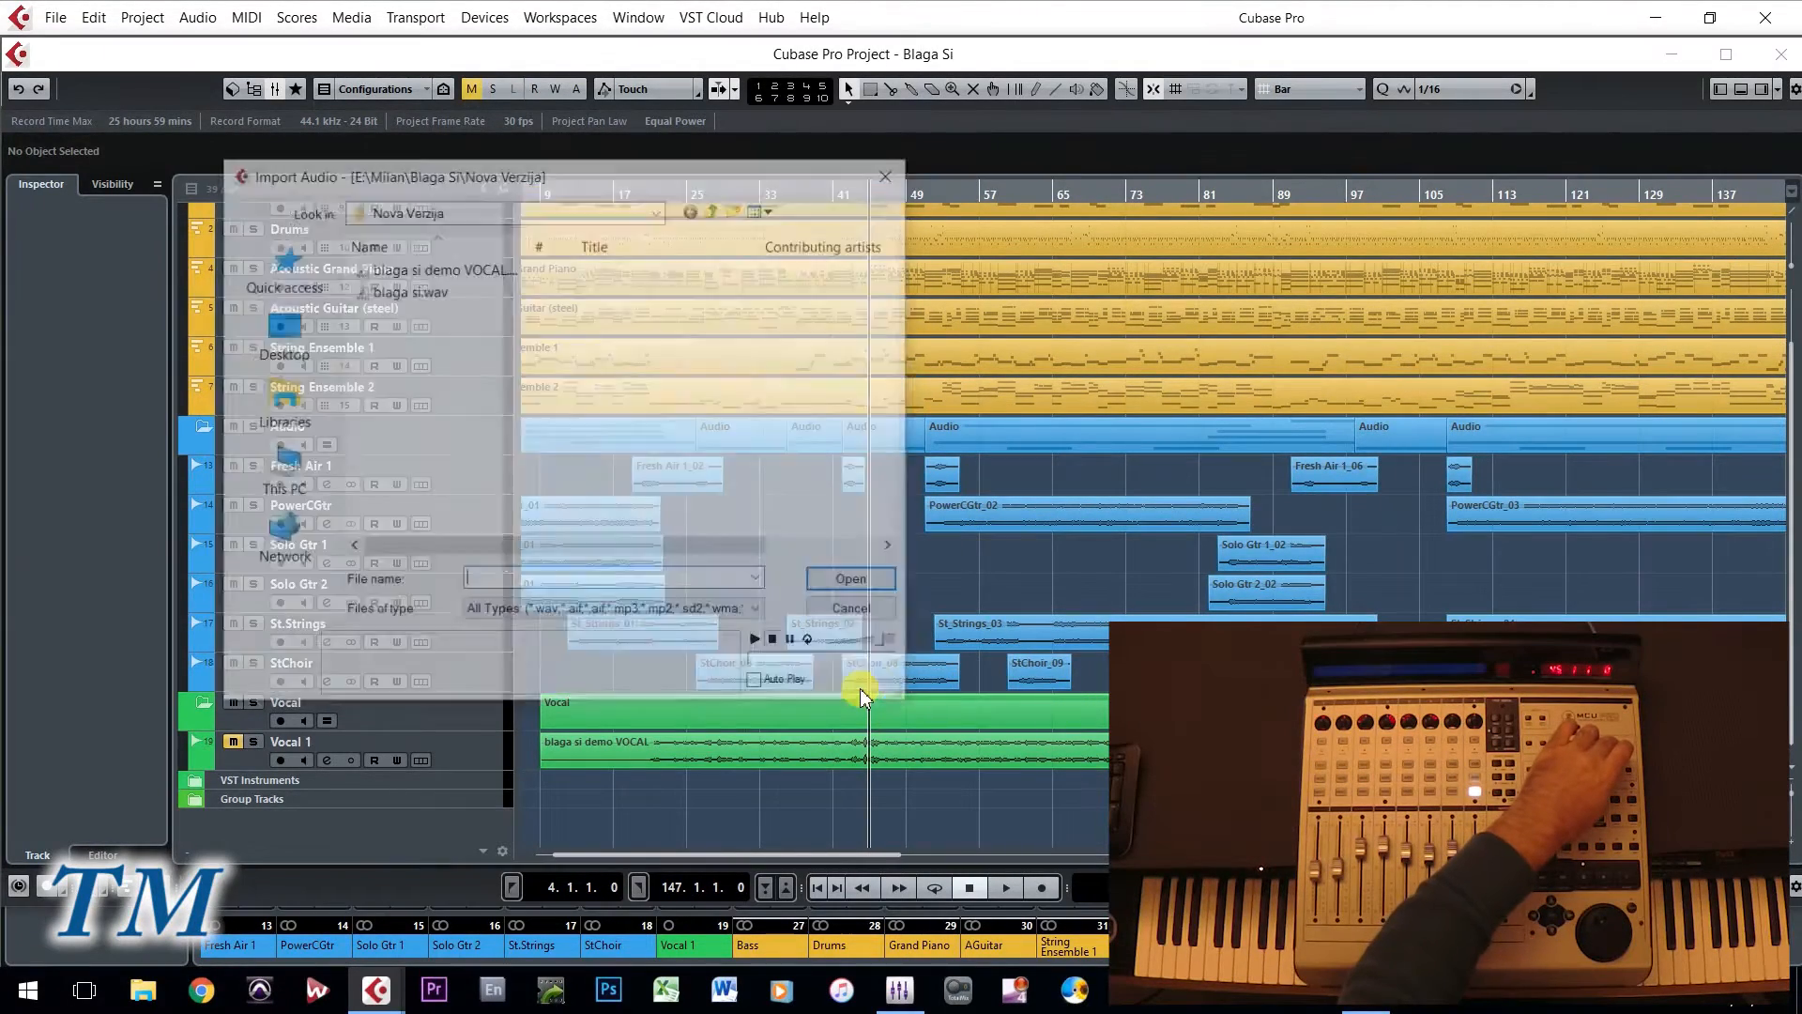
click(877, 611)
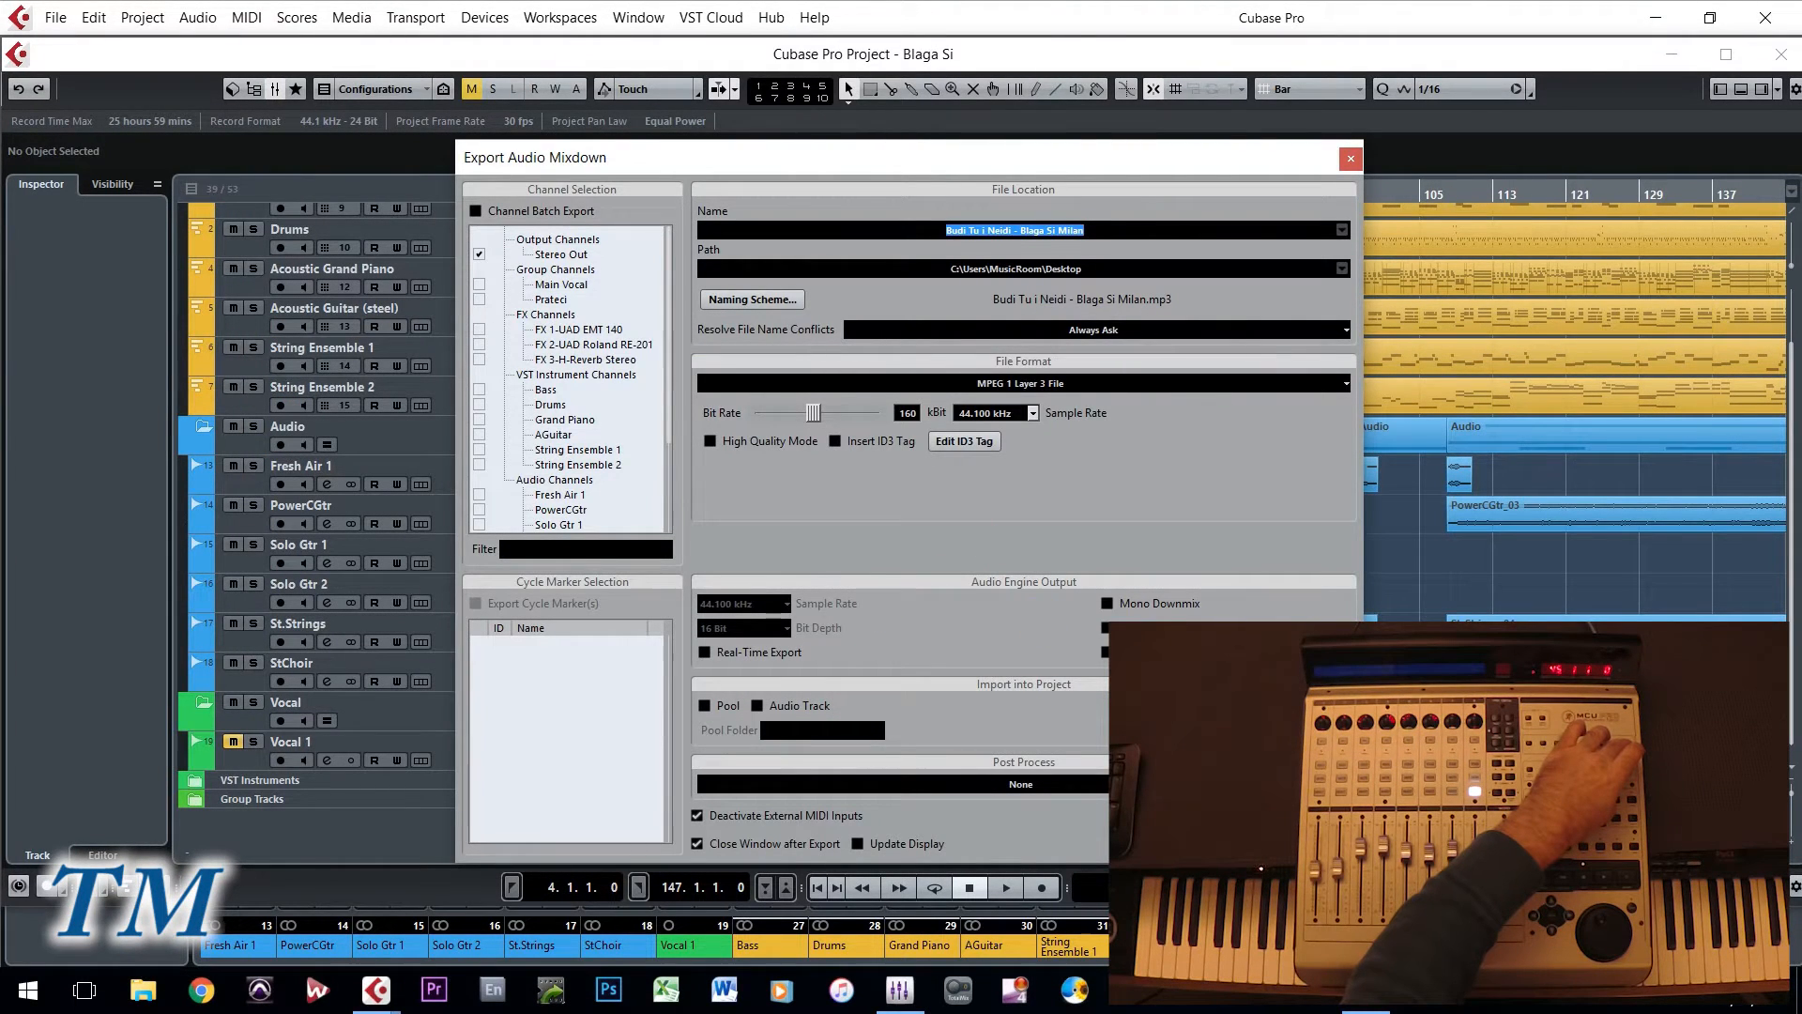
key(Escape)
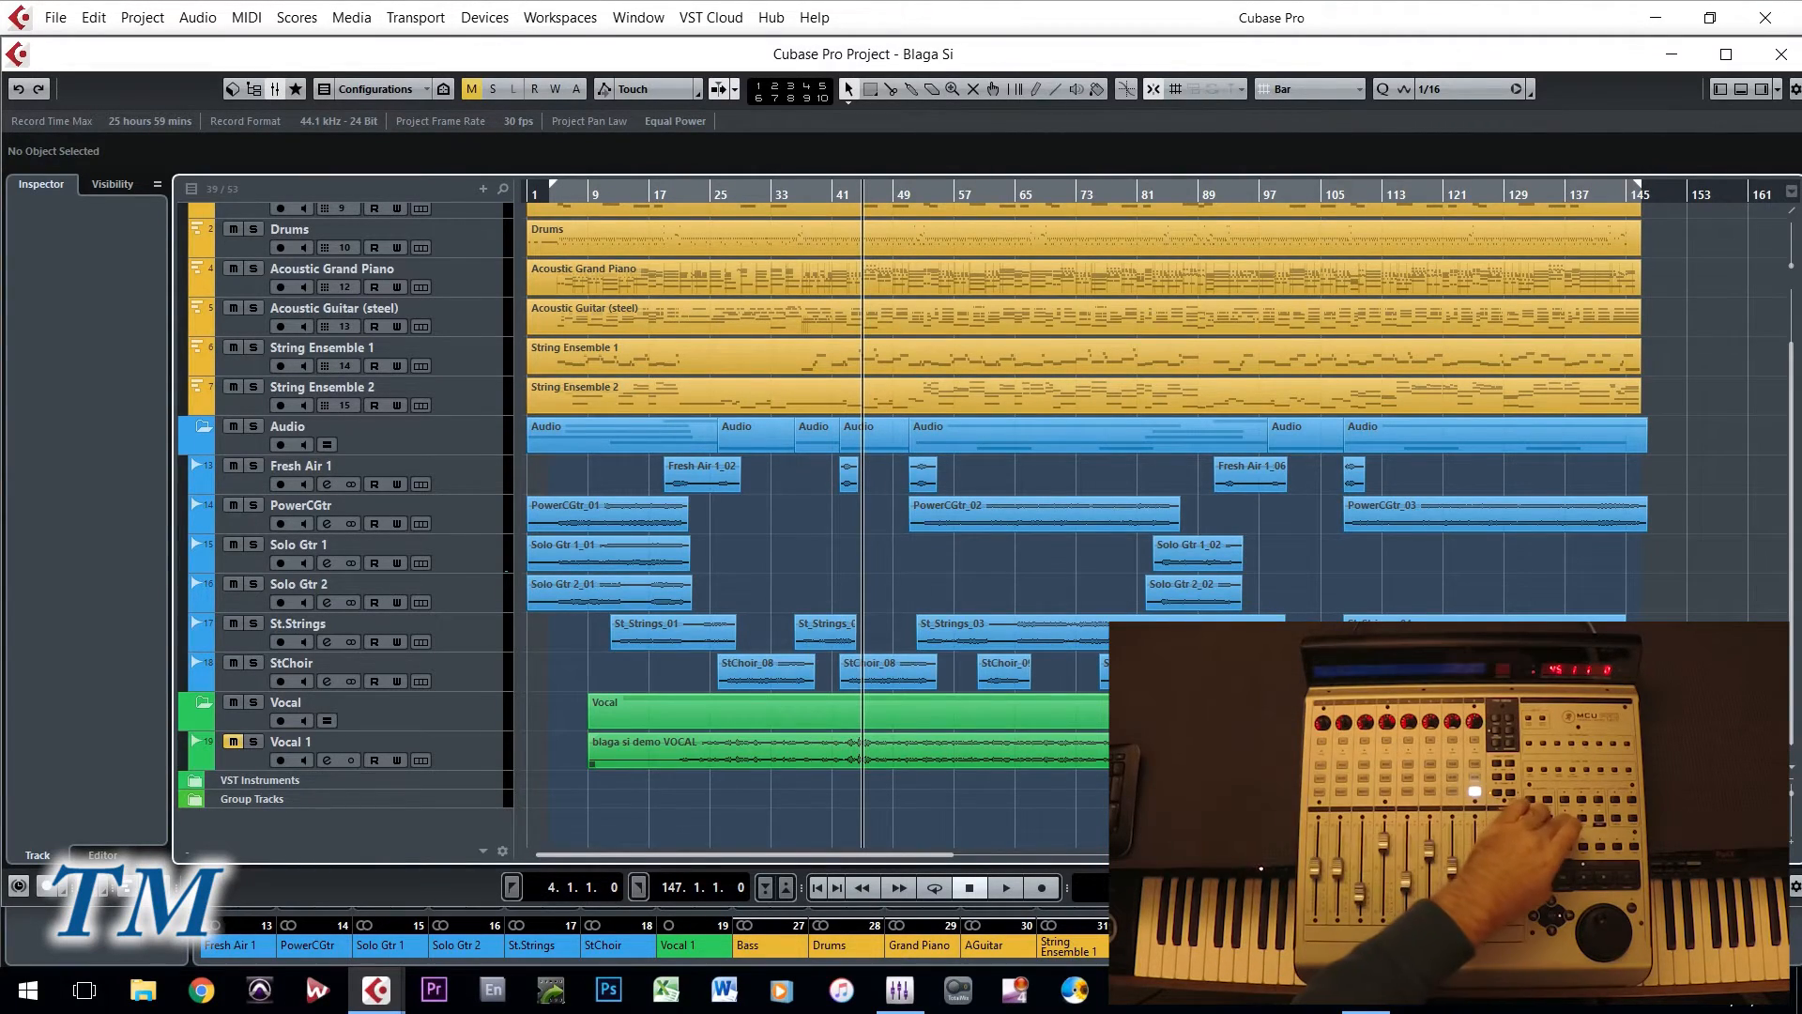
- Show the MixConsole and view the equalizer in the Fresh Air 1 channel settings, closing the settings window when done
key(F3)
key(F3)
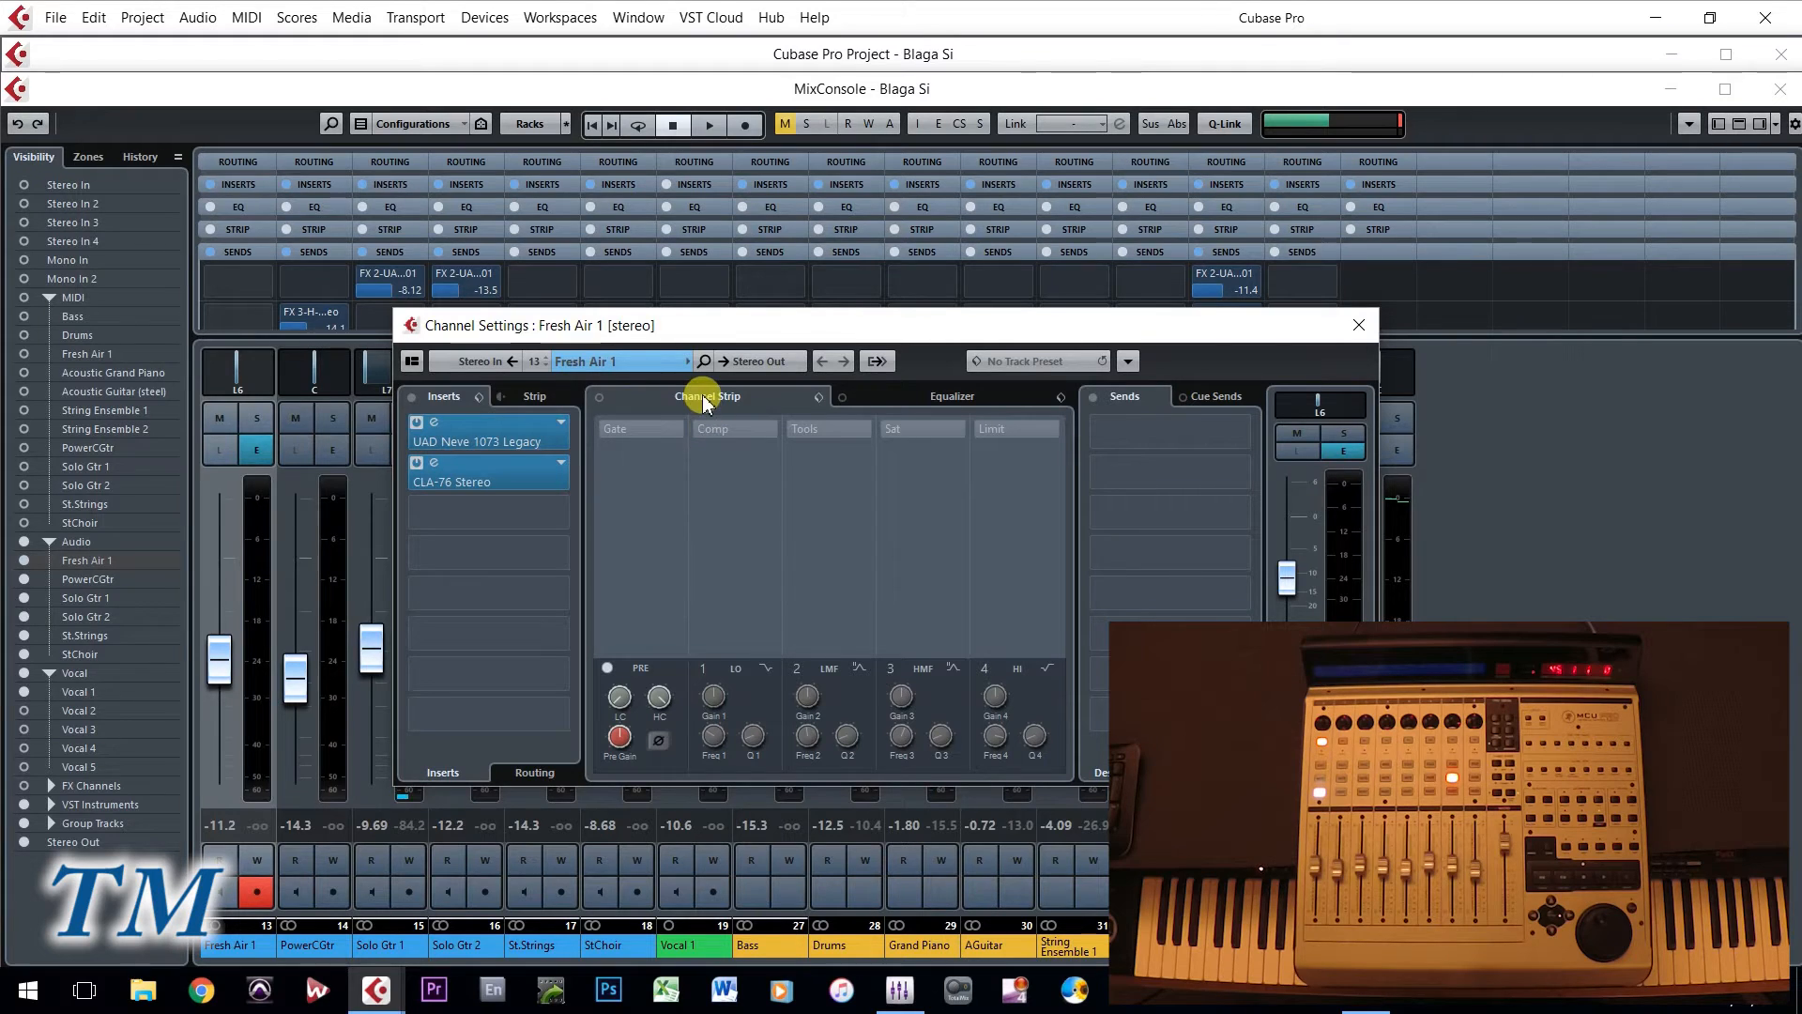
click(887, 396)
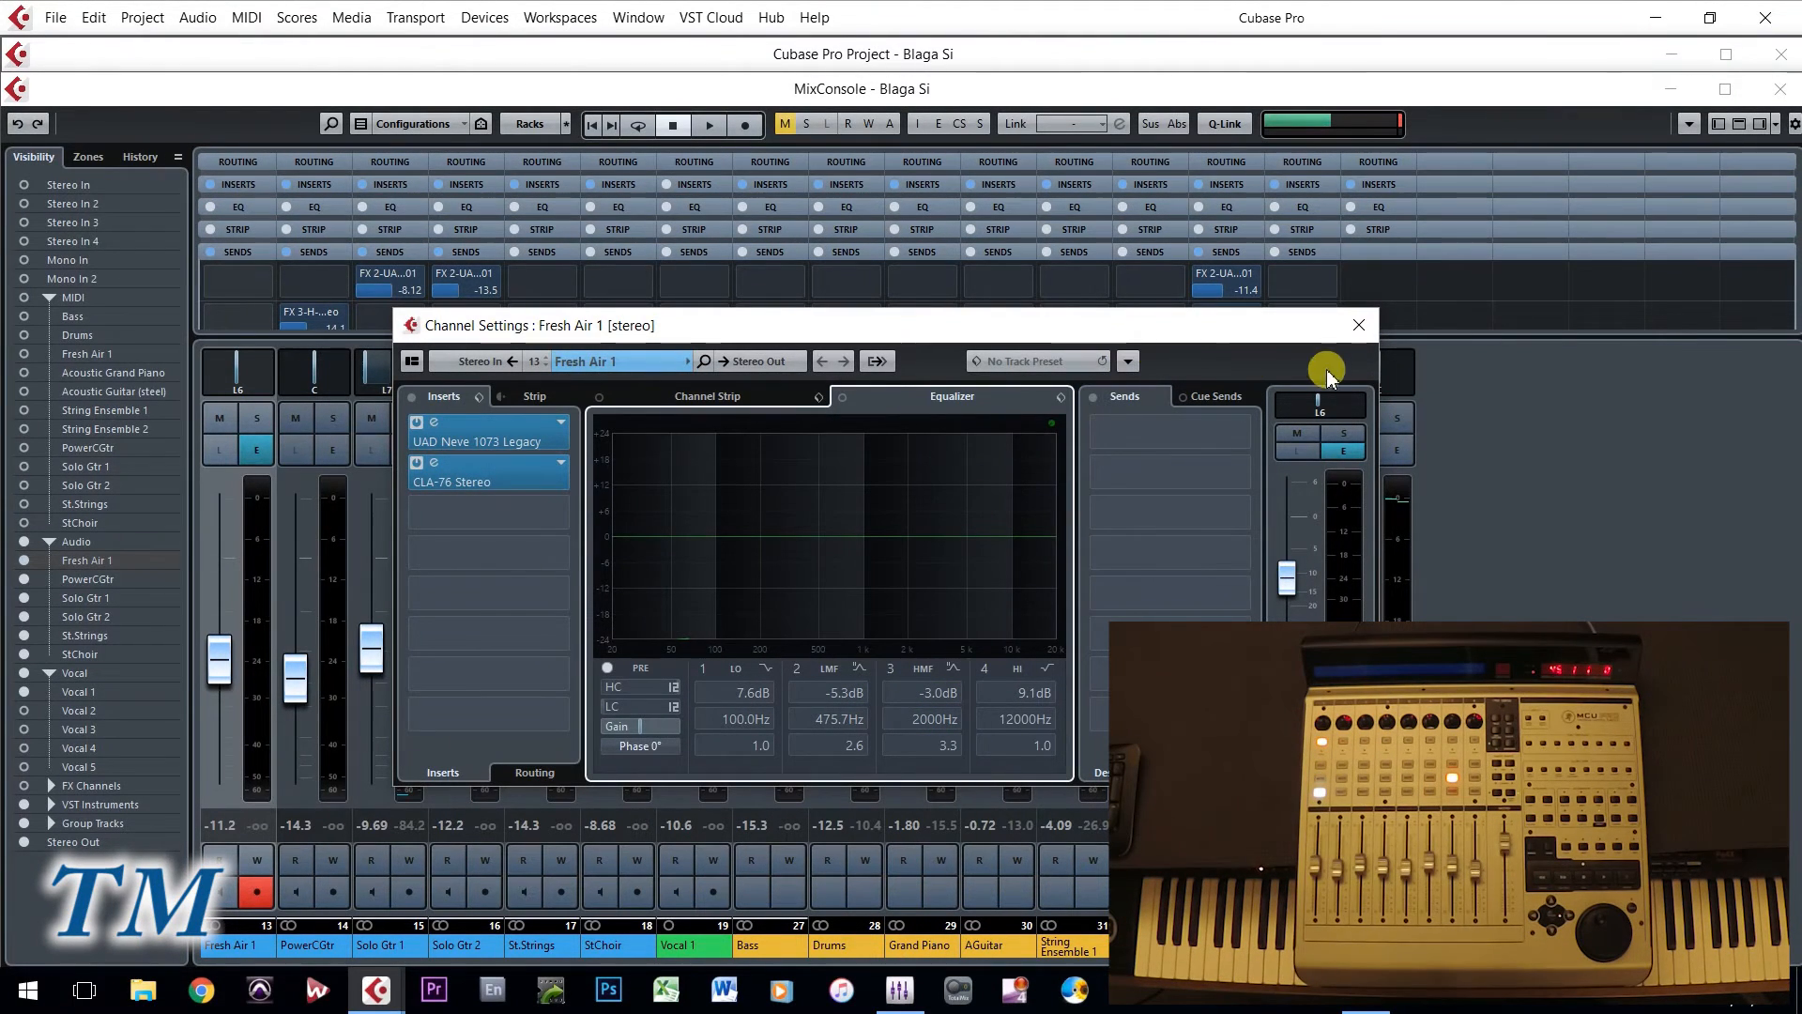
click(1359, 326)
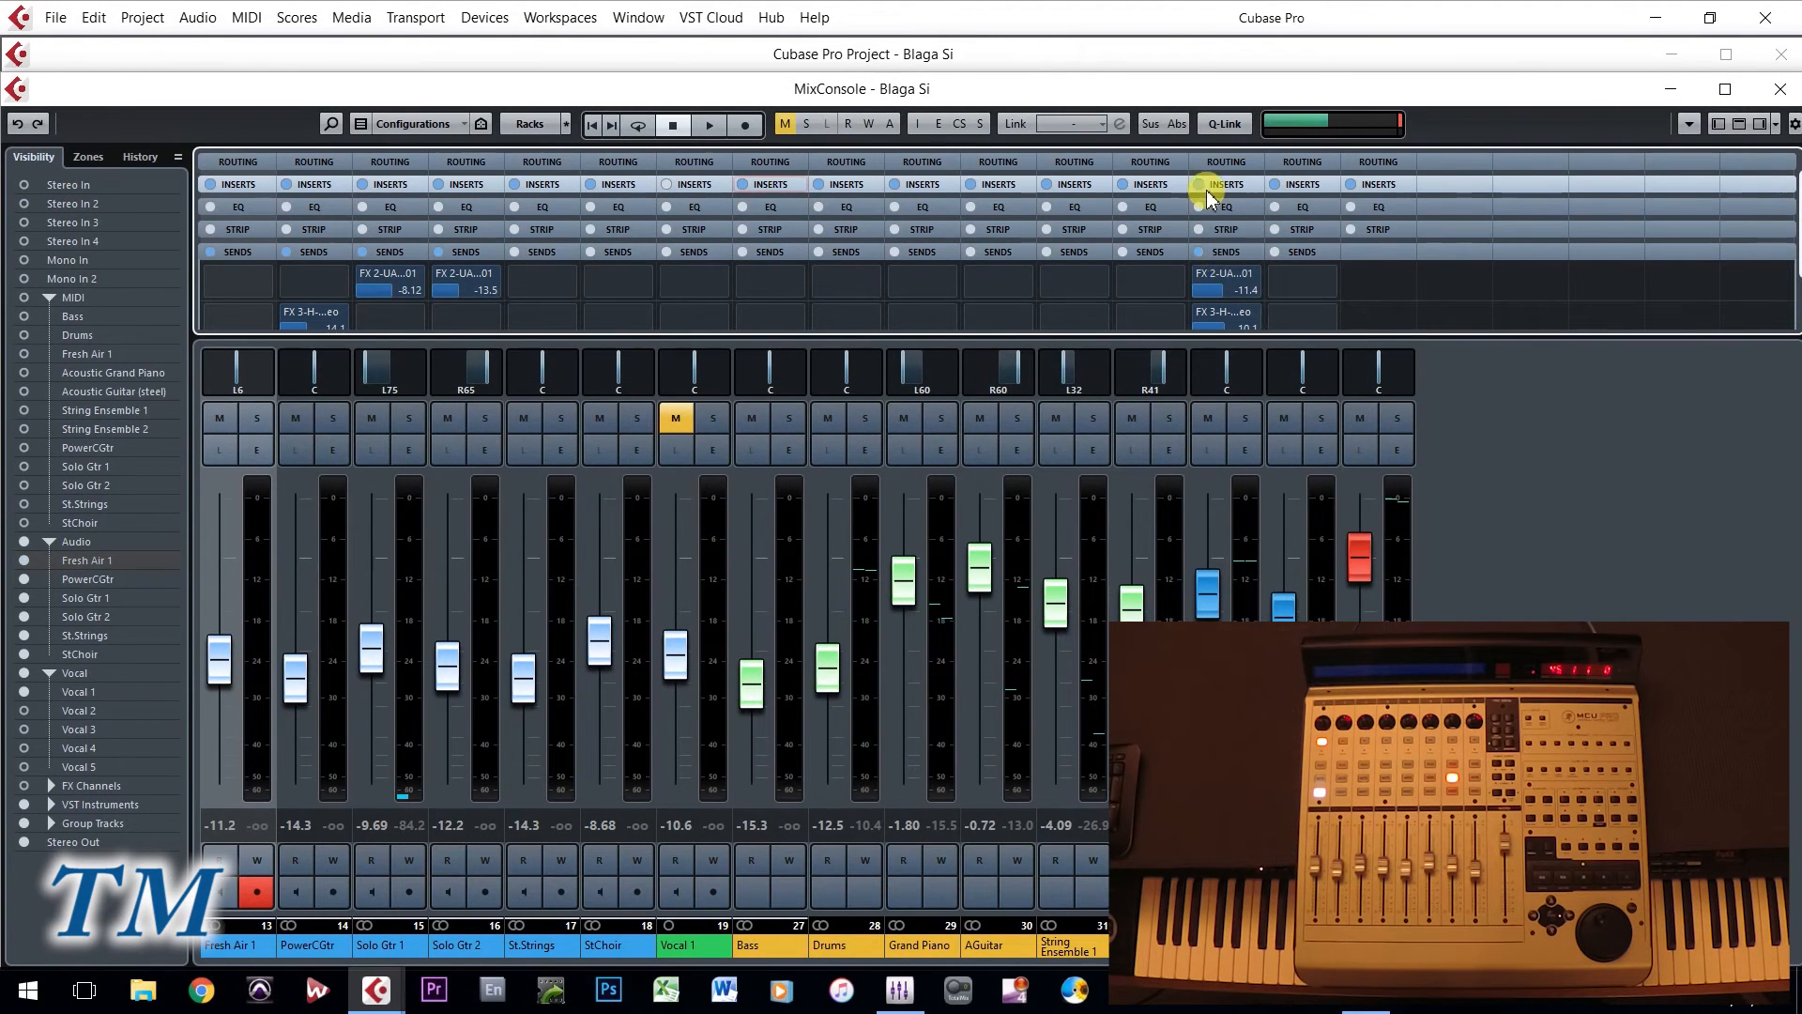
- Collapse the MixConsole's Sends rack and expand the Inserts rack, keeping the Routing rack collapsed
click(1224, 254)
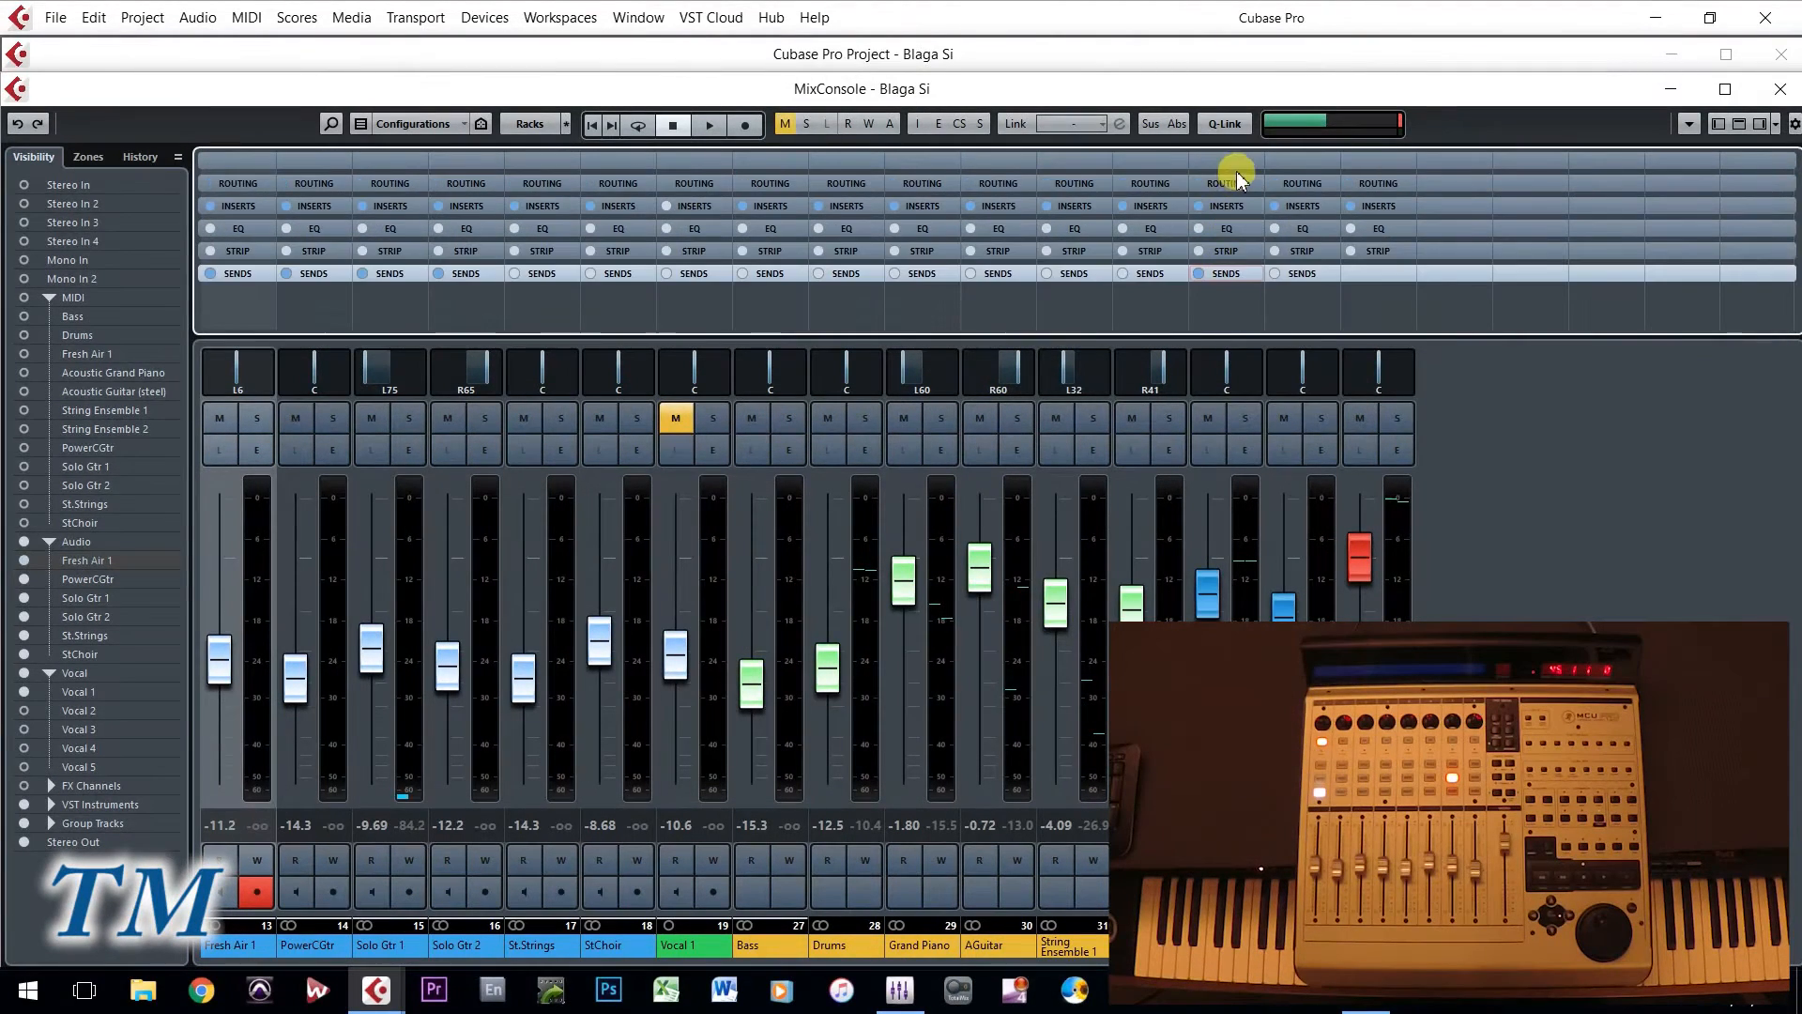
click(1235, 186)
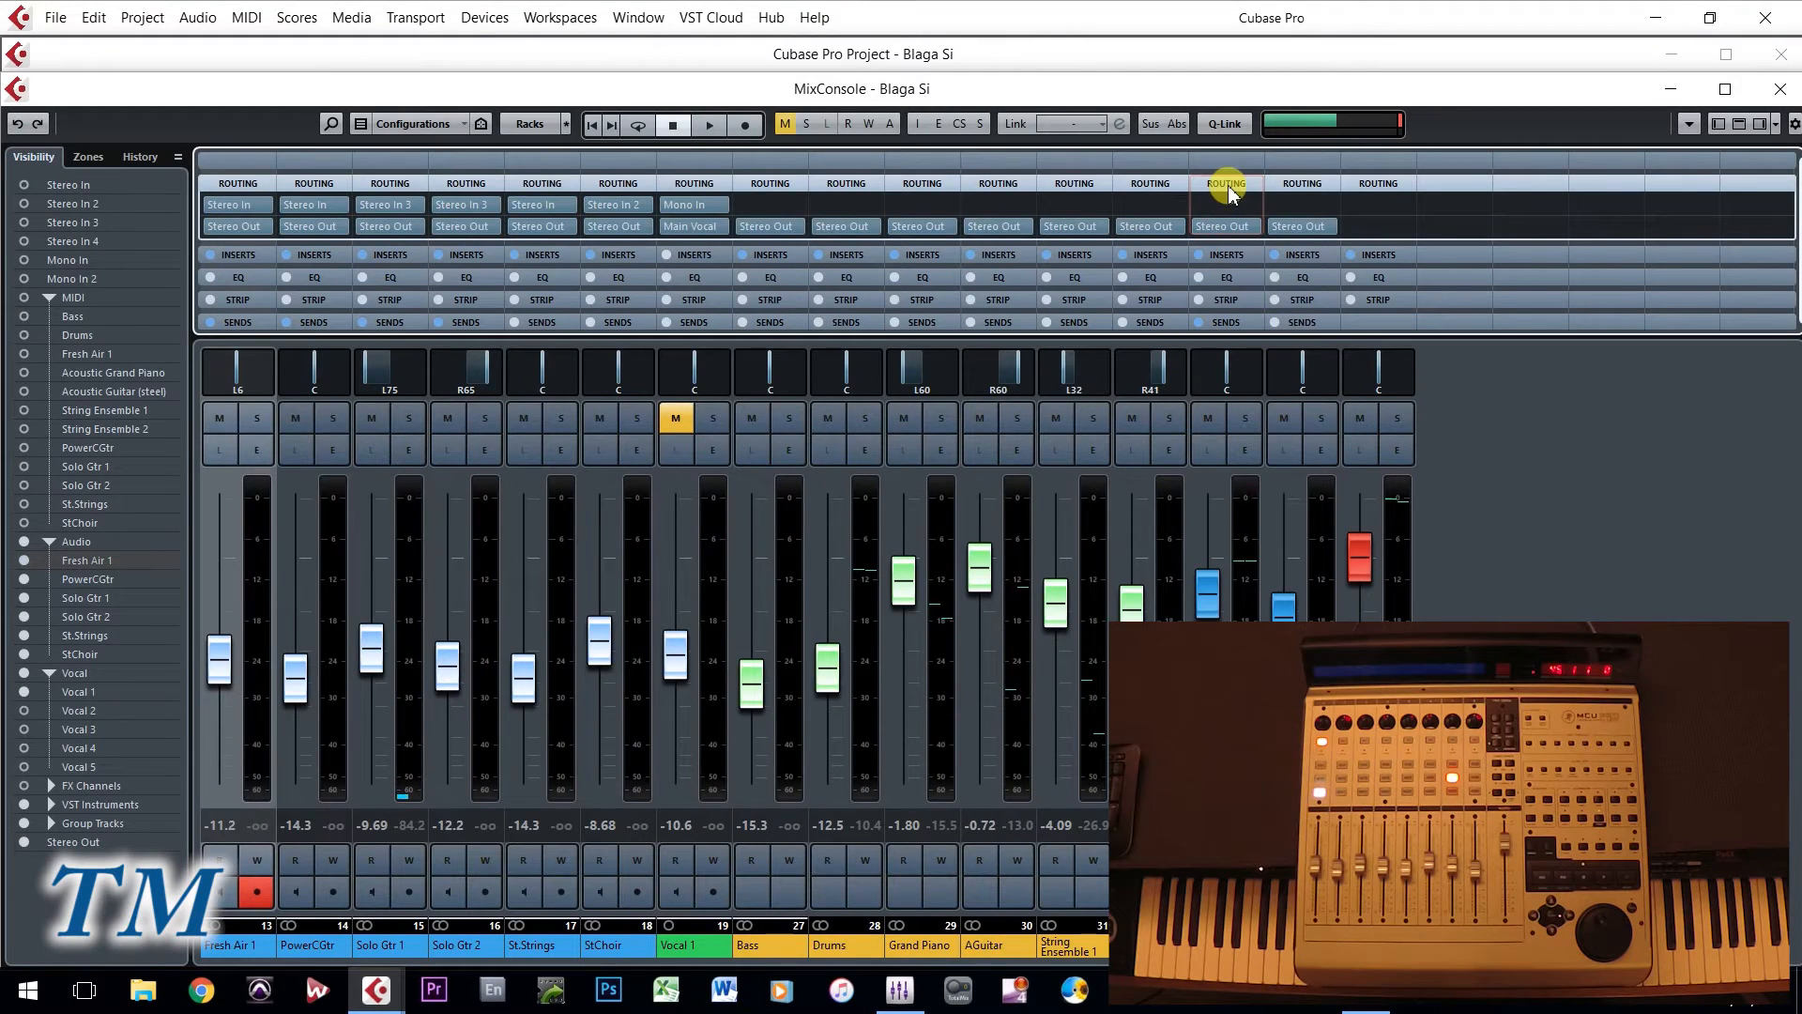
click(1228, 184)
click(1228, 206)
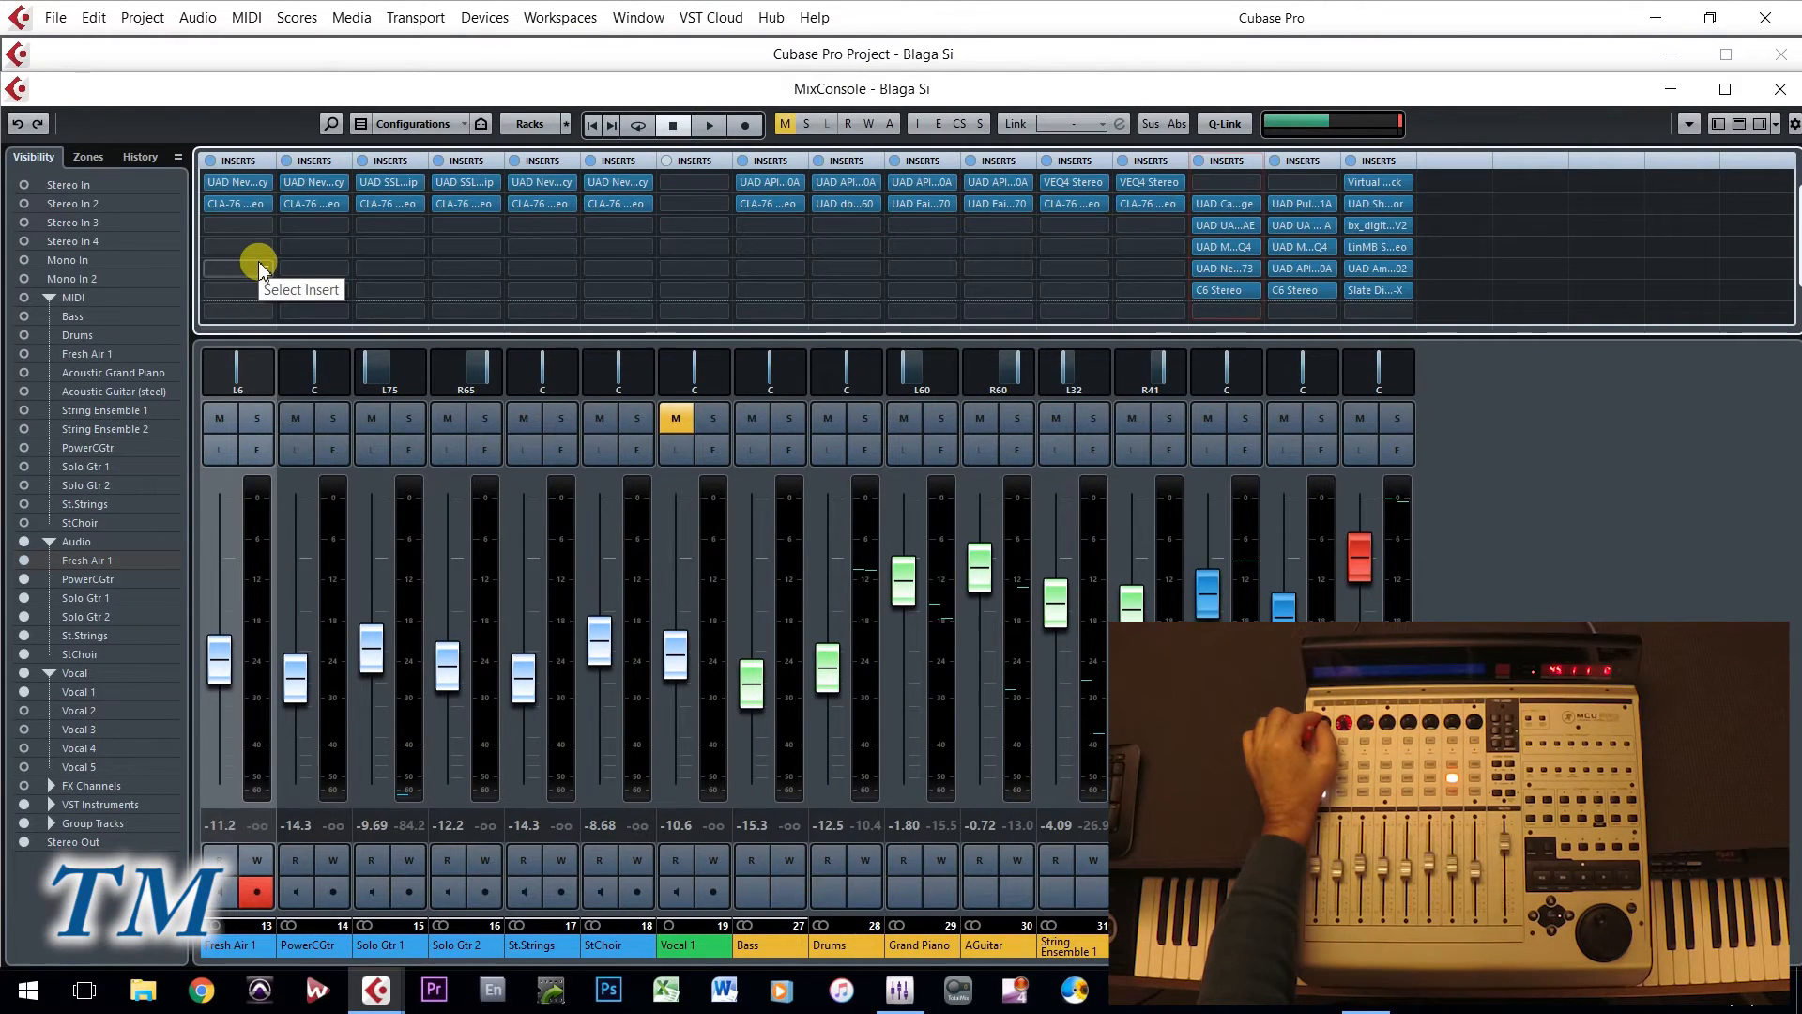
- Examine the UAD Neve 1073 Legacy and CLA-76 Stereo inserts of Fresh Air 1 in separate, non-overlapping windows, and close both
click(238, 182)
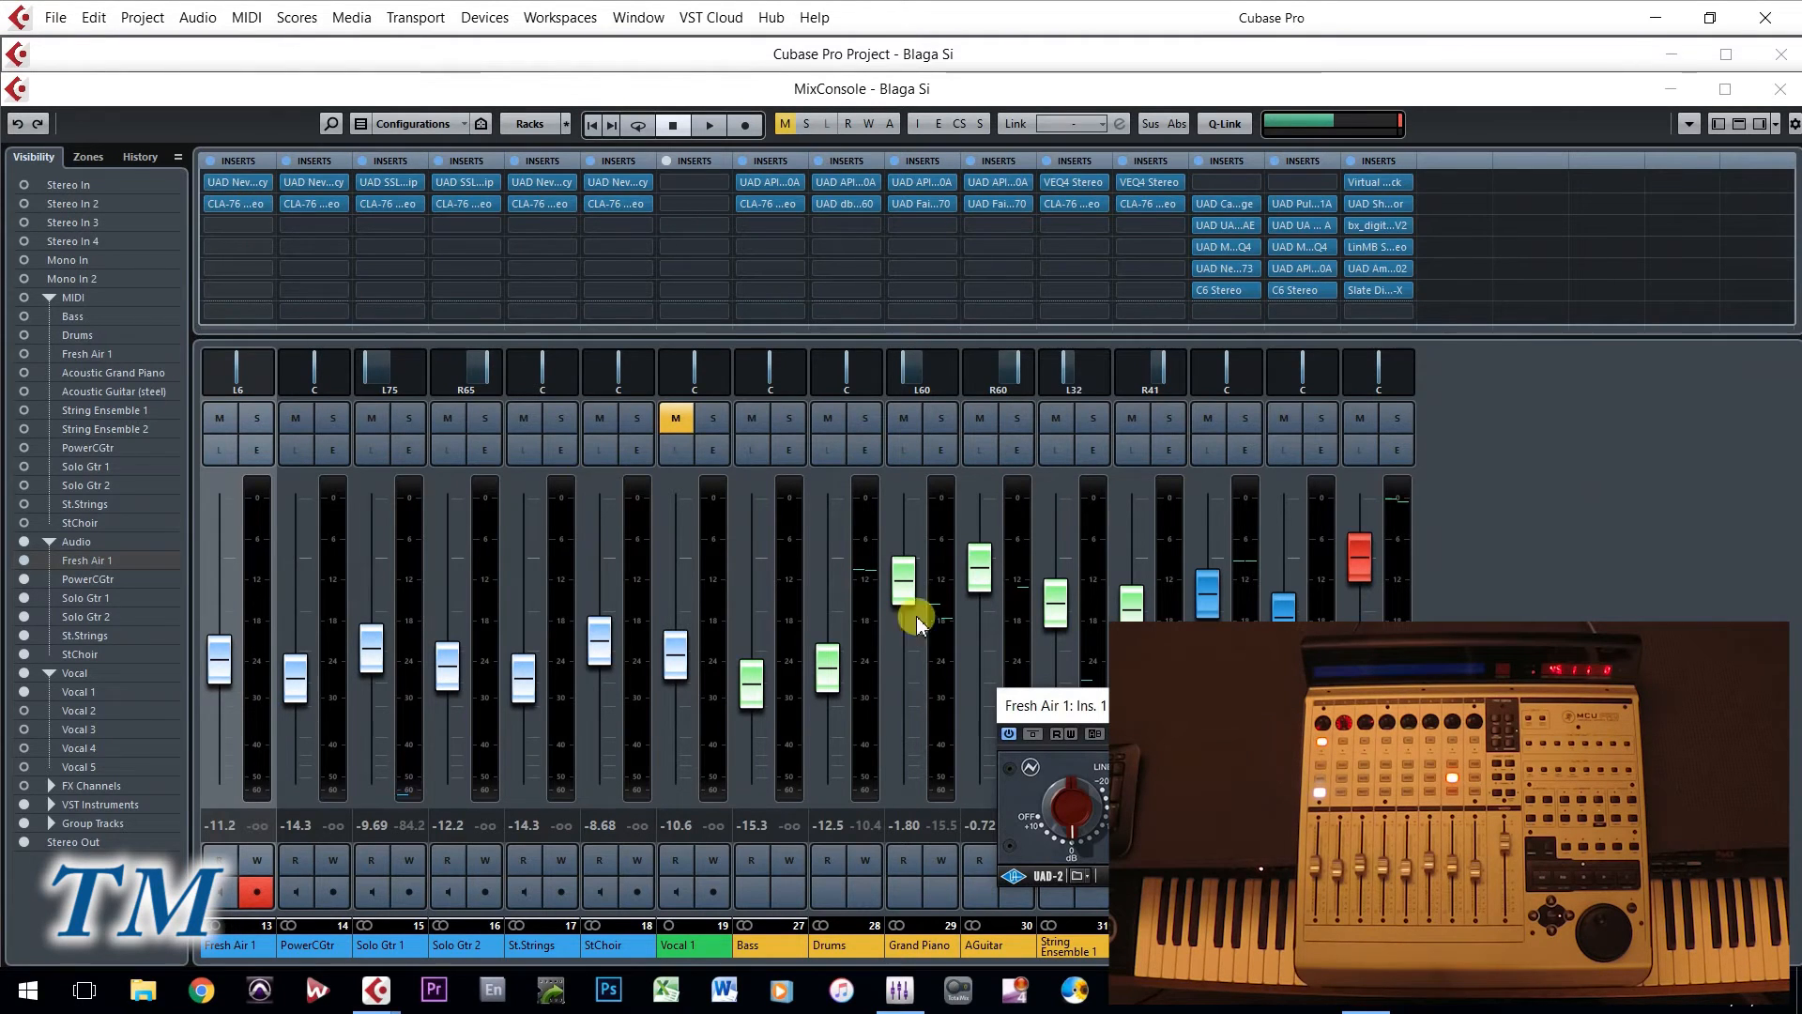
drag(125, 322, 99, 315)
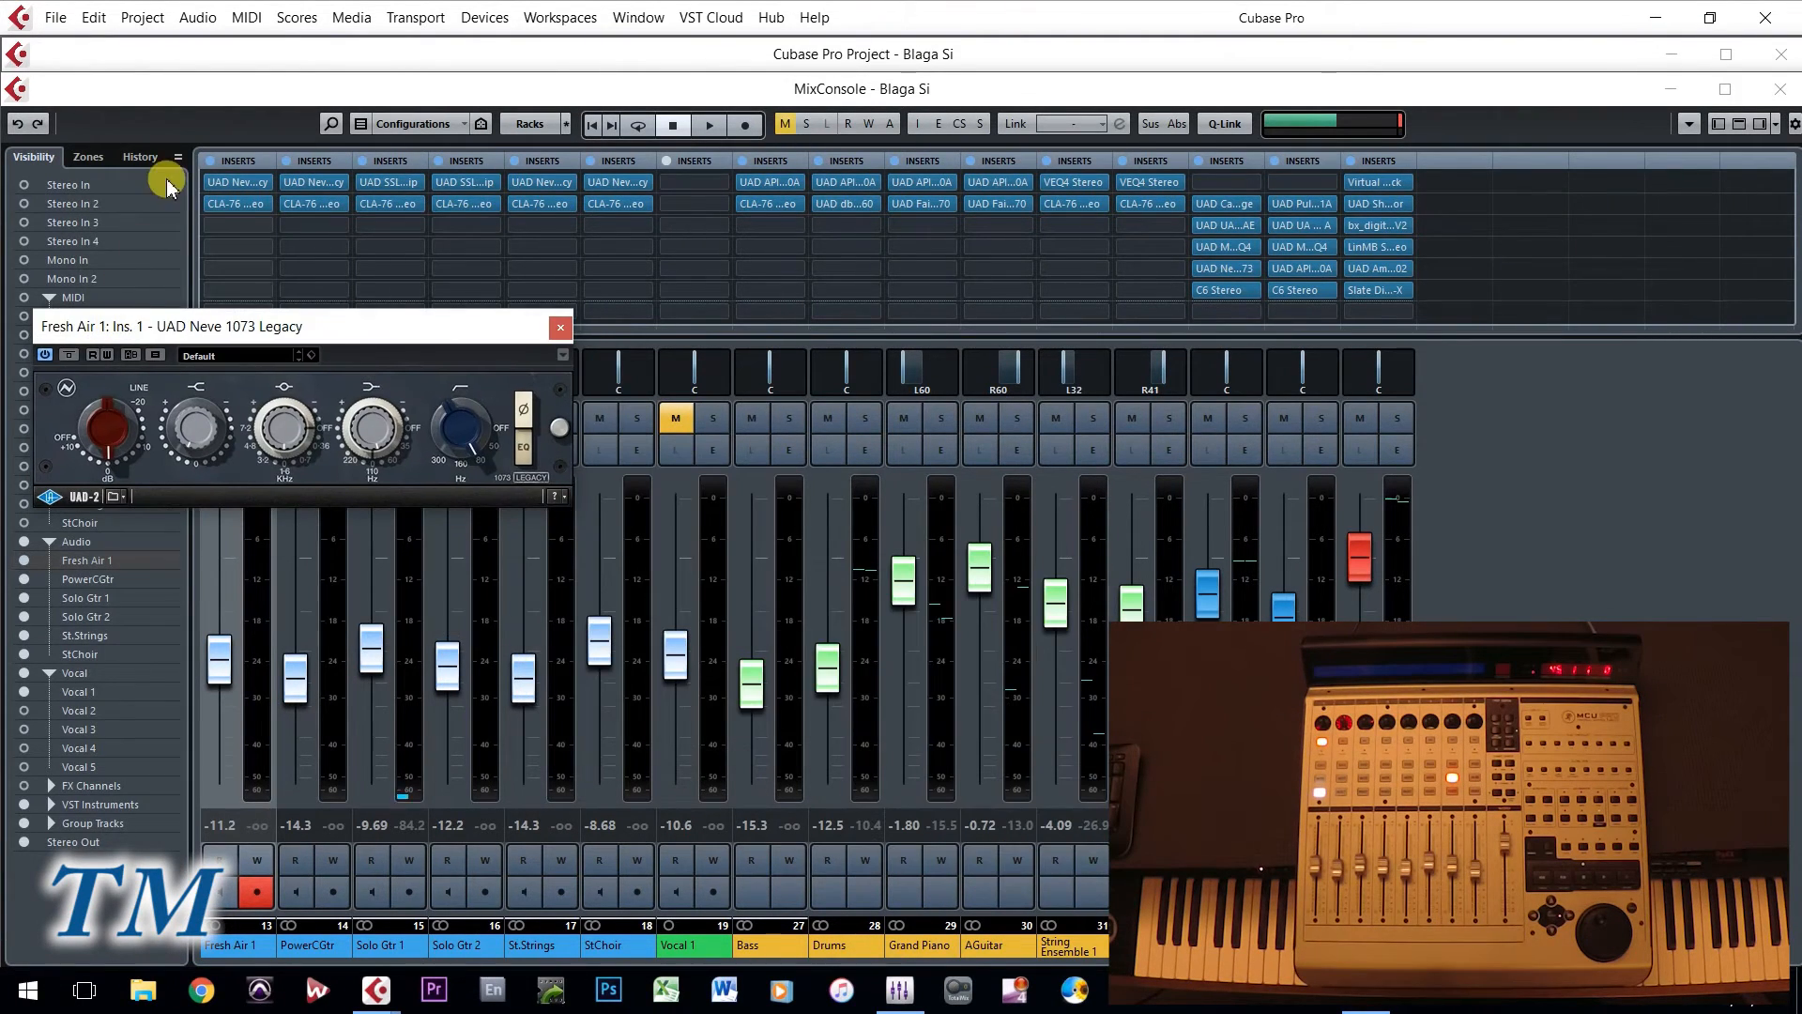
click(216, 205)
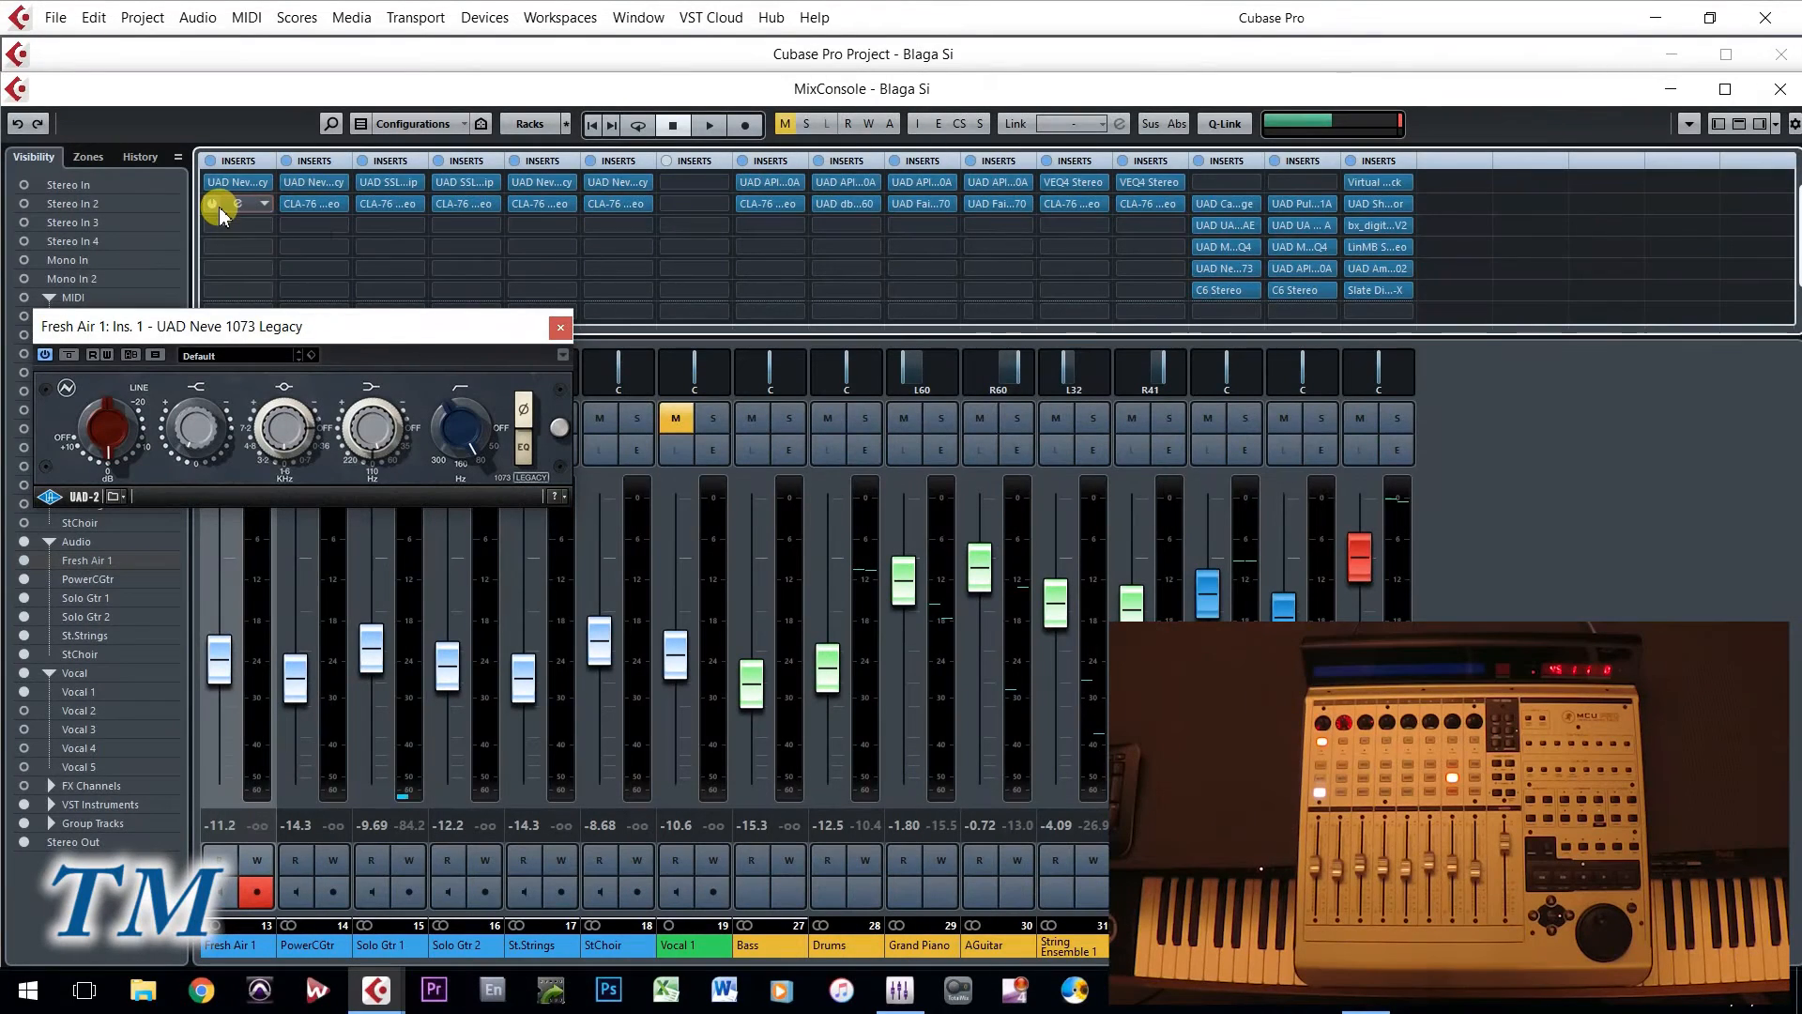
click(239, 208)
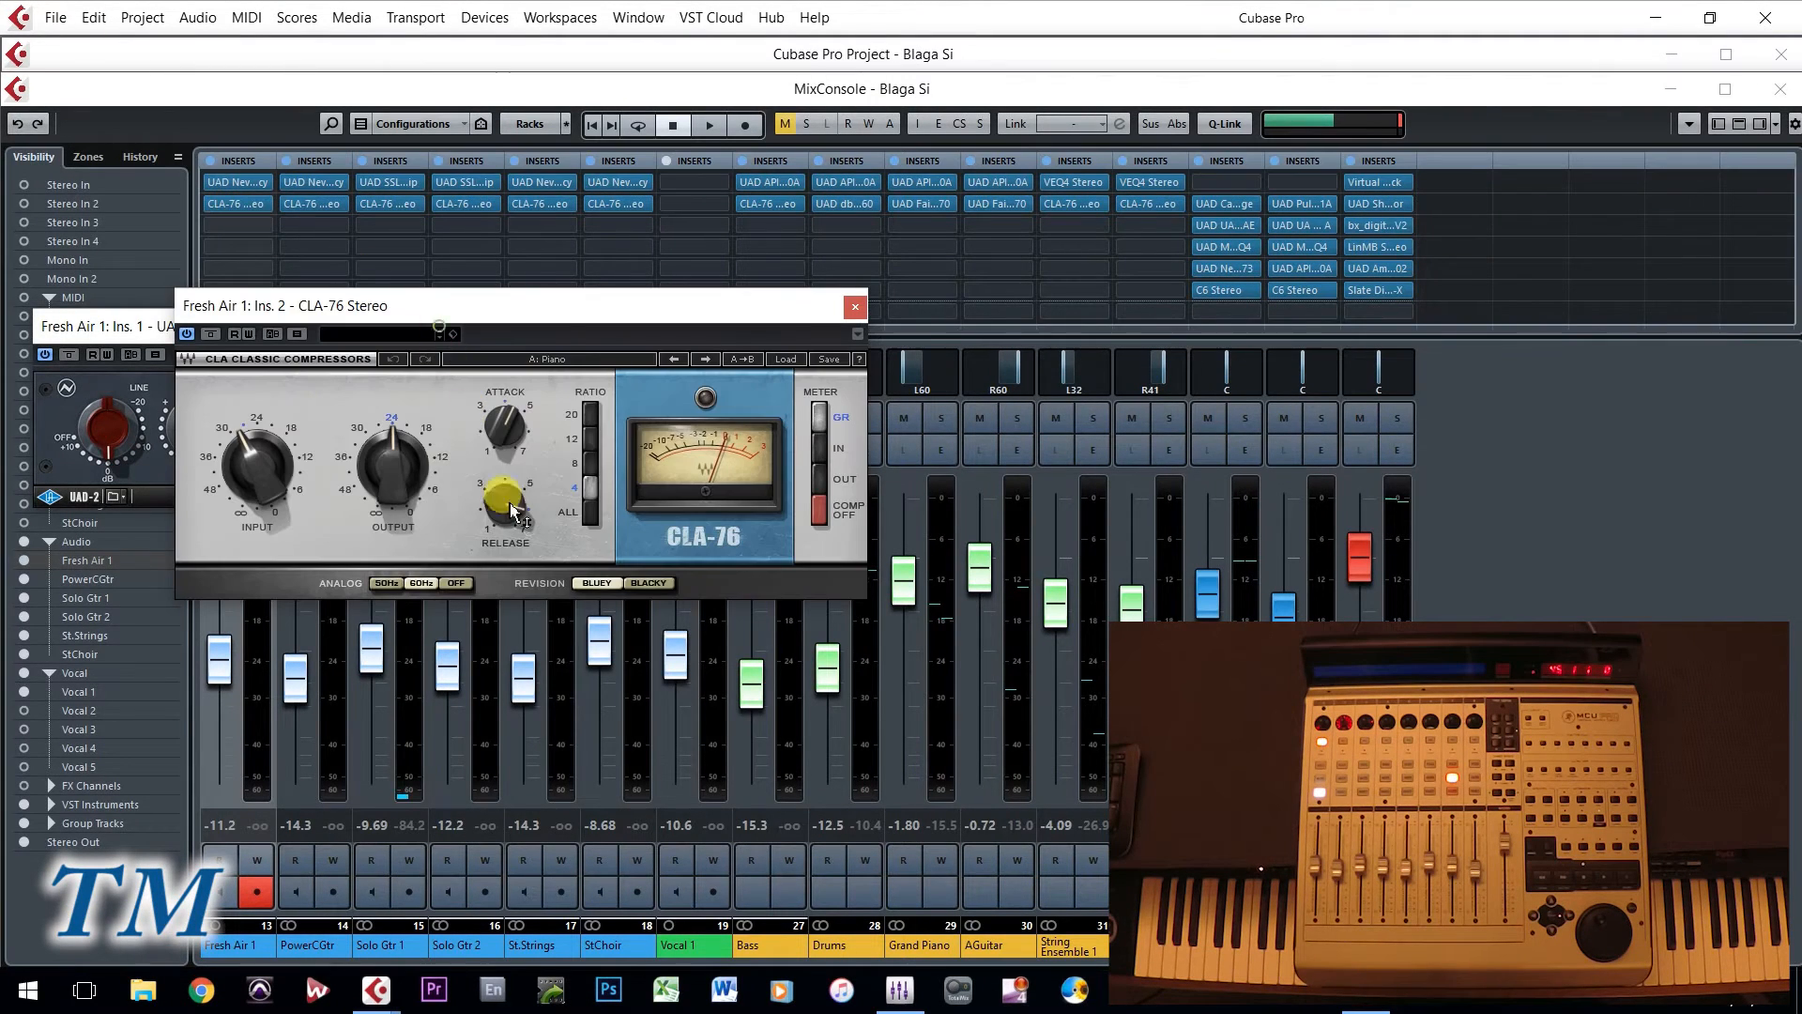
drag(487, 305, 571, 572)
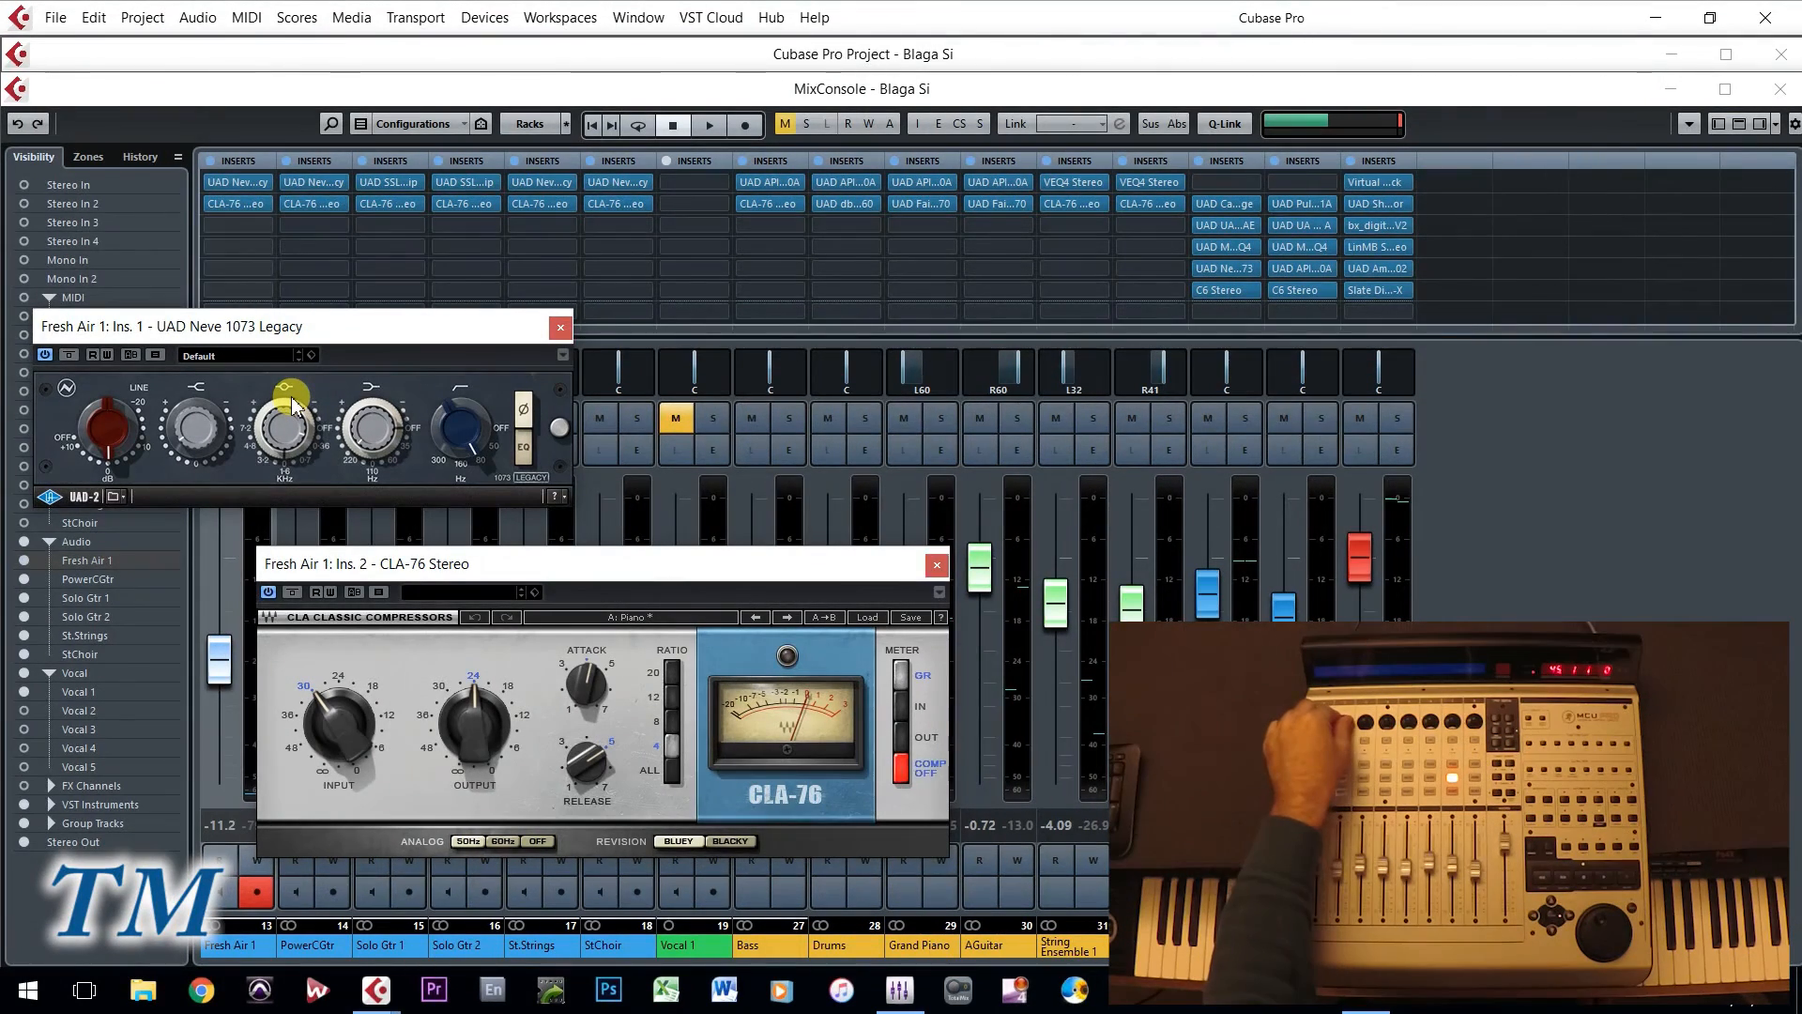
click(561, 327)
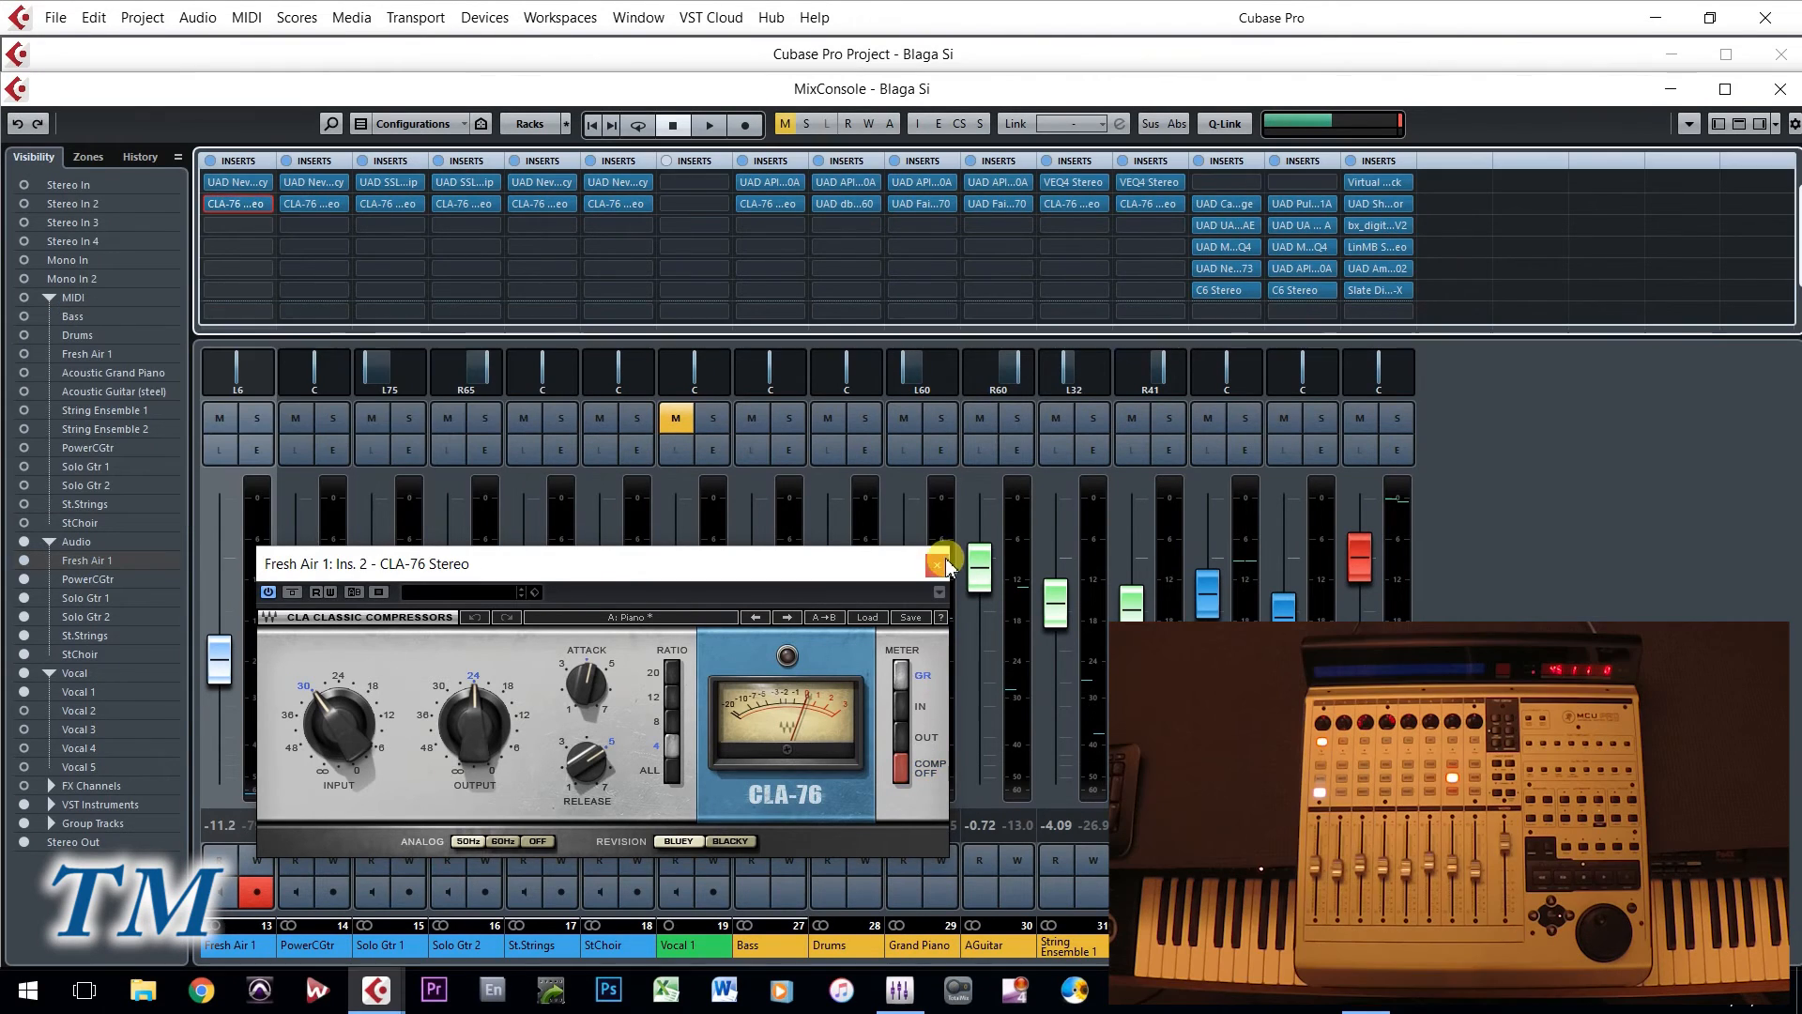
click(936, 564)
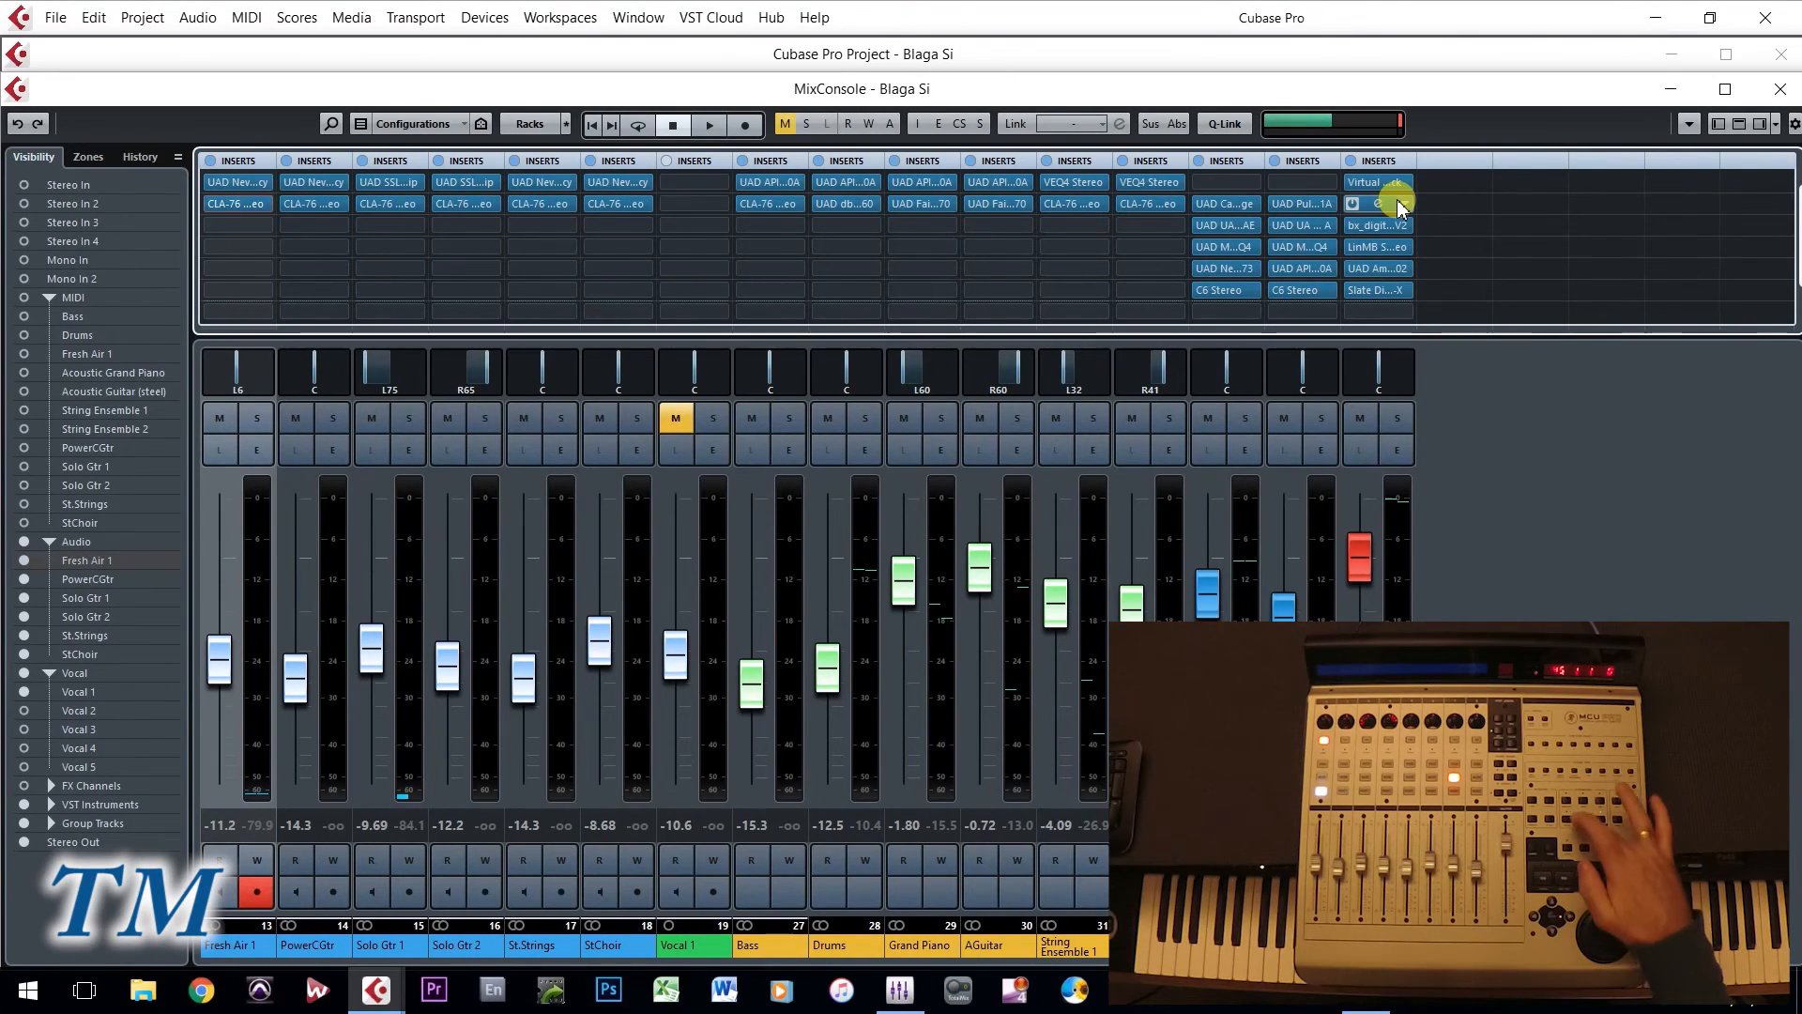
- Show the PowerCGtr track's Volume automation lane in the project window and enlarge its height
key(ctrl+Tab)
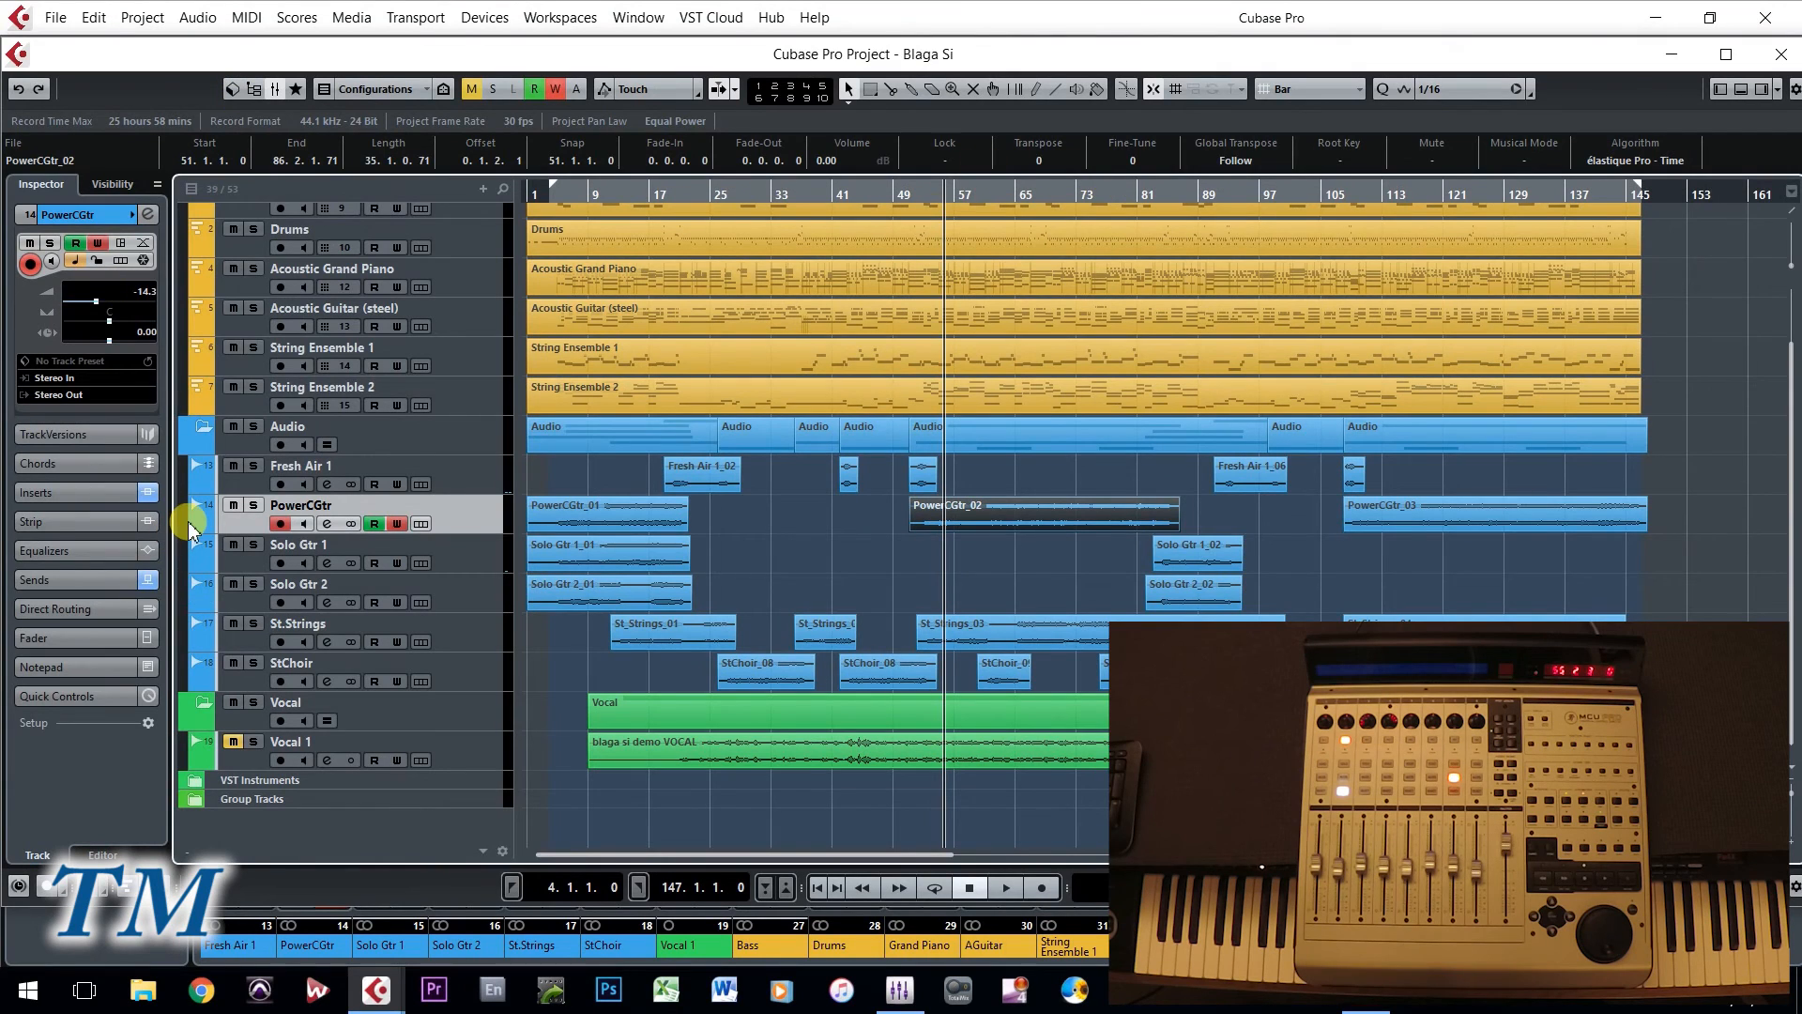
click(198, 529)
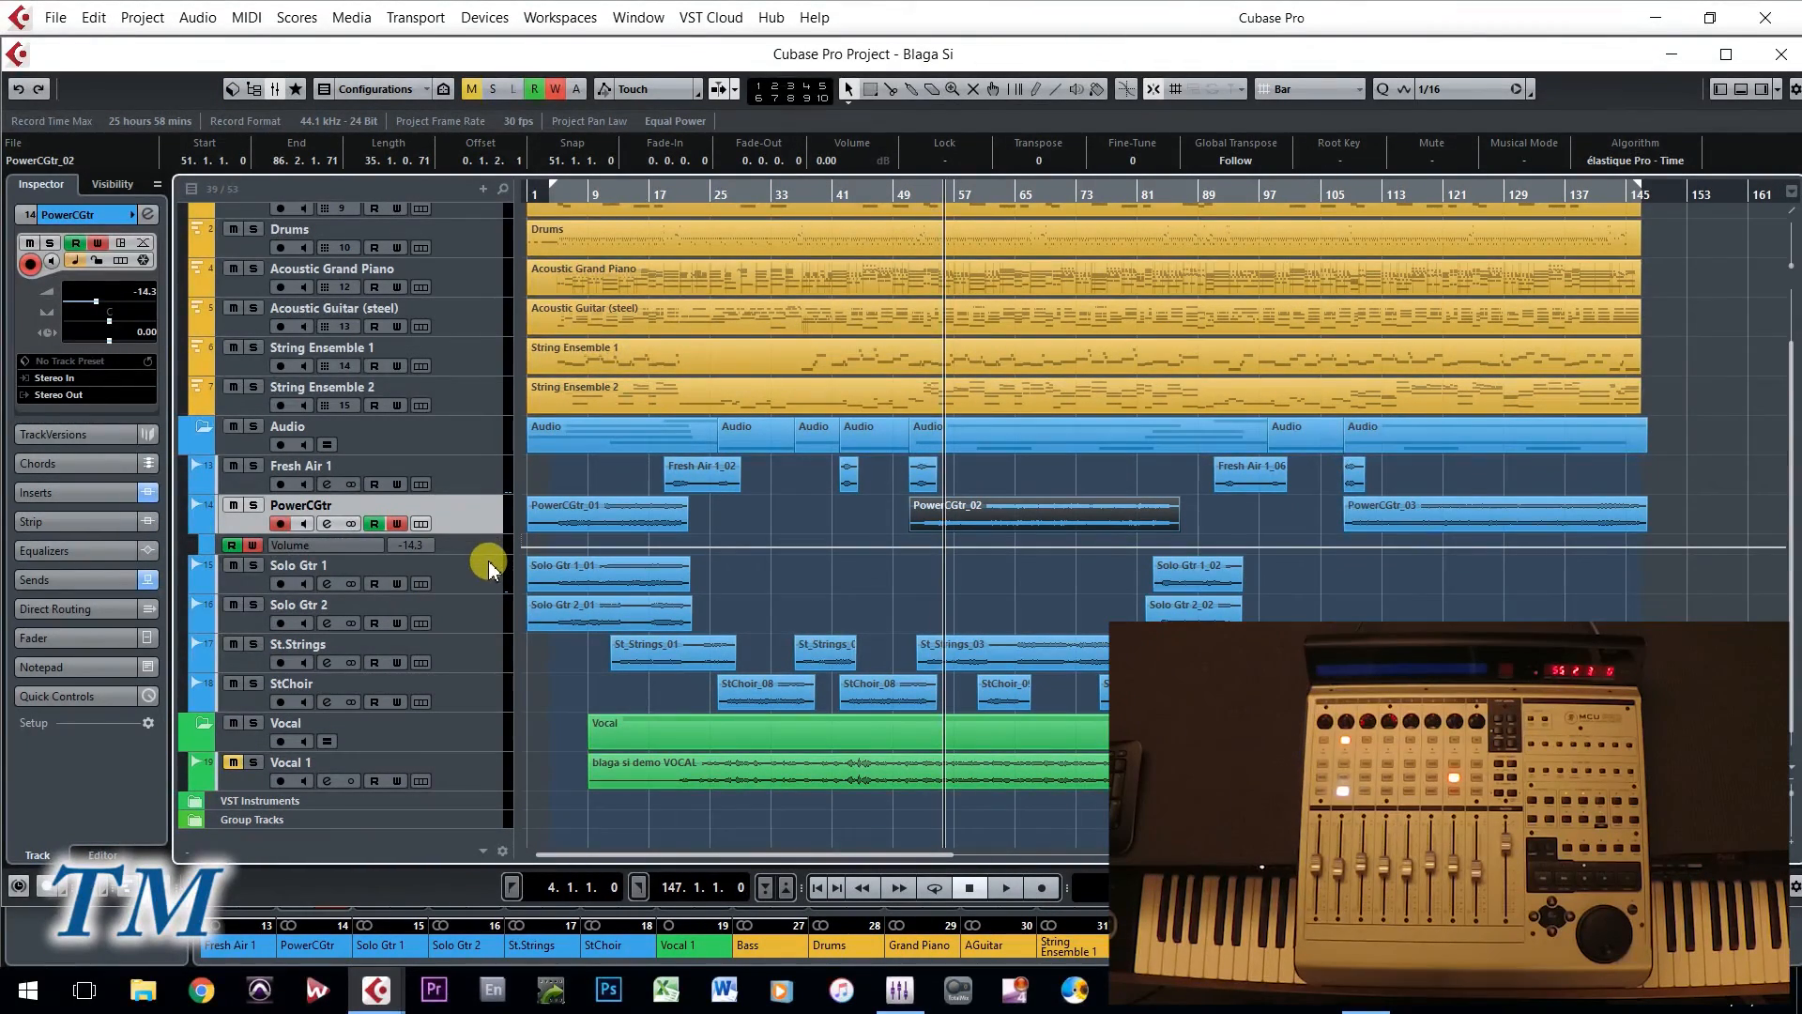
drag(490, 555, 497, 637)
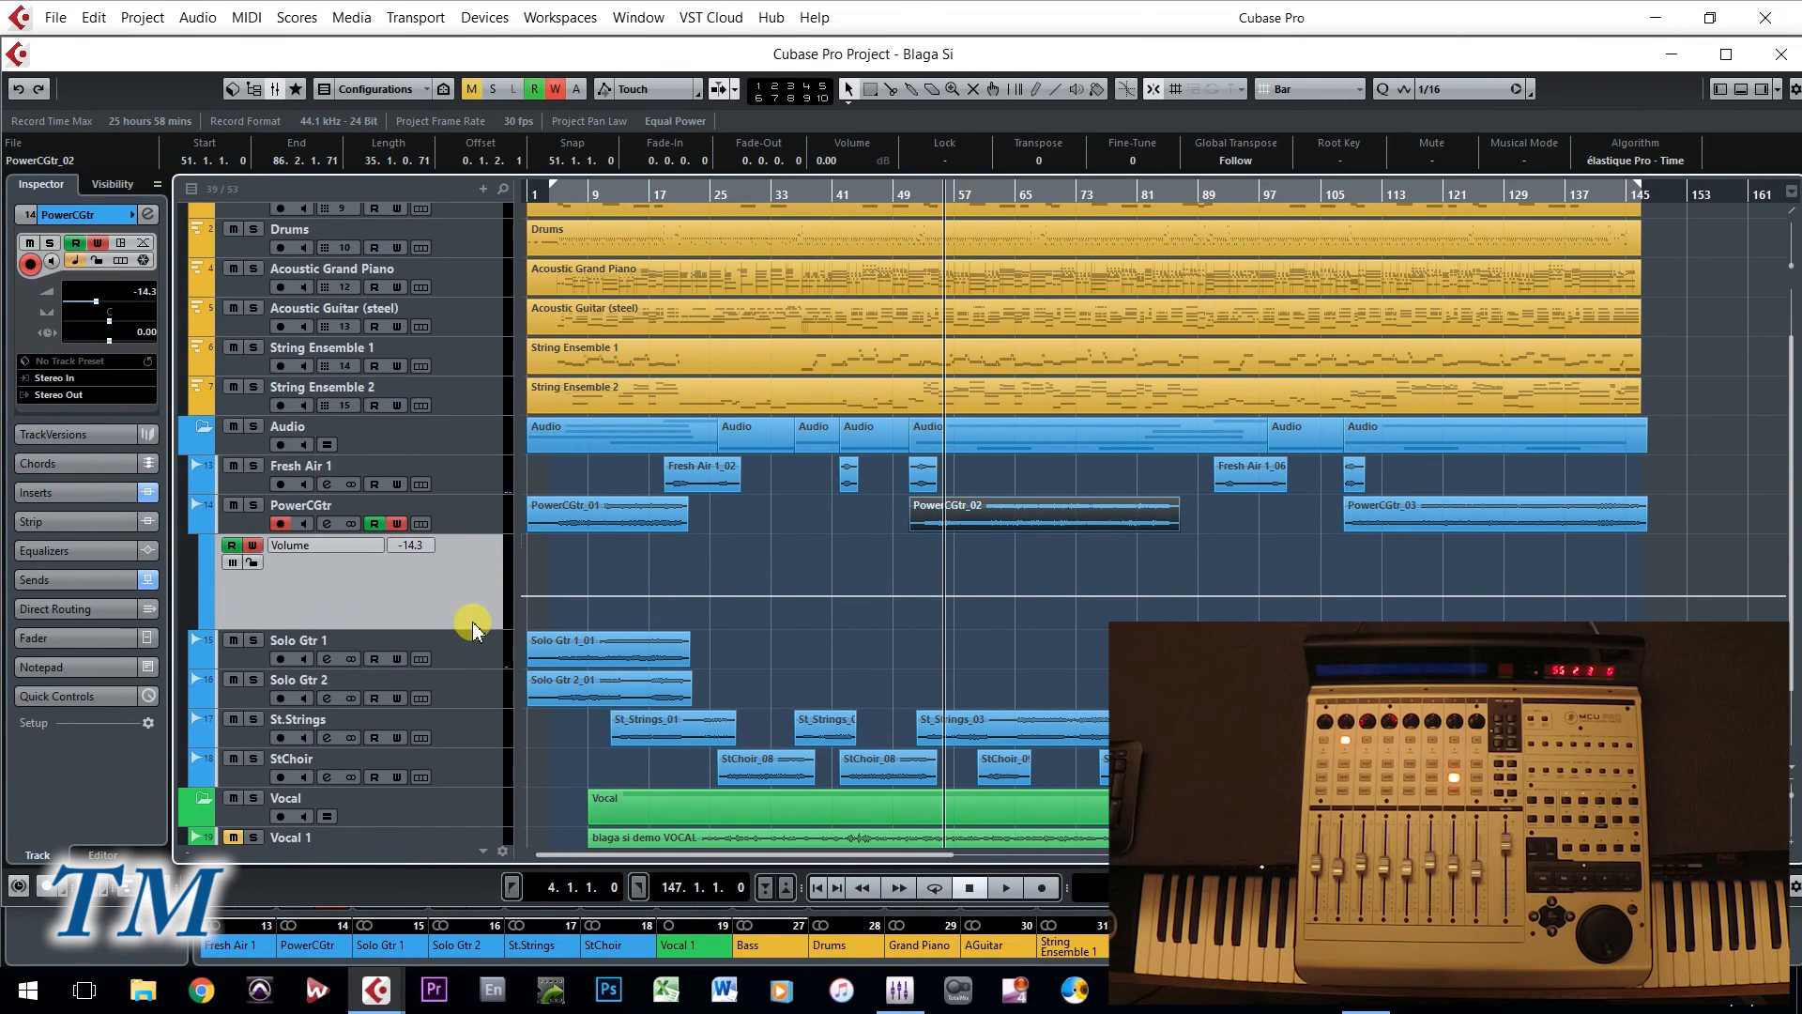